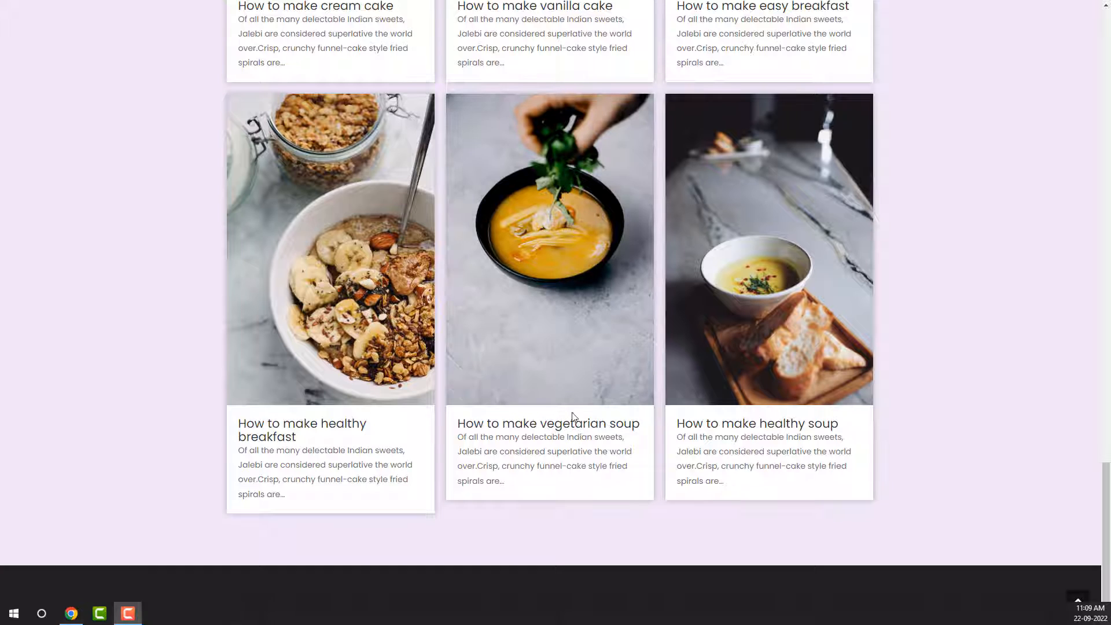
# Scroll the live site up to the finished About Me section and inspect its heading.
pyautogui.scroll(1, 572, 412)
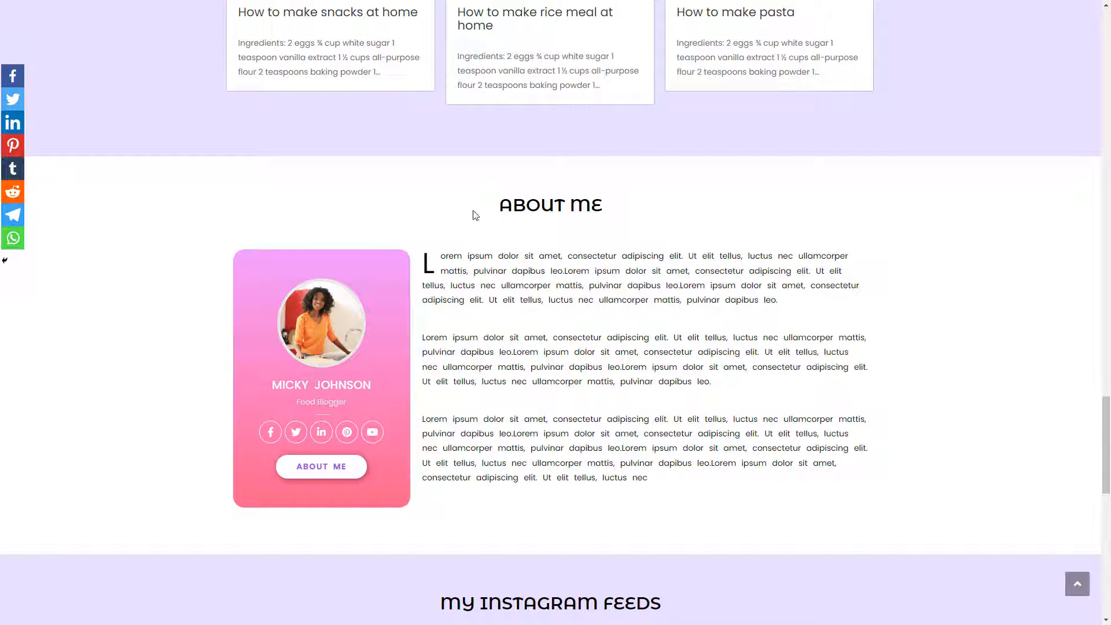
pyautogui.tripleClick(603, 212)
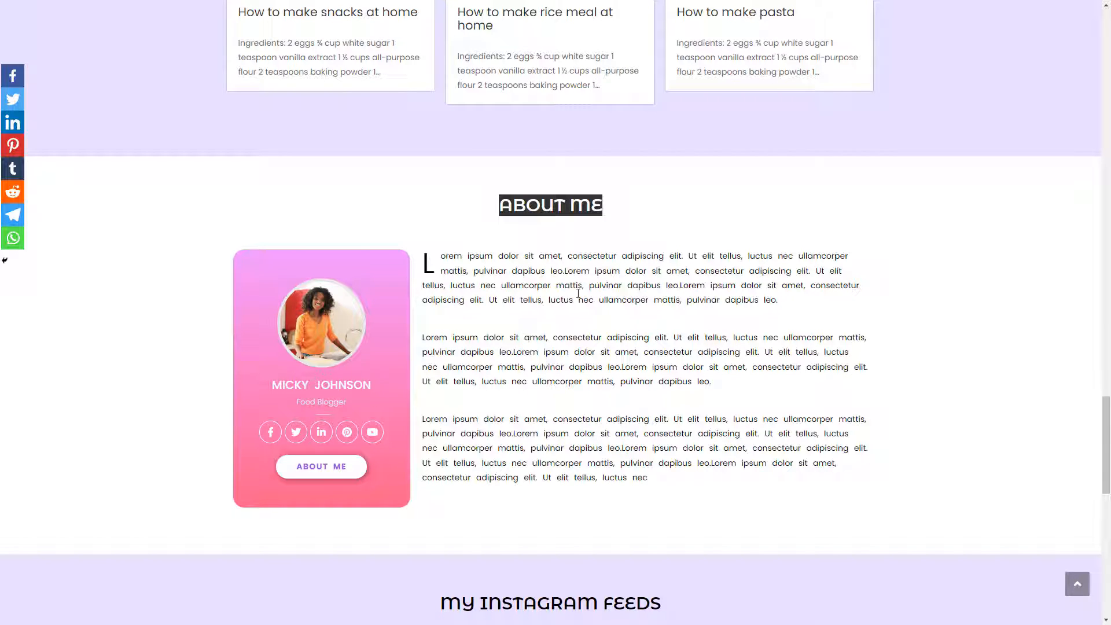
pyautogui.click(462, 210)
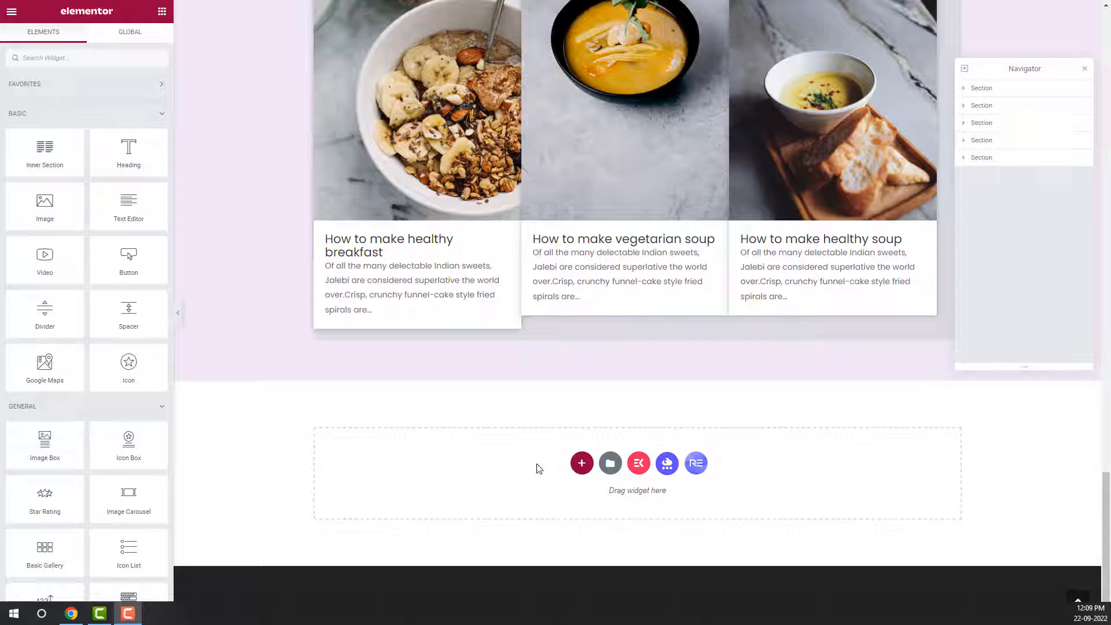
# Add a one-column section below the recipe cards with a heading reading 'About me'.
pyautogui.click(582, 465)
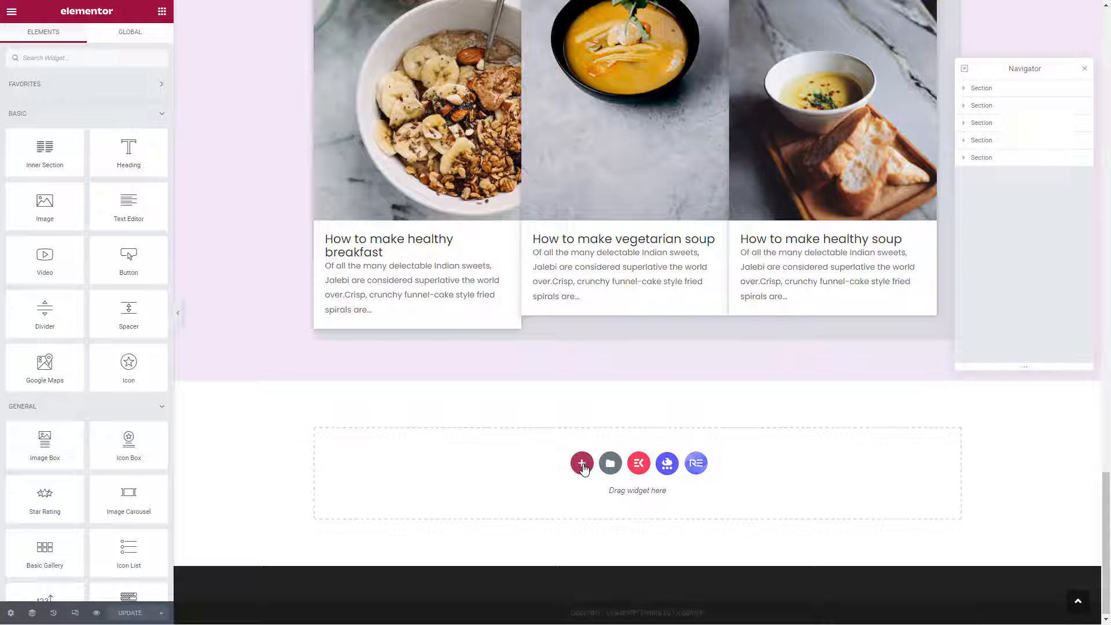
pyautogui.click(582, 465)
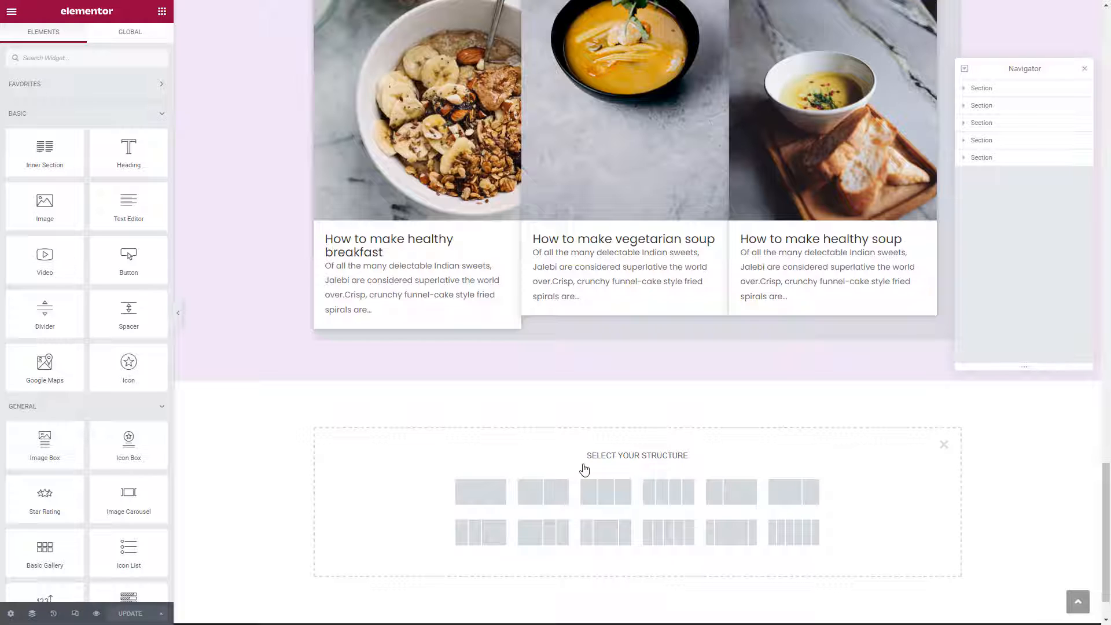
pyautogui.click(472, 495)
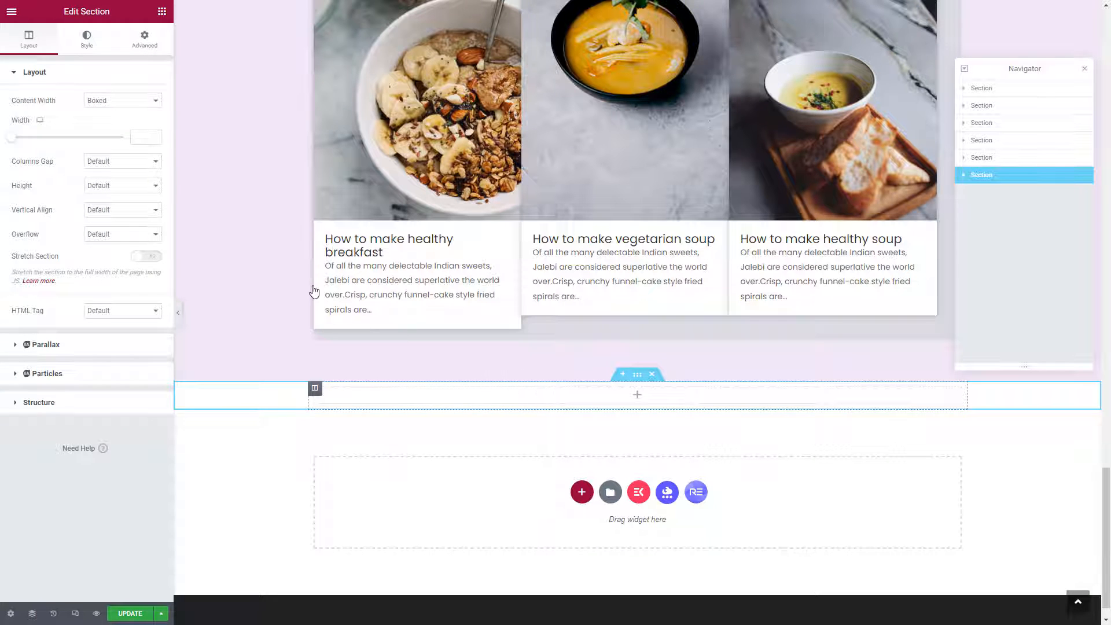
pyautogui.moveTo(132, 152); pyautogui.dragTo(622, 402)
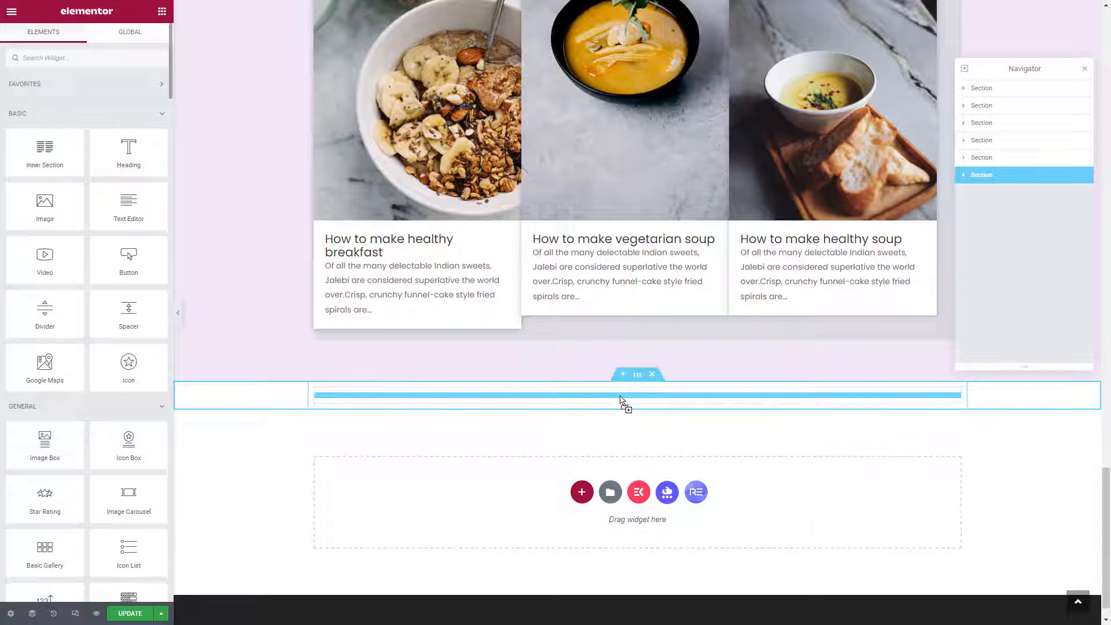
pyautogui.tripleClick(128, 115)
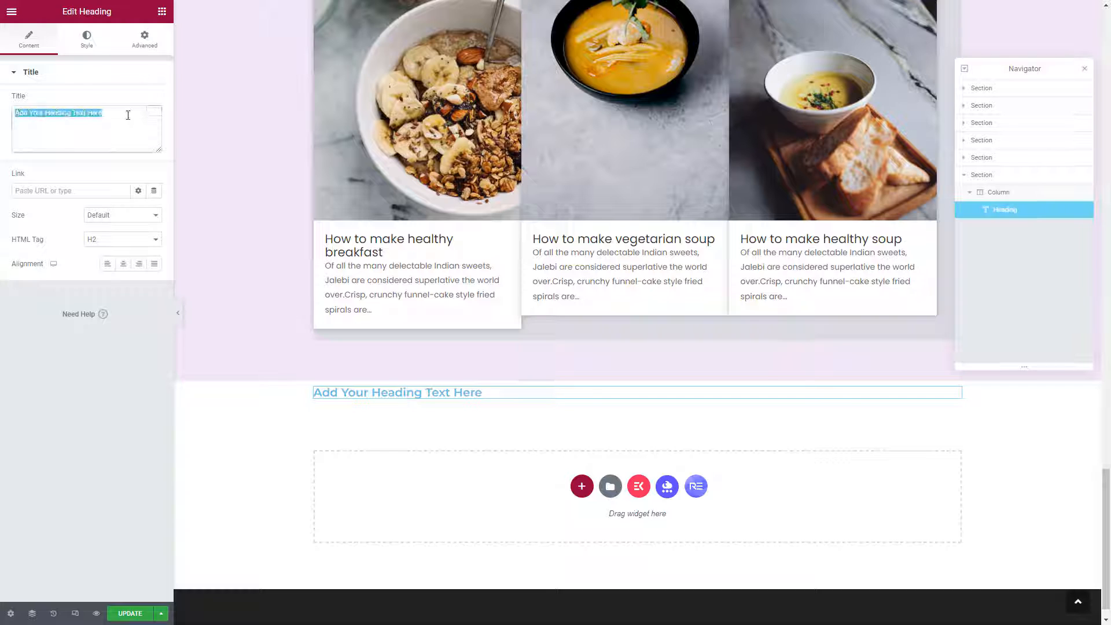
pyautogui.write('About me')
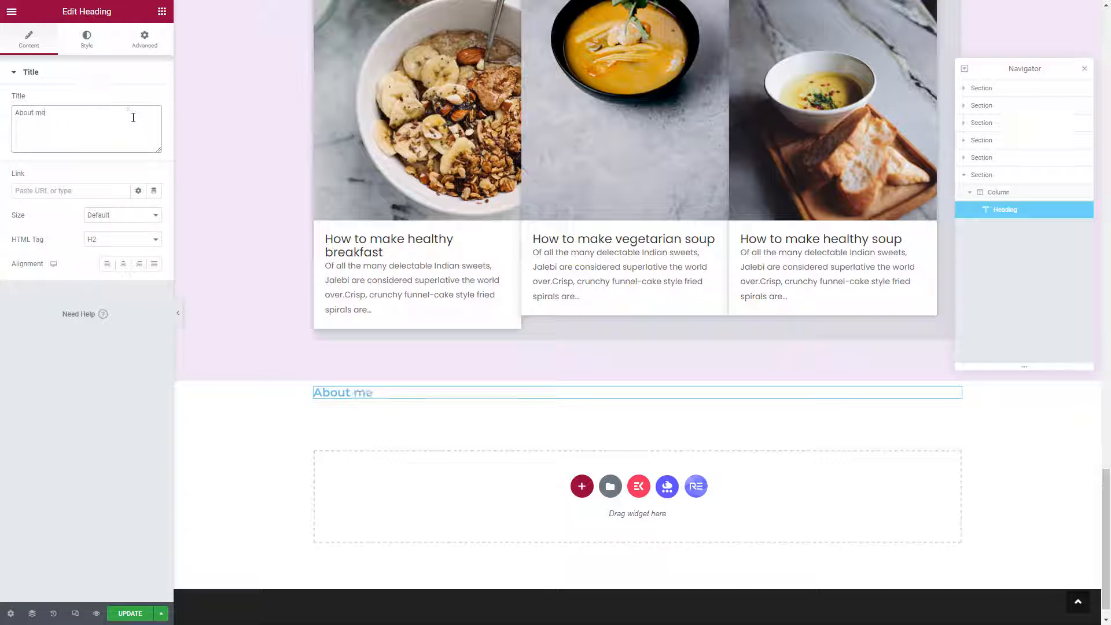
# Copy the LATEST POSTS heading and paste its style onto the About me heading.
pyautogui.scroll(7, 384, 255)
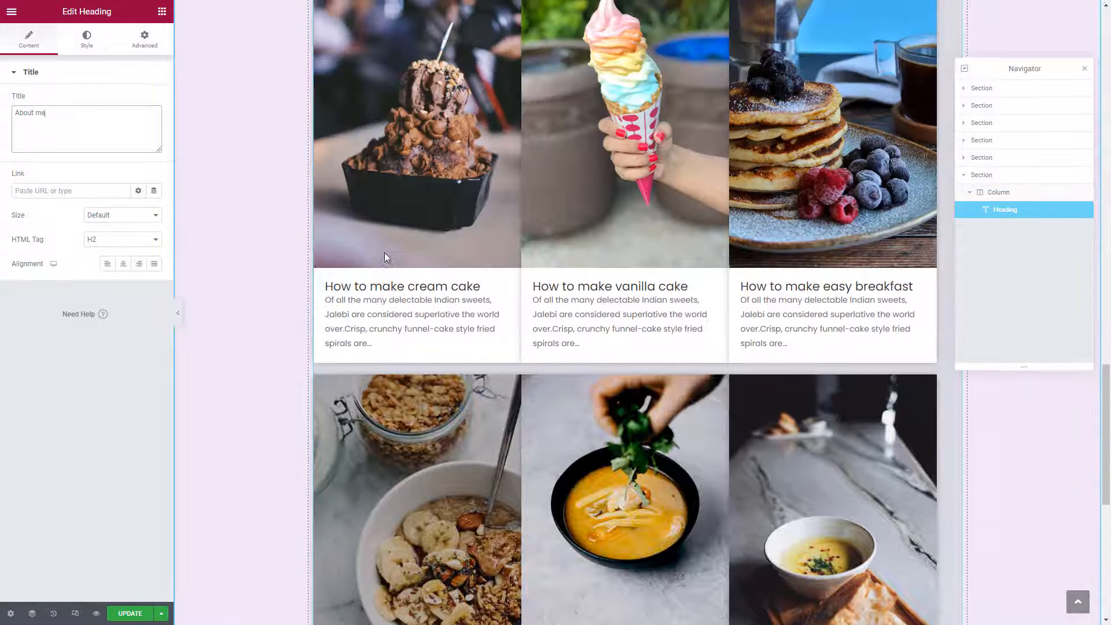
pyautogui.scroll(4, 384, 253)
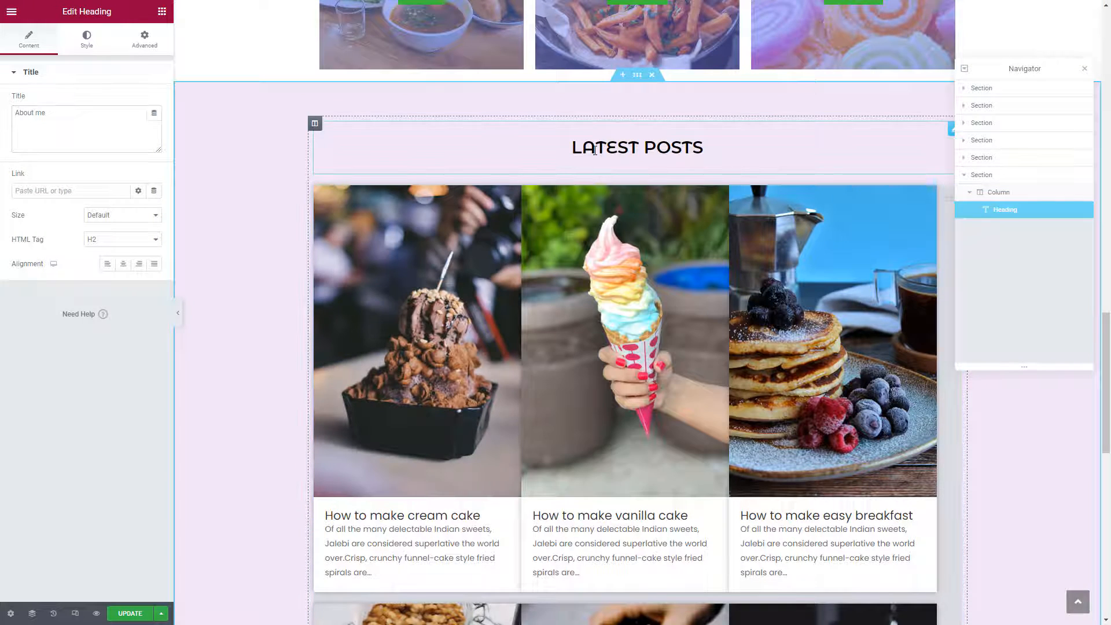
pyautogui.rightClick(594, 151)
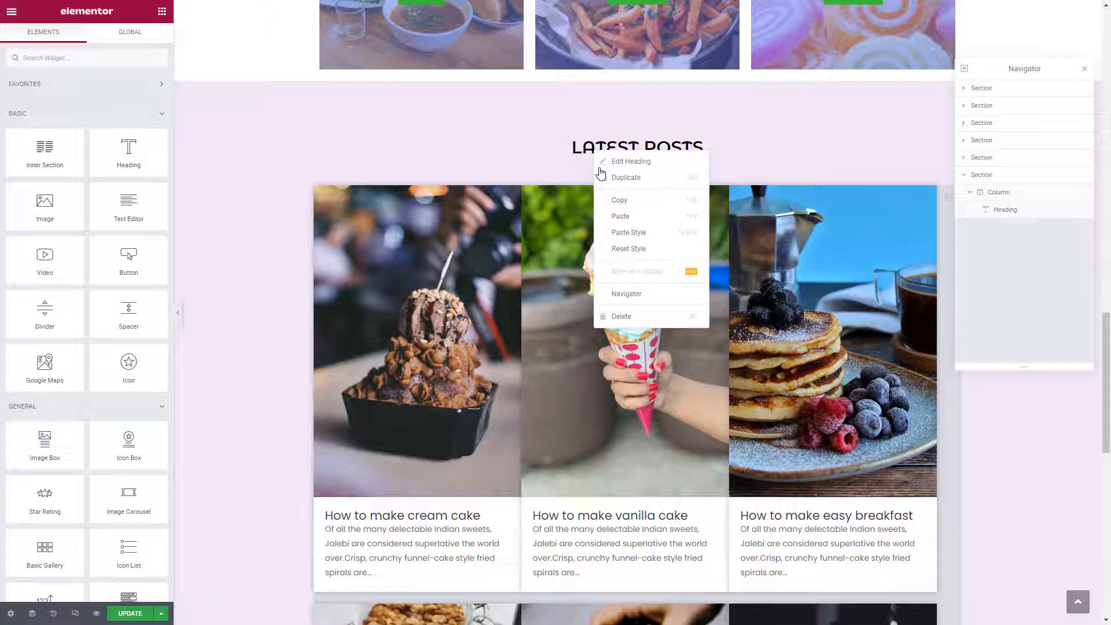
pyautogui.click(618, 201)
pyautogui.scroll(-10, 533, 239)
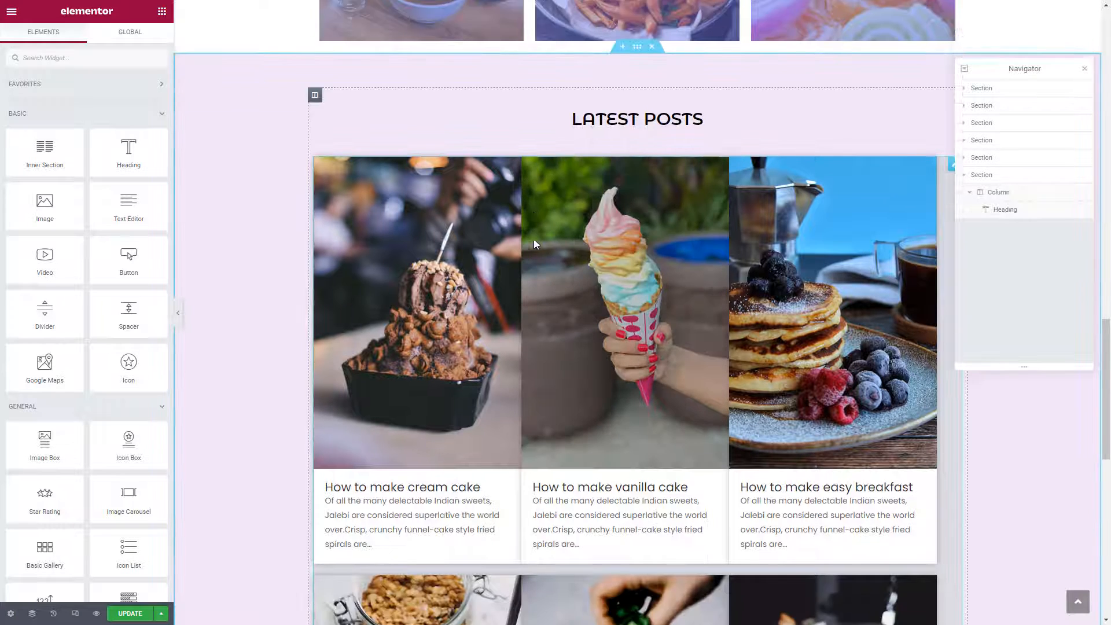
pyautogui.scroll(-1, 540, 244)
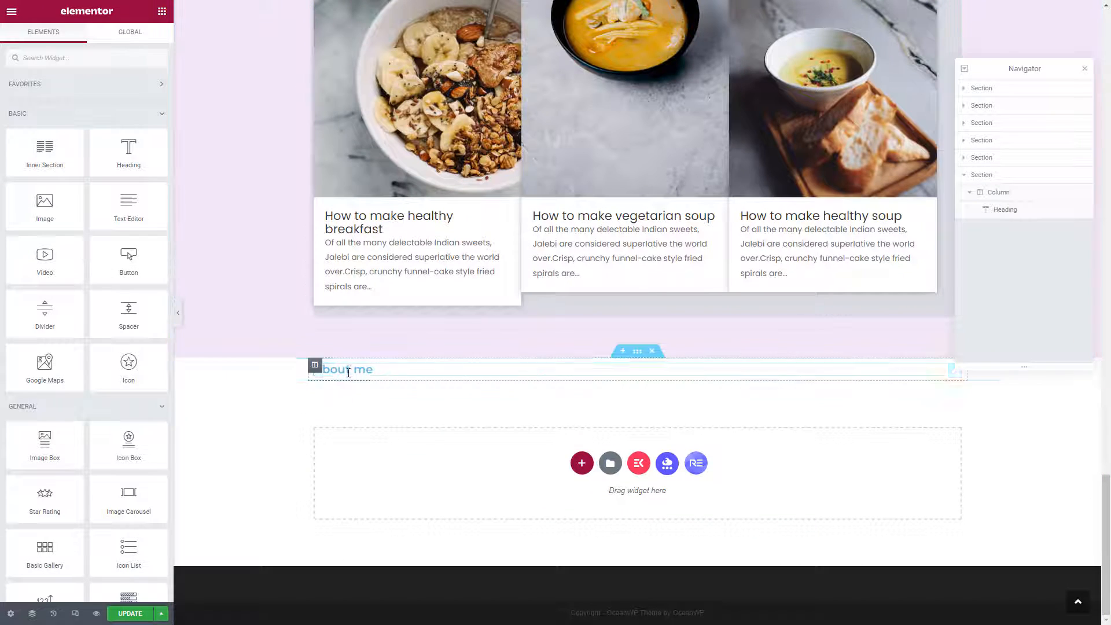
pyautogui.rightClick(349, 369)
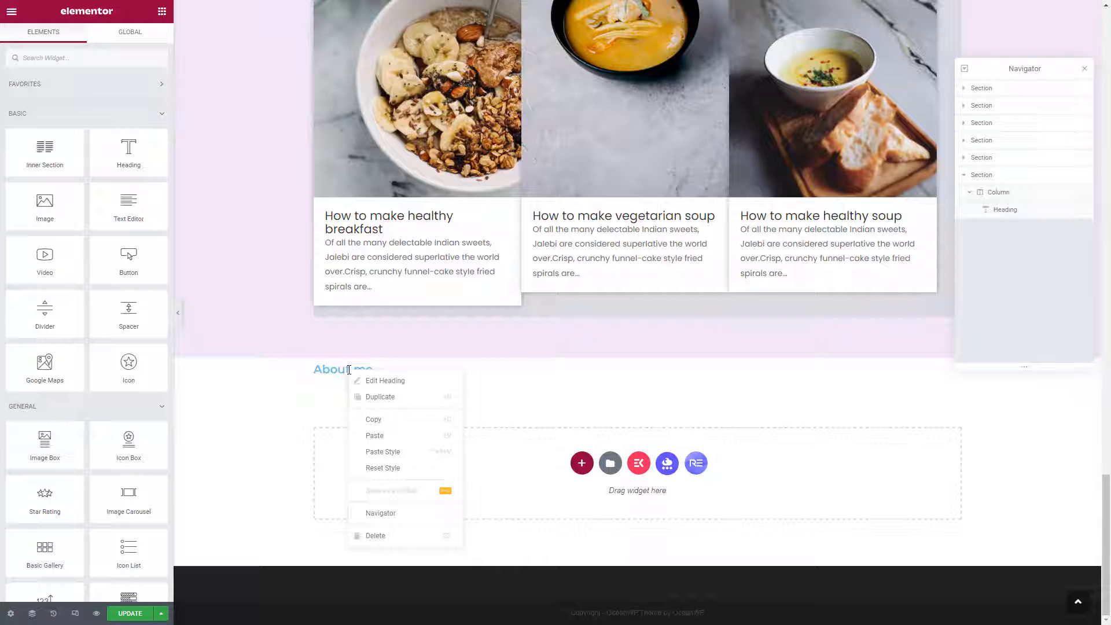
pyautogui.click(379, 452)
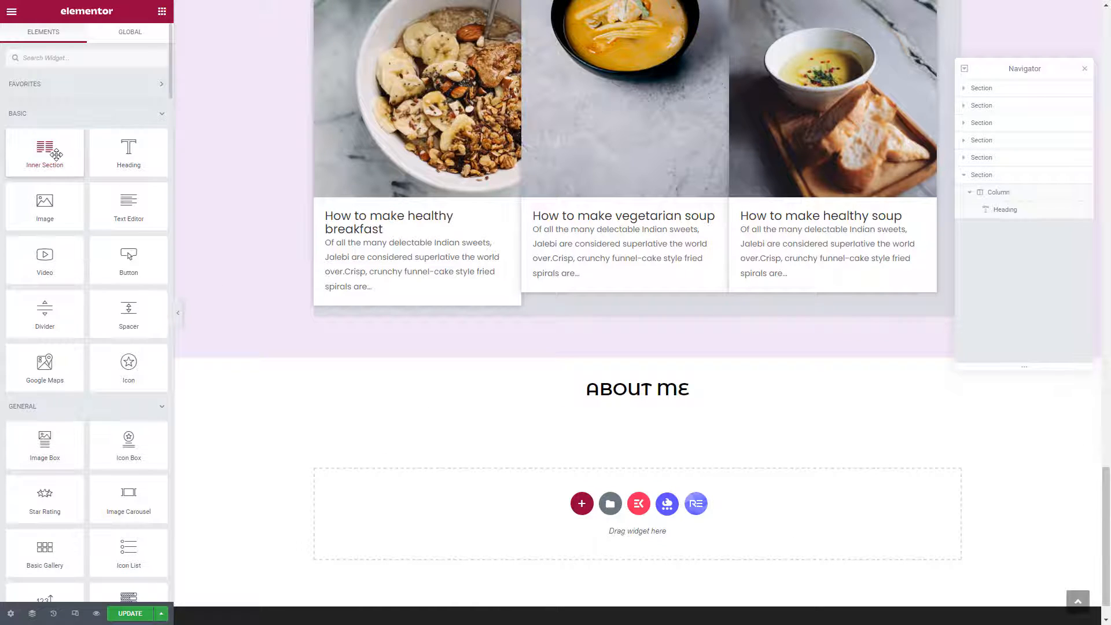
# Add a two-column inner section with a 30% left column, then search widgets for 'team mem'.
pyautogui.moveTo(56, 153); pyautogui.dragTo(589, 421)
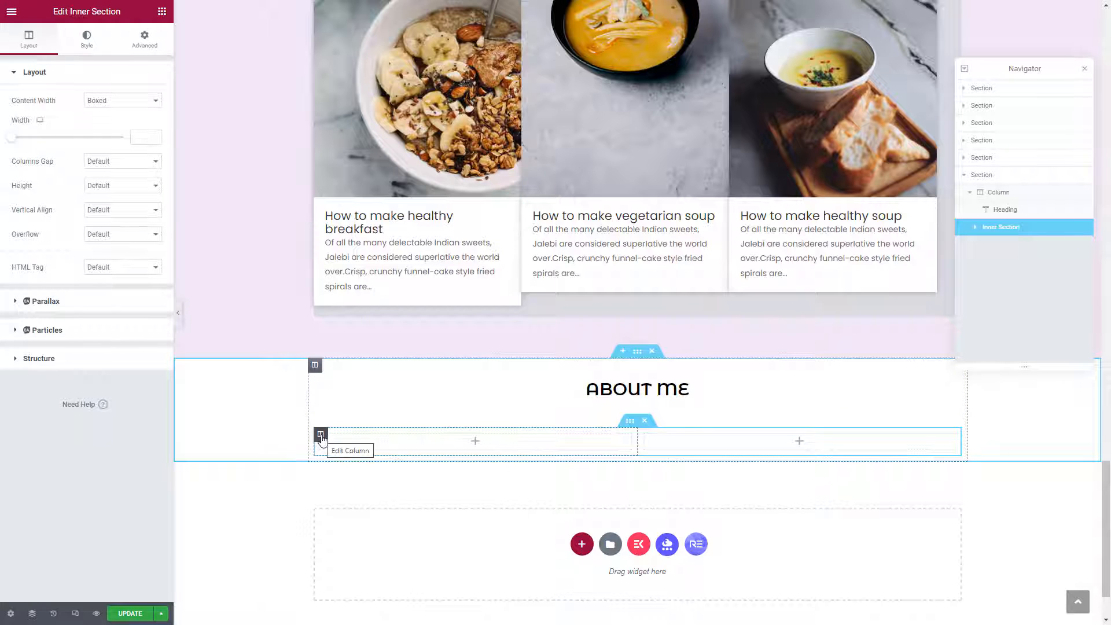
pyautogui.click(321, 437)
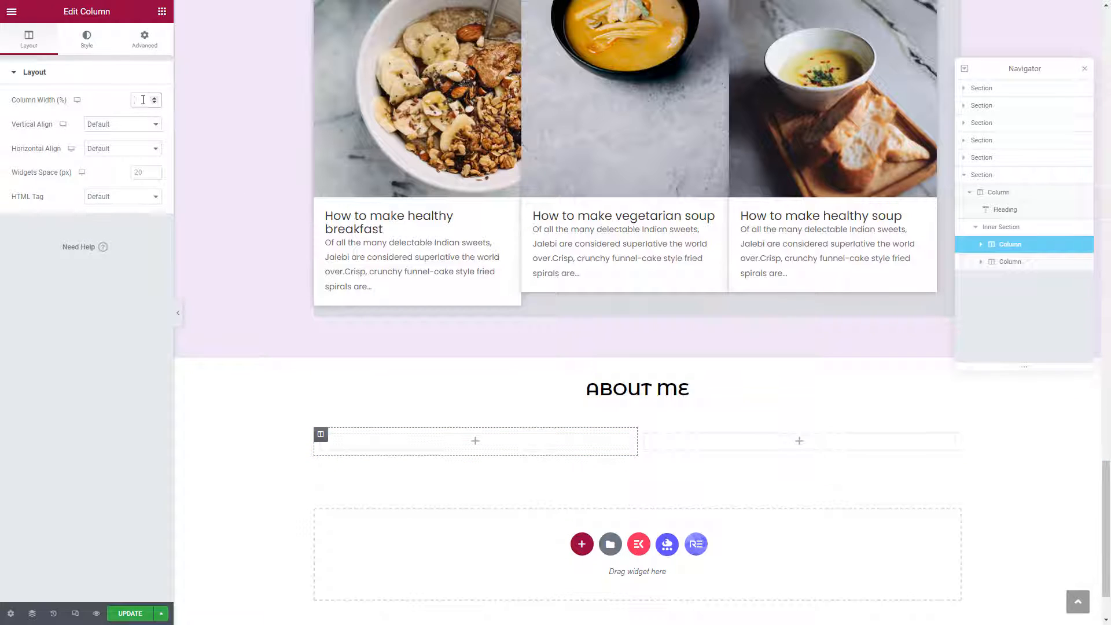
pyautogui.write('30')
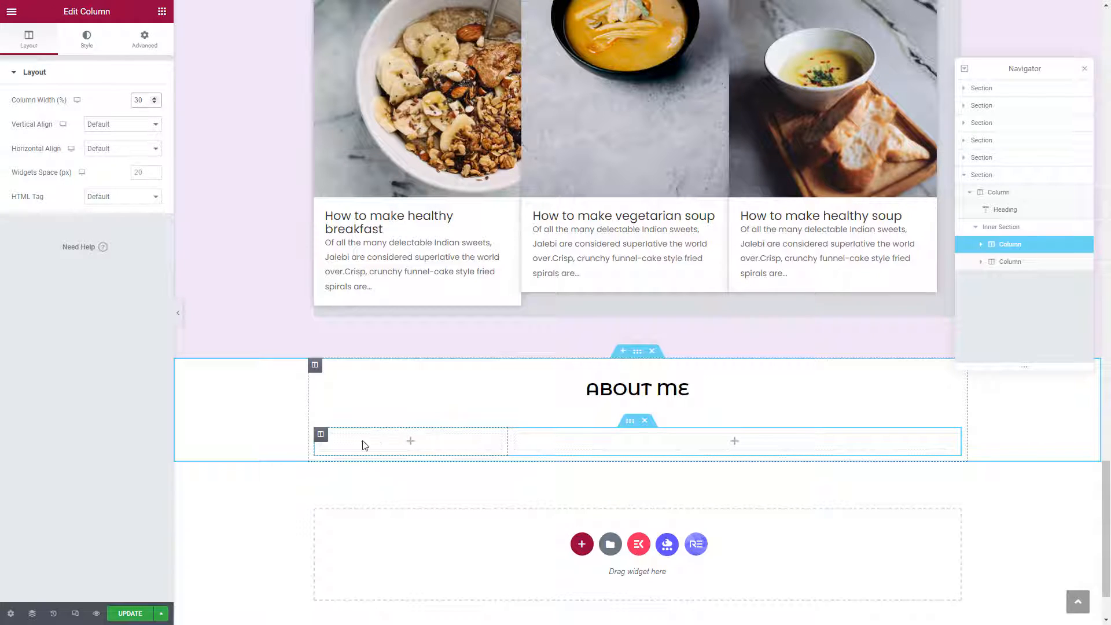
pyautogui.click(337, 437)
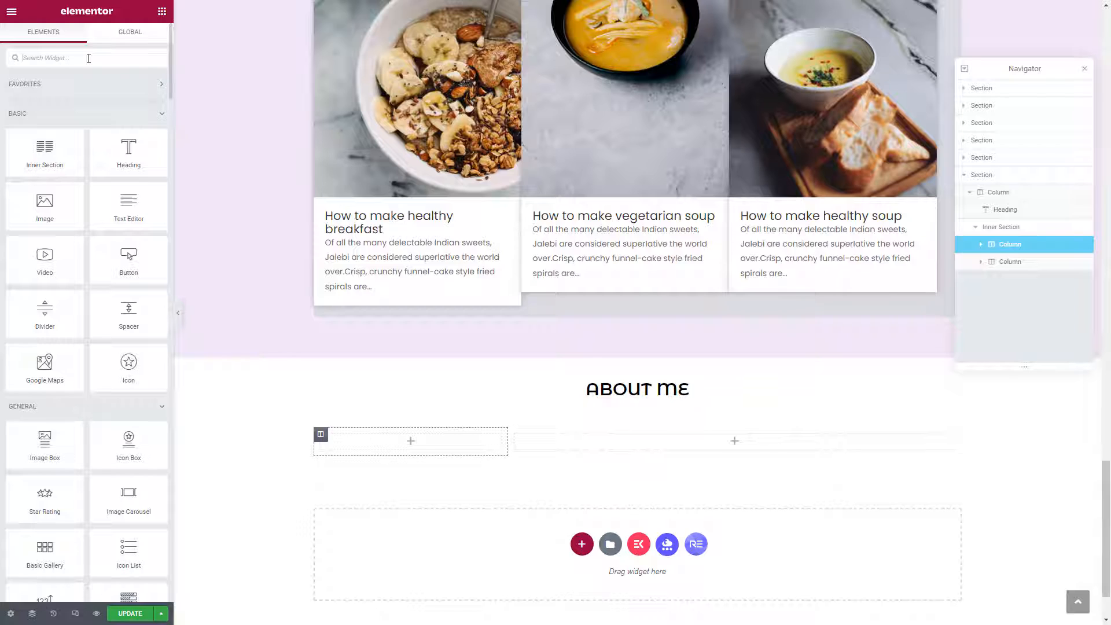
pyautogui.write('team member')
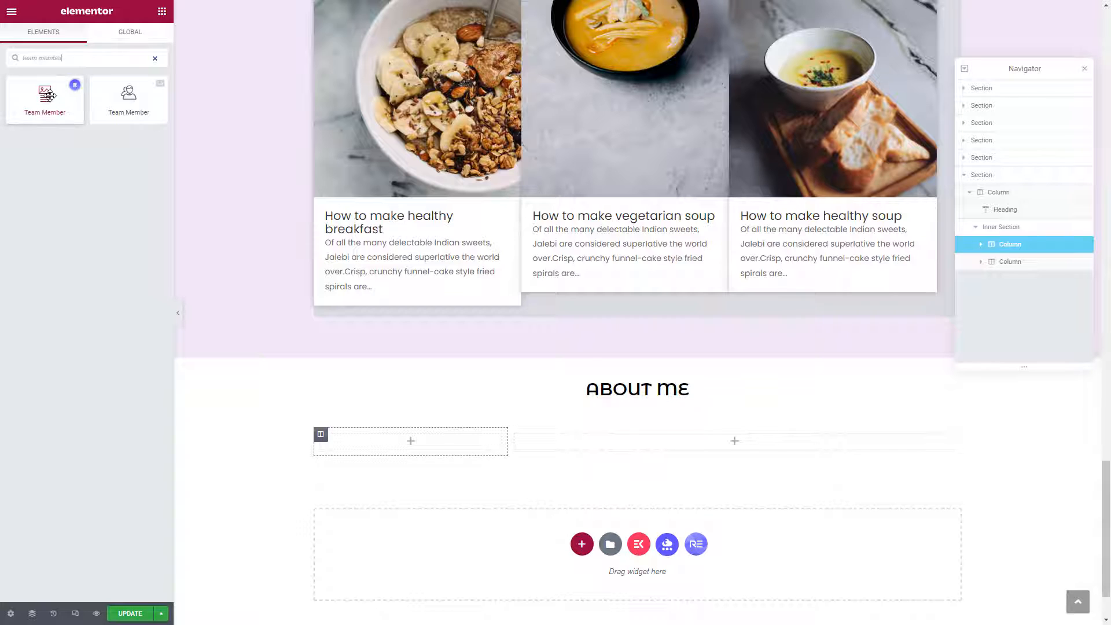
# Drop a Team Member widget into the left column and set its photo to profile-pic-2-1.
pyautogui.moveTo(48, 96); pyautogui.dragTo(397, 447)
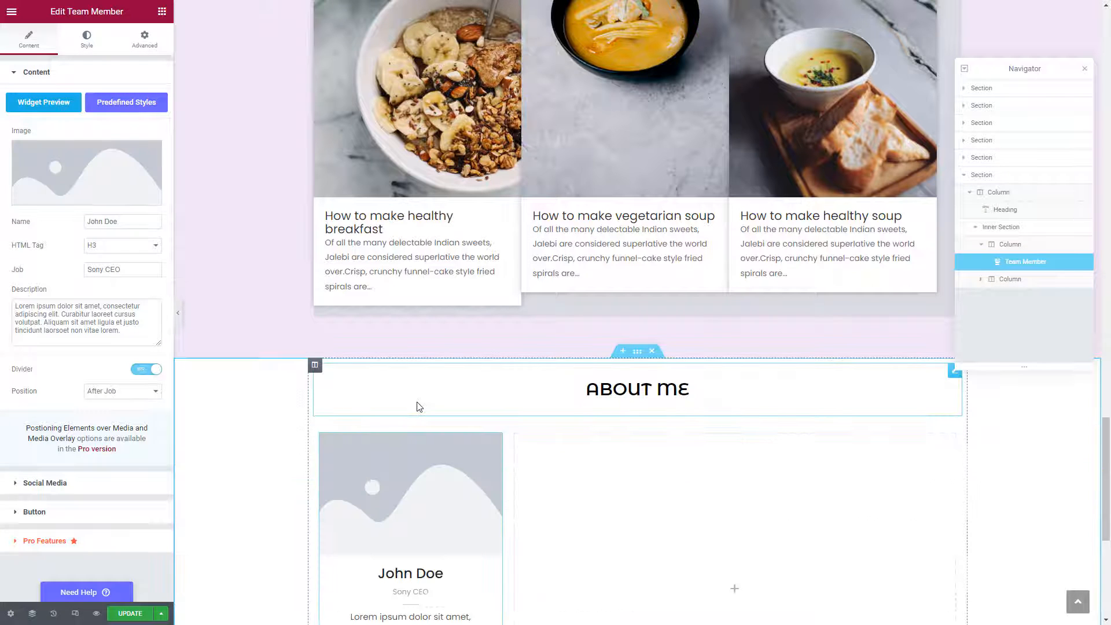
pyautogui.scroll(-4, 420, 407)
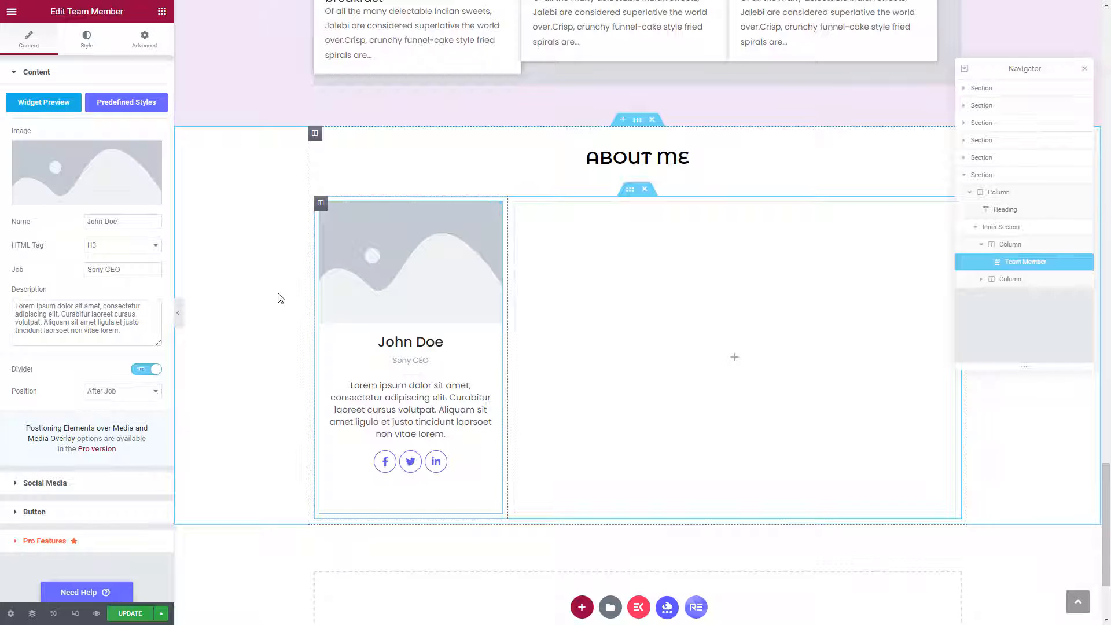
pyautogui.moveTo(65, 161)
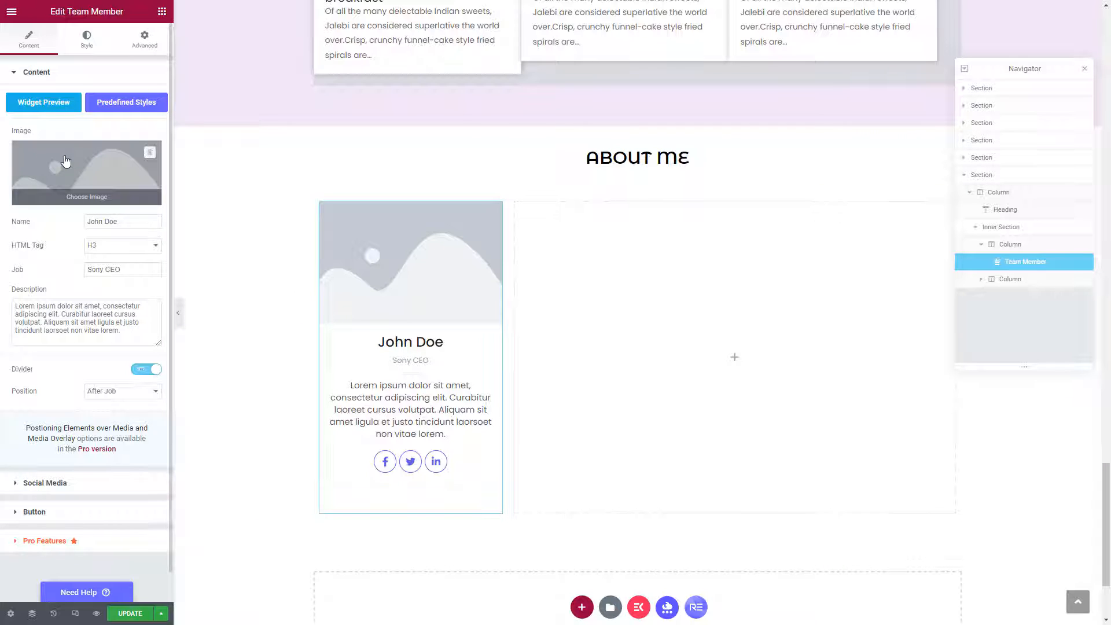
pyautogui.click(65, 161)
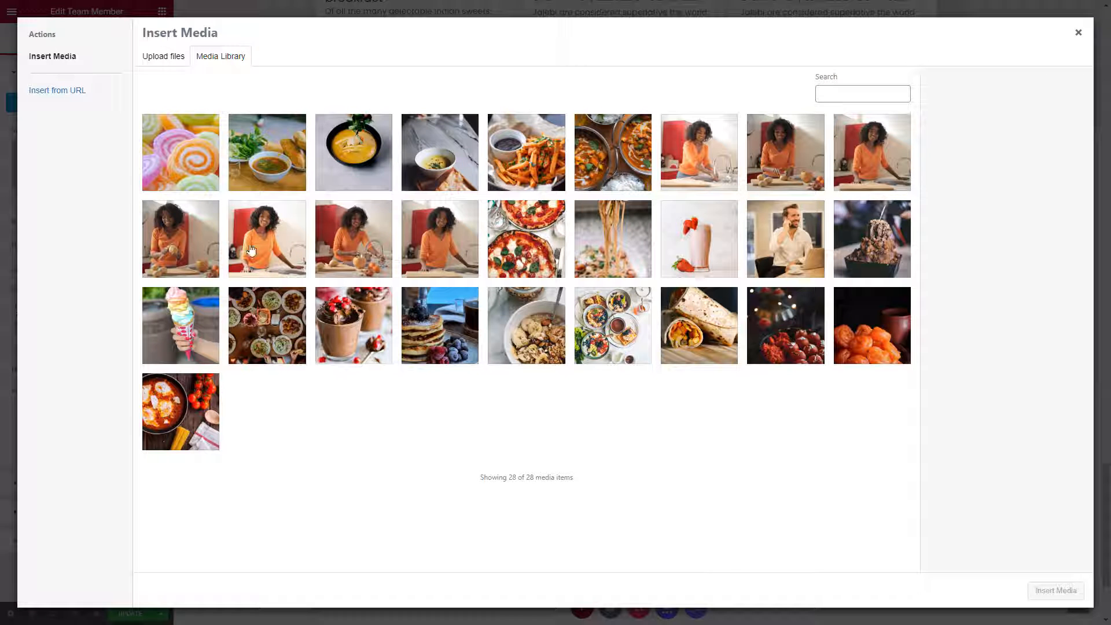
pyautogui.click(287, 250)
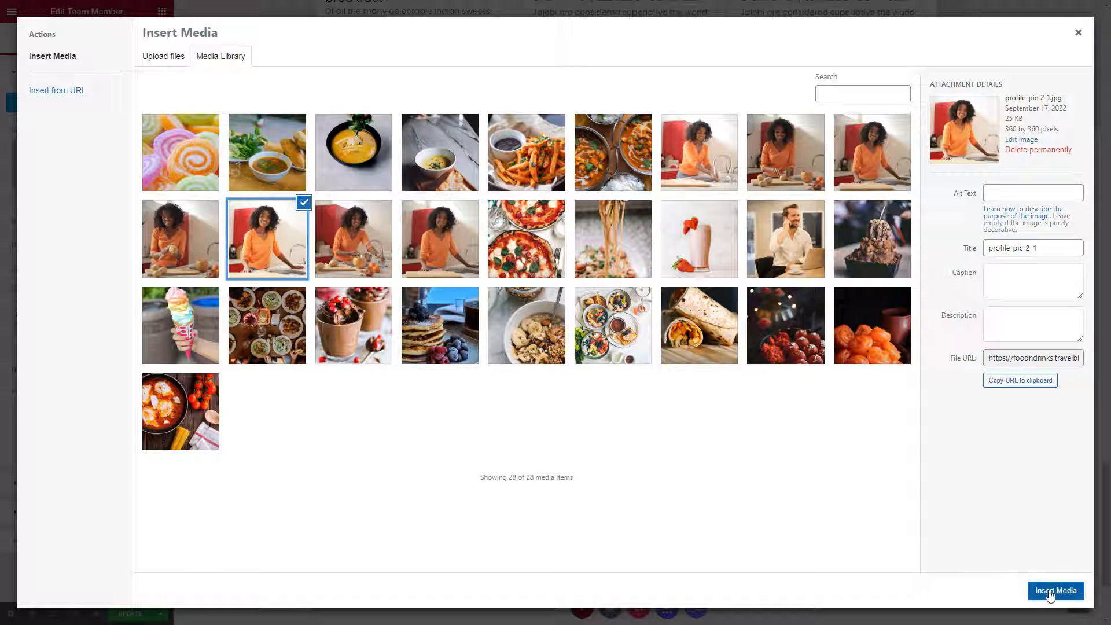
pyautogui.click(1050, 591)
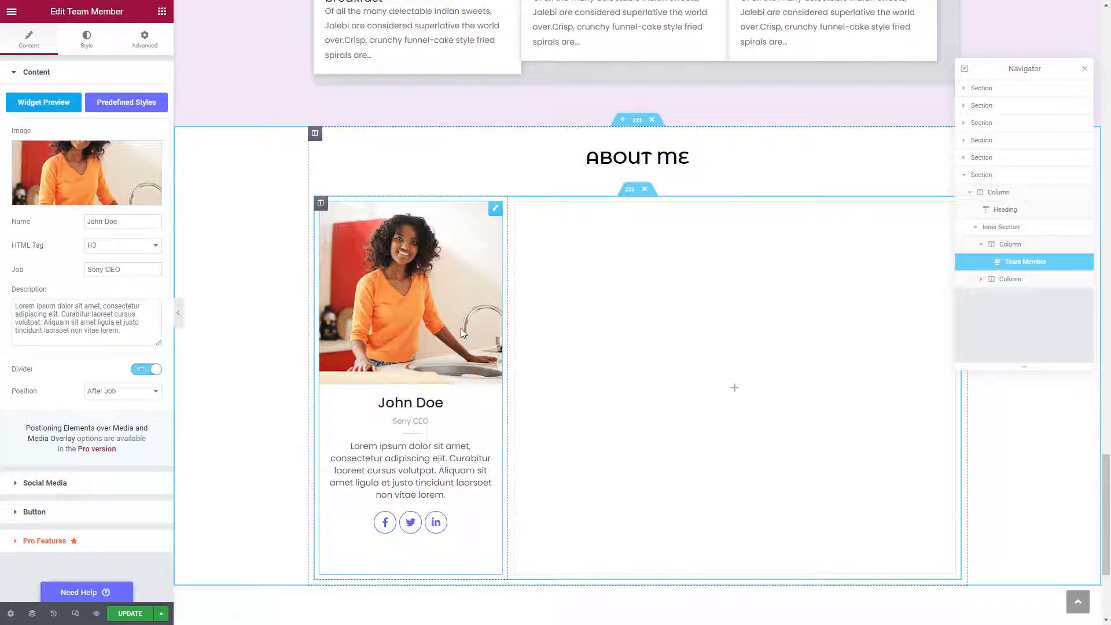
# Enter the member's name and the job title Food Blogger, and delete the placeholder description.
pyautogui.tripleClick(127, 226)
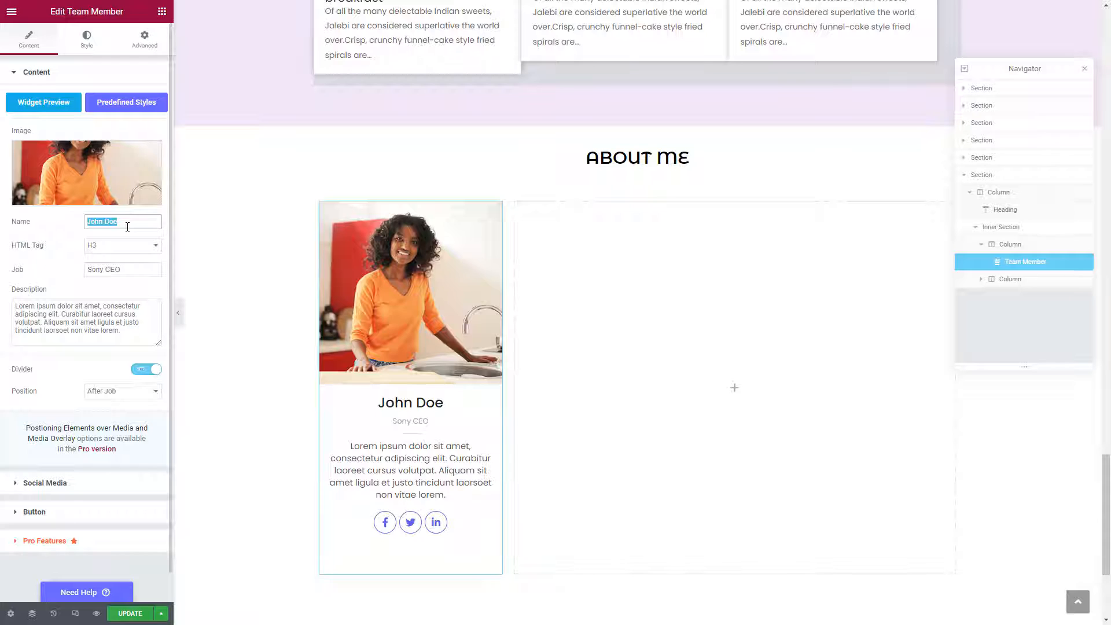
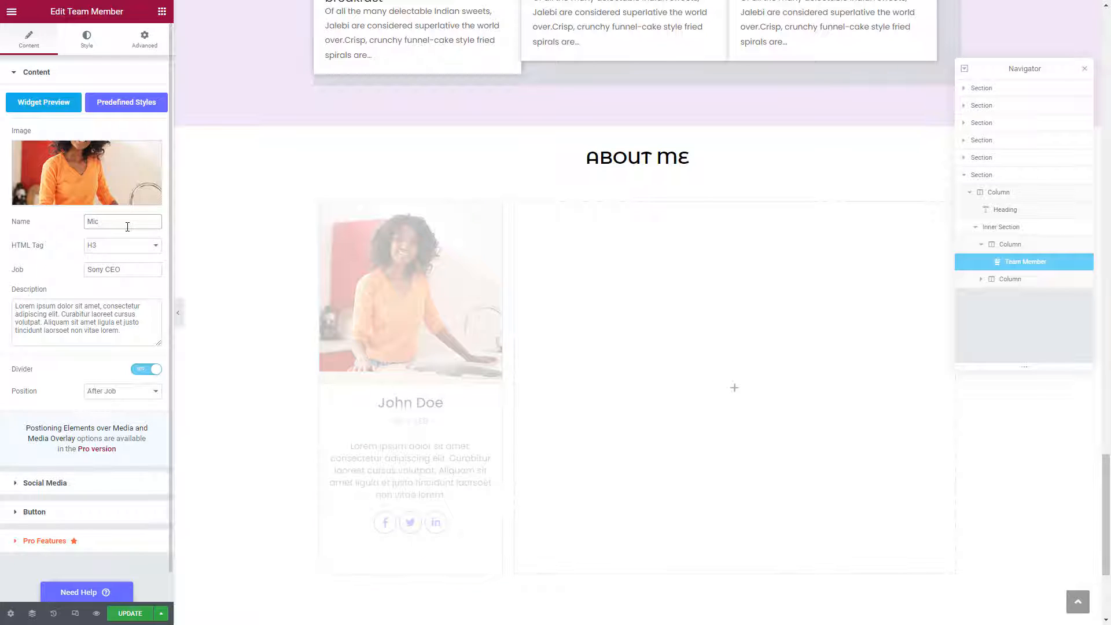
pyautogui.tripleClick(127, 268)
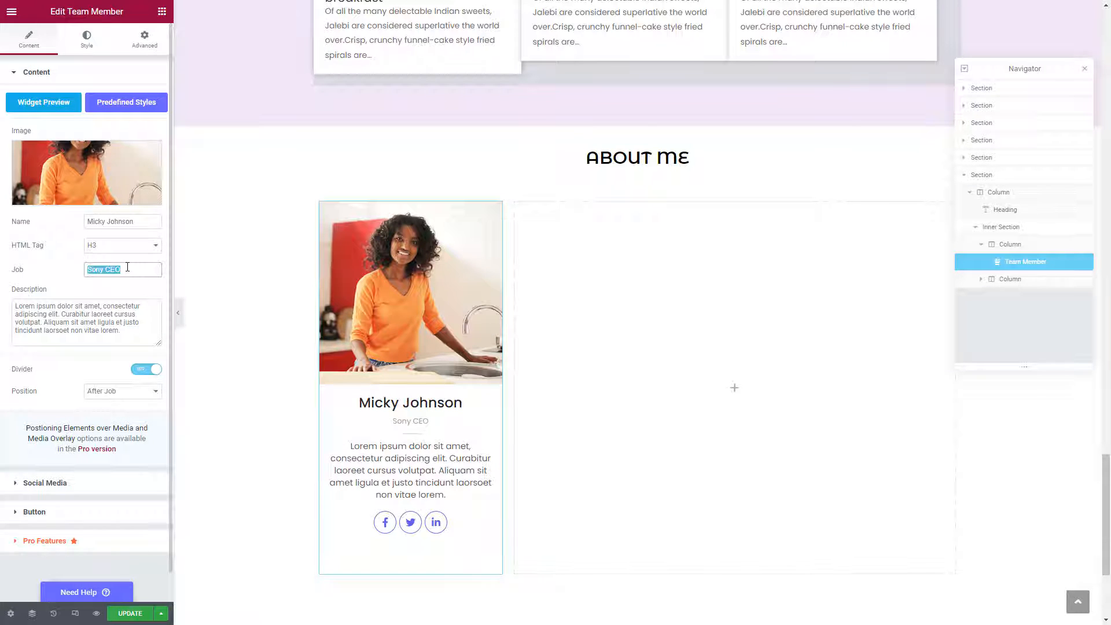
pyautogui.write('Food Blogger')
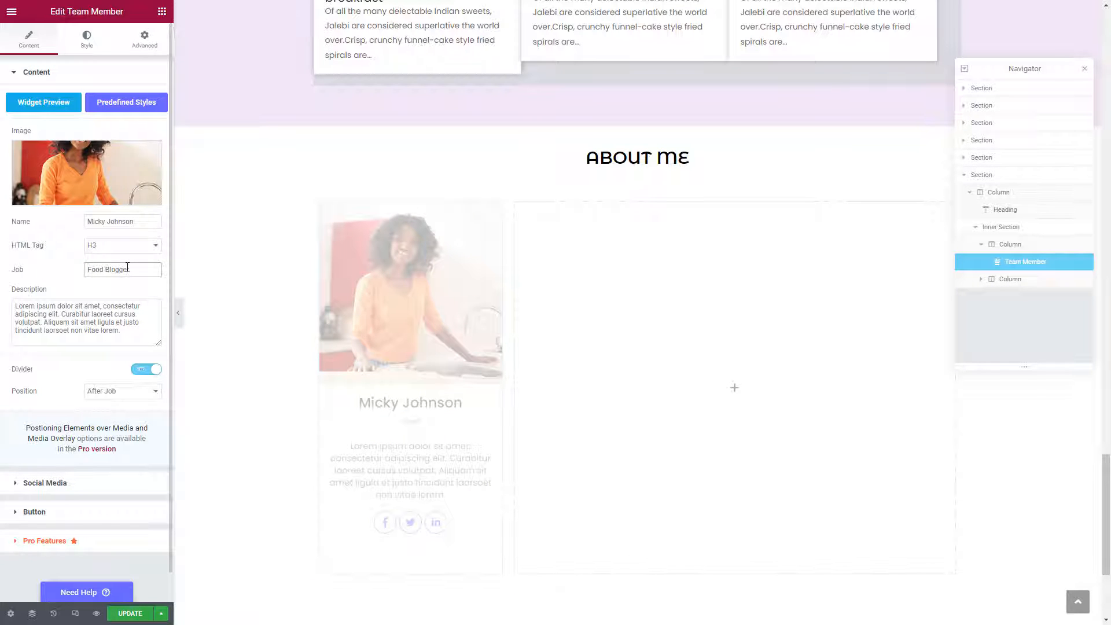
pyautogui.tripleClick(111, 330)
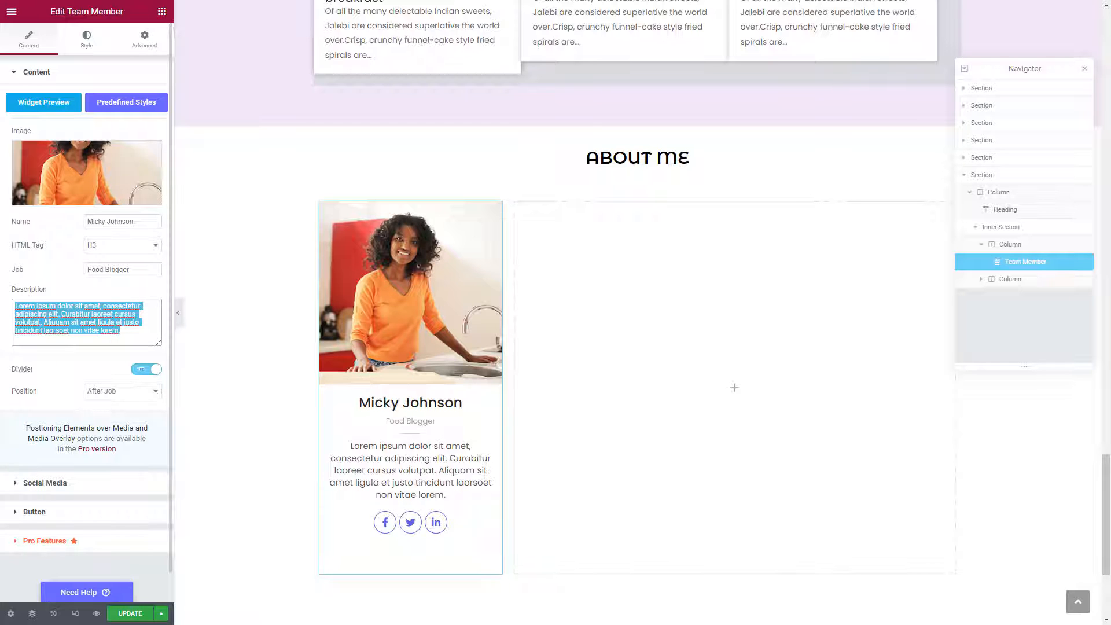
pyautogui.press('BackSpace')
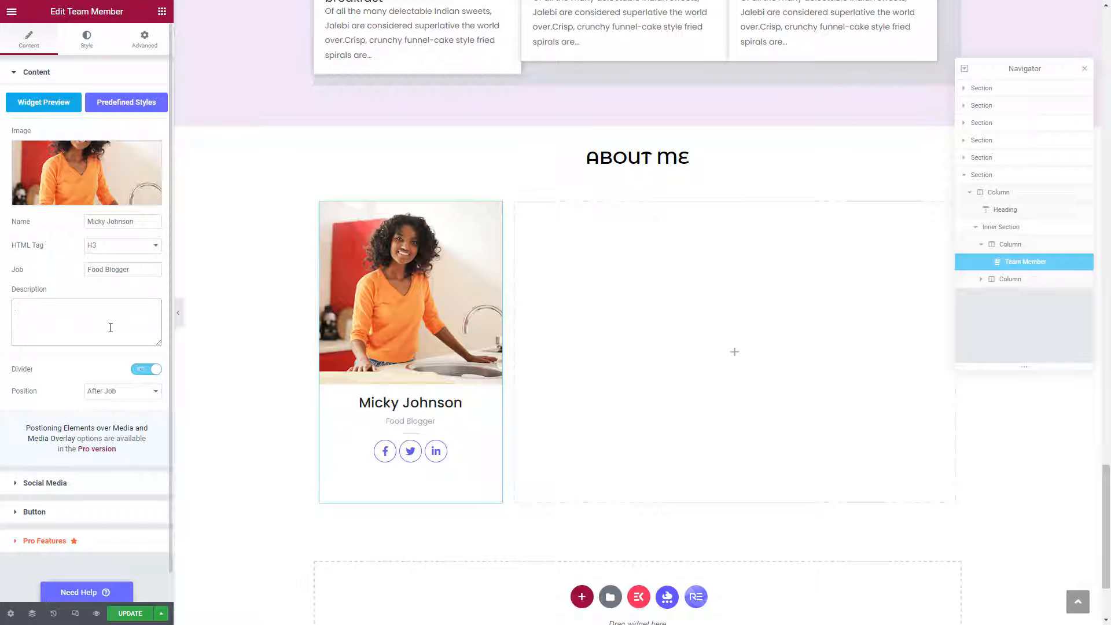
# Keep the divider on, try Before Job, and set its position to After Job.
pyautogui.scroll(-1, 110, 328)
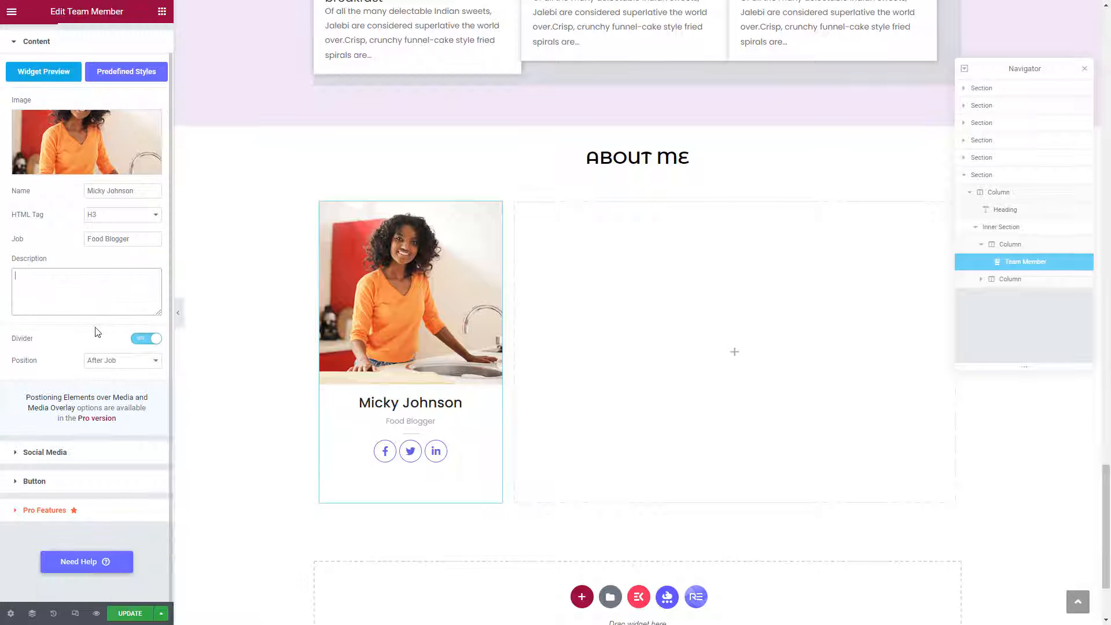
pyautogui.click(140, 342)
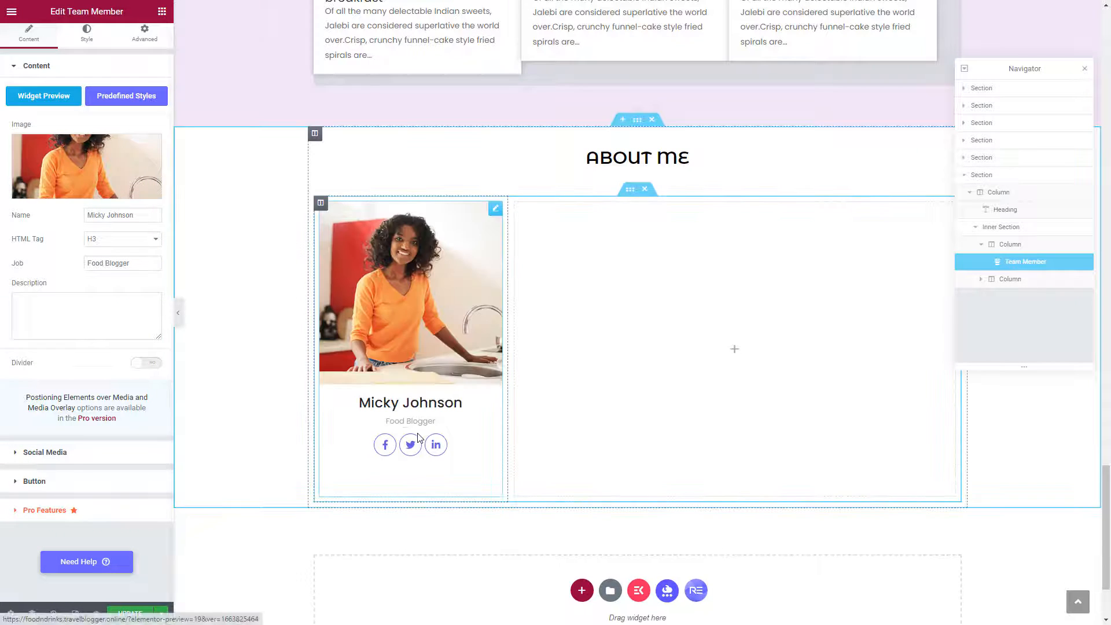
pyautogui.click(145, 365)
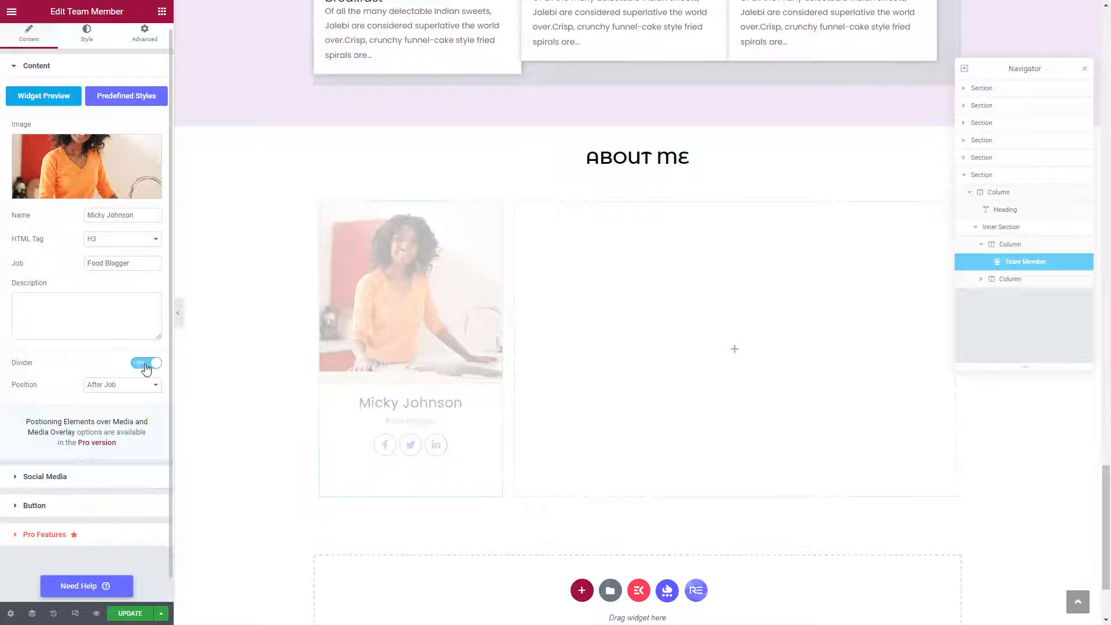
pyautogui.click(130, 392)
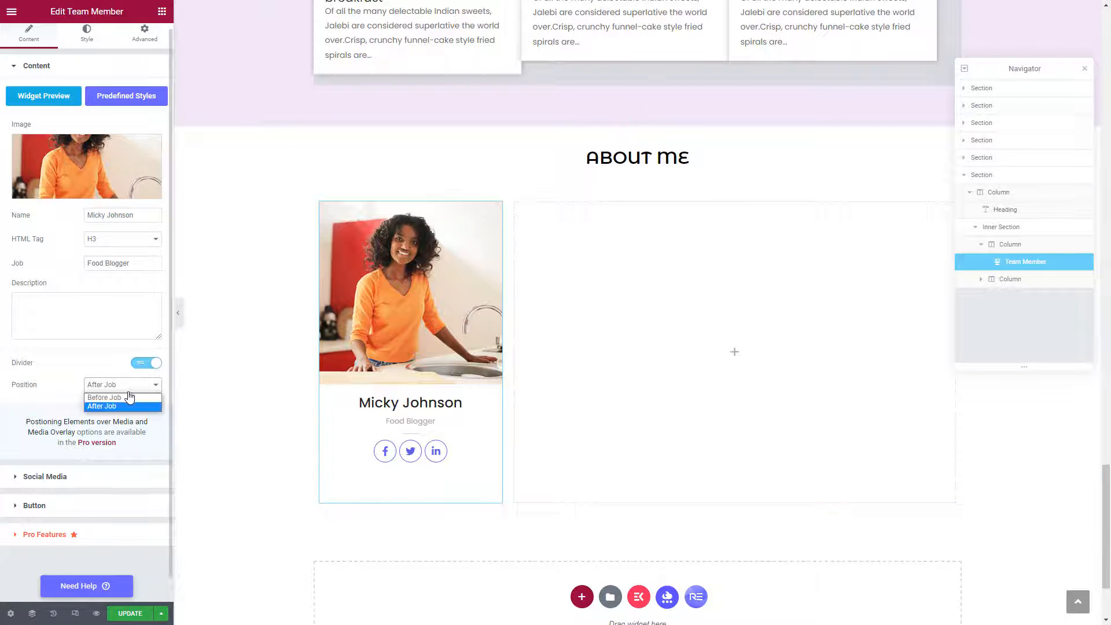
pyautogui.click(127, 397)
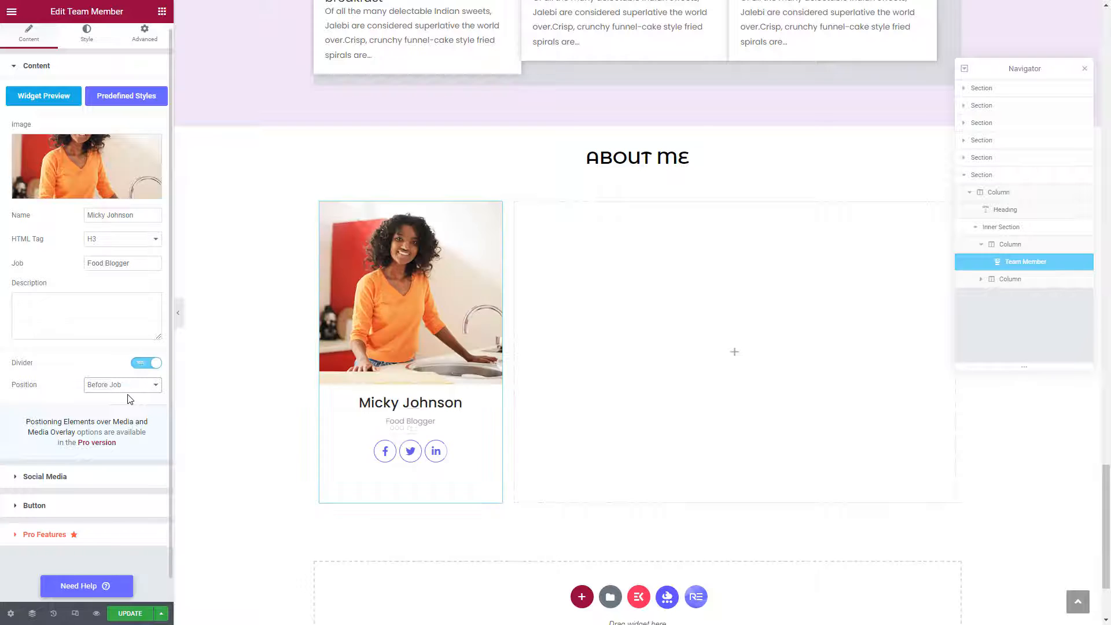
pyautogui.click(126, 387)
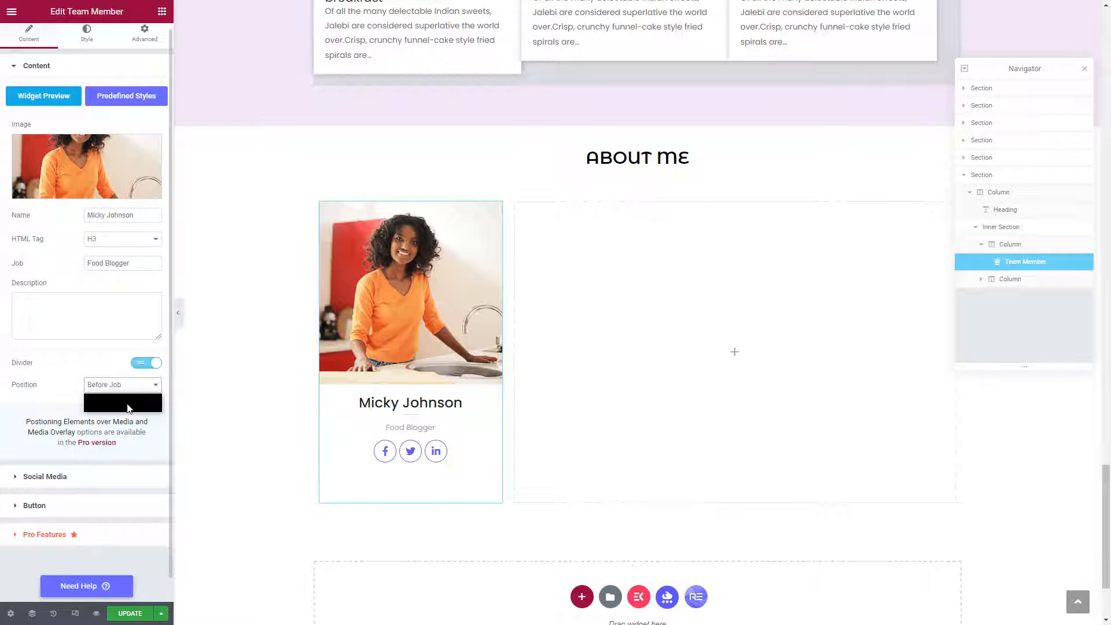
pyautogui.click(127, 406)
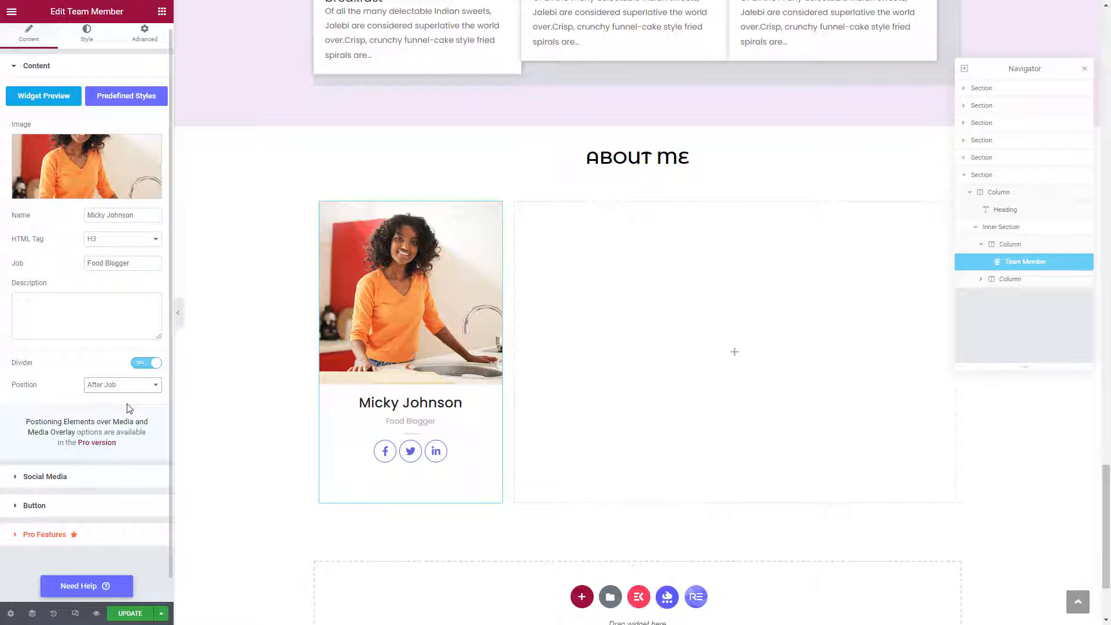
pyautogui.scroll(-1, 49, 463)
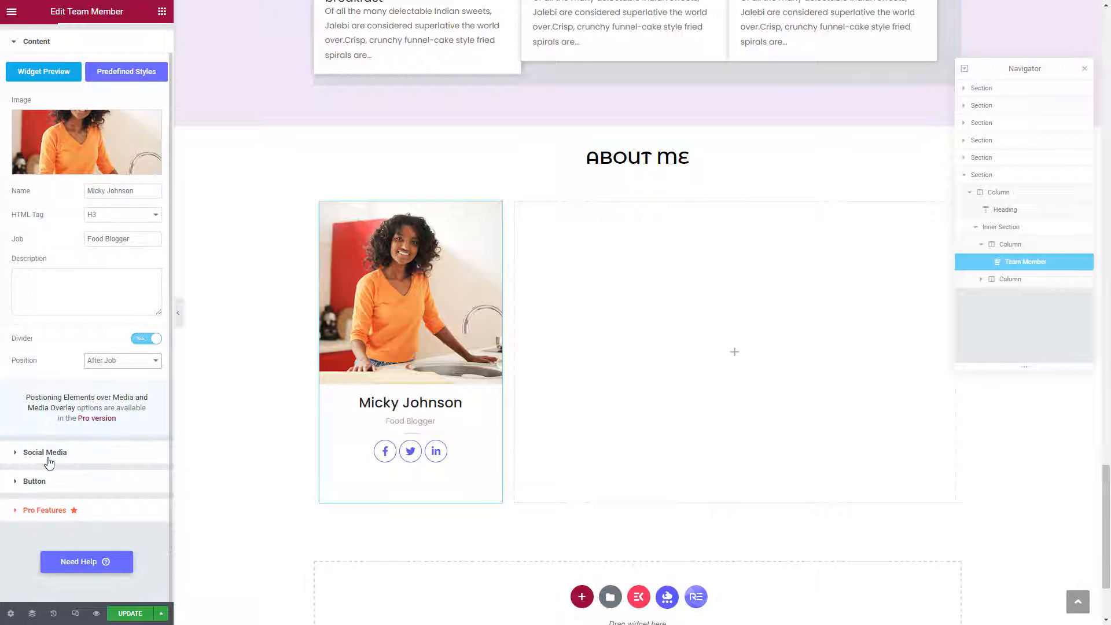
pyautogui.click(15, 453)
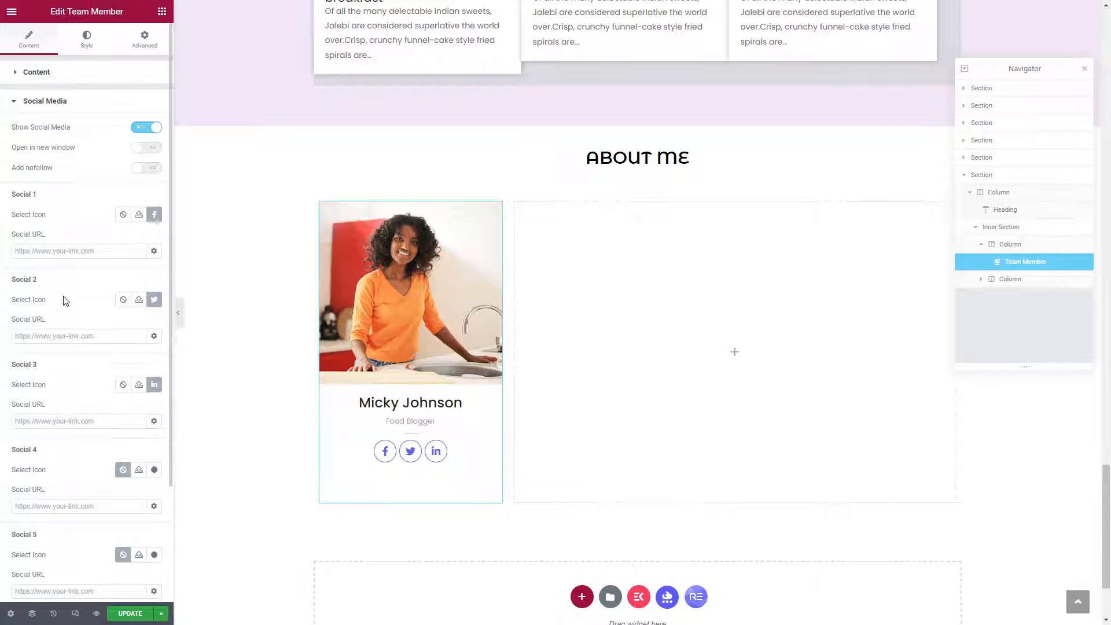
# Make social links open in a new window and change Social 1's icon to YouTube.
pyautogui.click(149, 152)
pyautogui.click(155, 214)
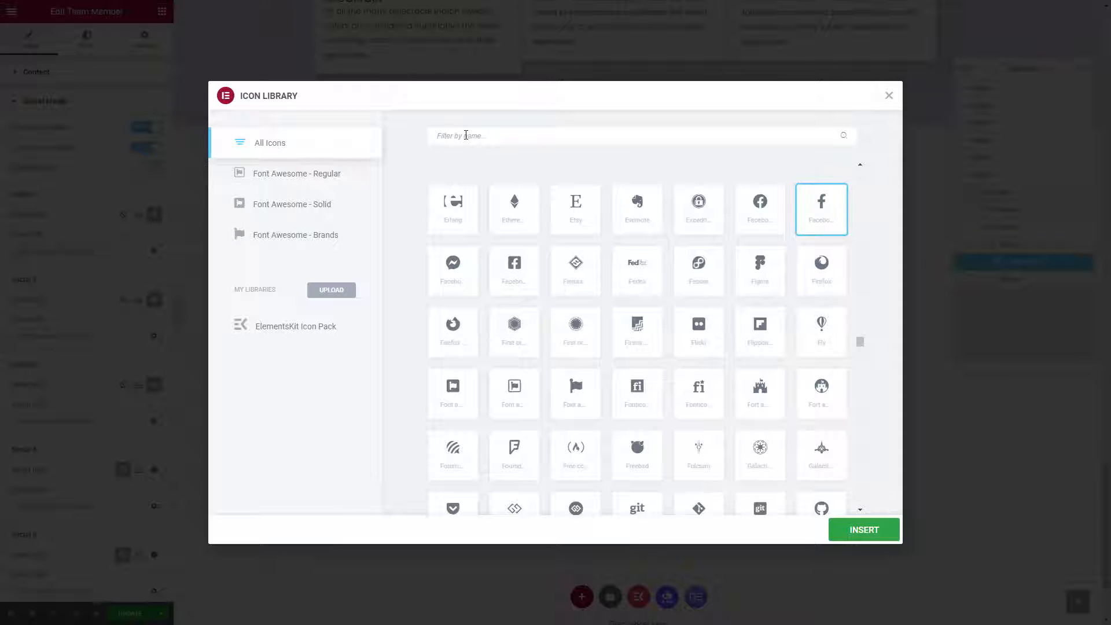
pyautogui.click(465, 135)
pyautogui.write('youtube')
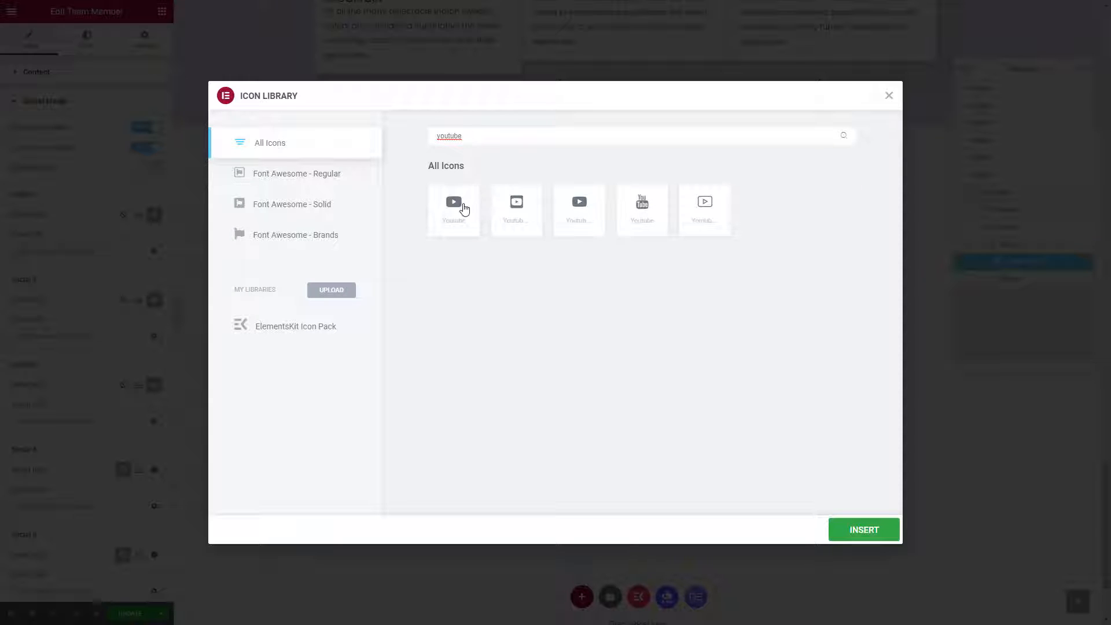
pyautogui.click(464, 209)
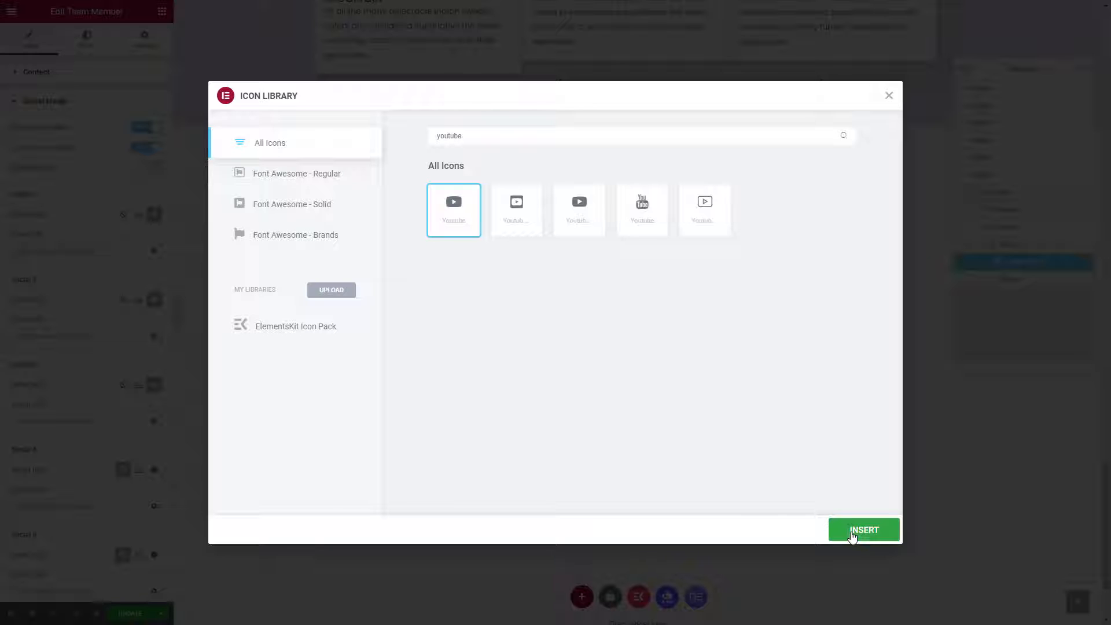
pyautogui.click(851, 533)
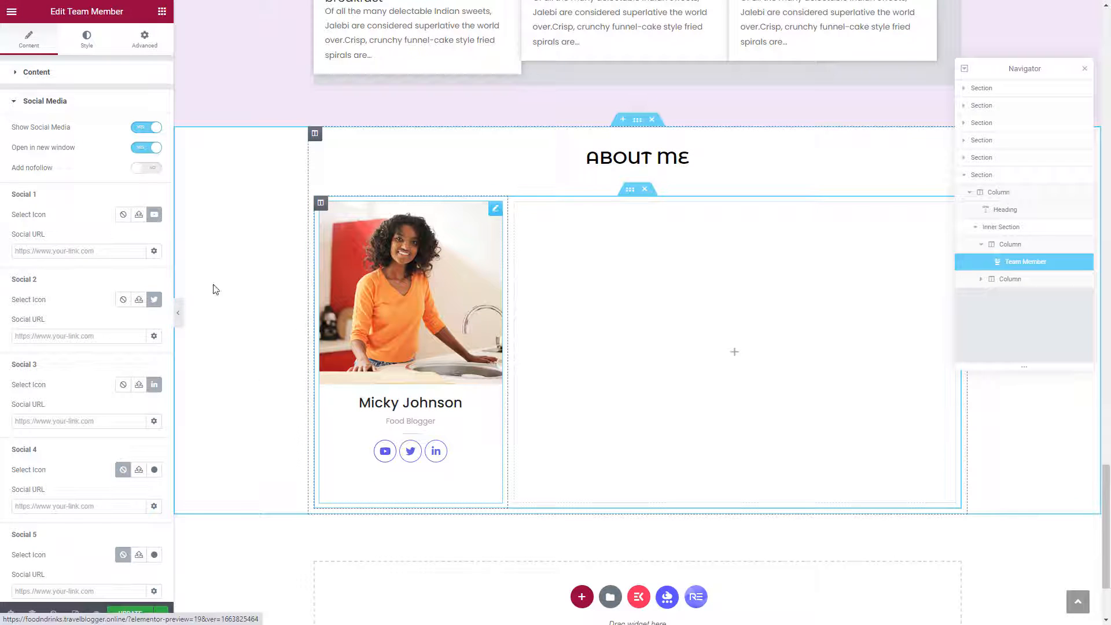
pyautogui.click(109, 254)
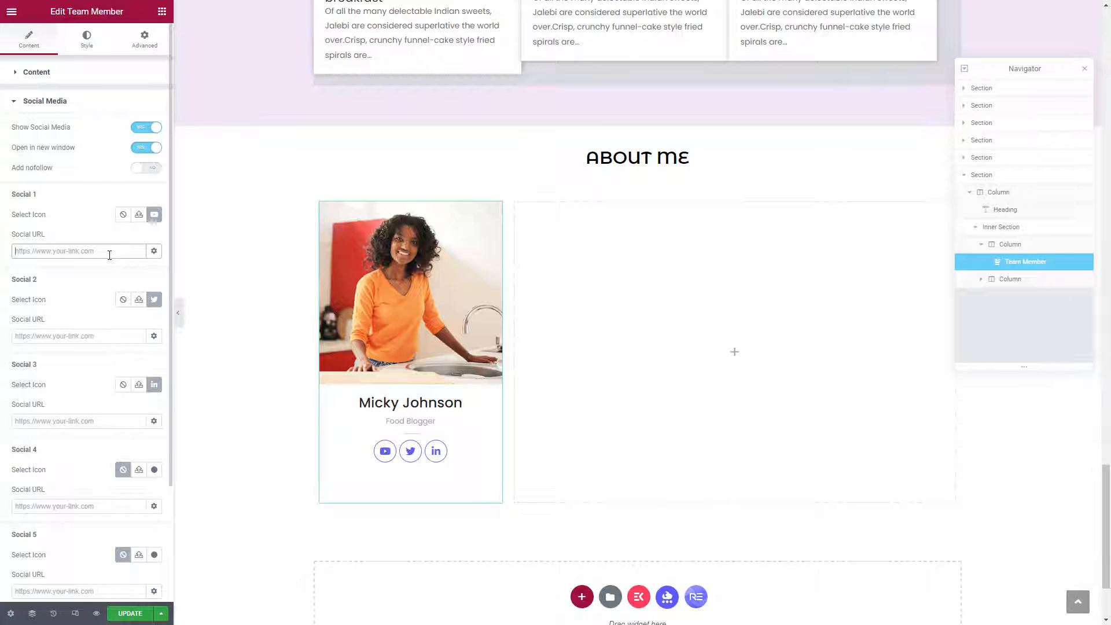
pyautogui.write('www.')
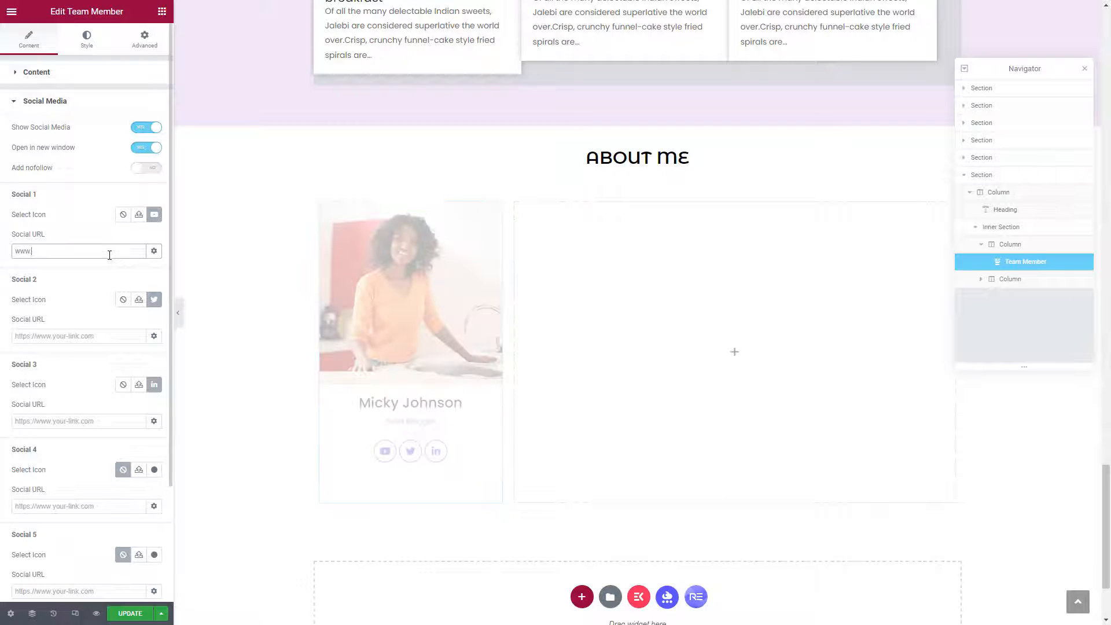
pyautogui.write('youtube.com')
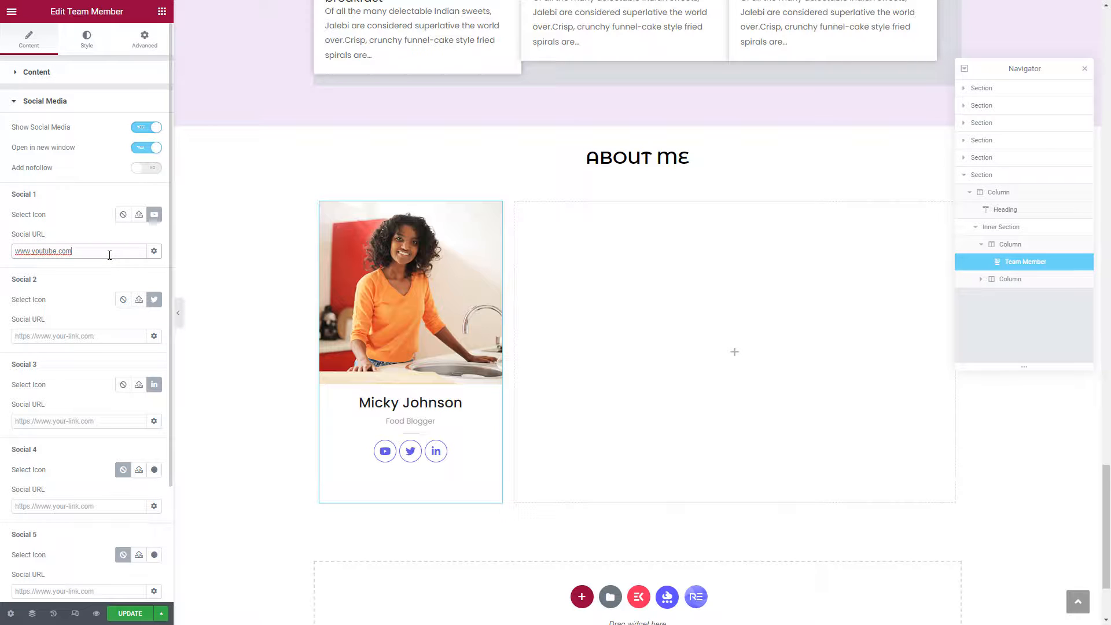
pyautogui.tripleClick(109, 255)
pyautogui.rightClick(109, 255)
pyautogui.click(131, 347)
pyautogui.scroll(-1, 95, 221)
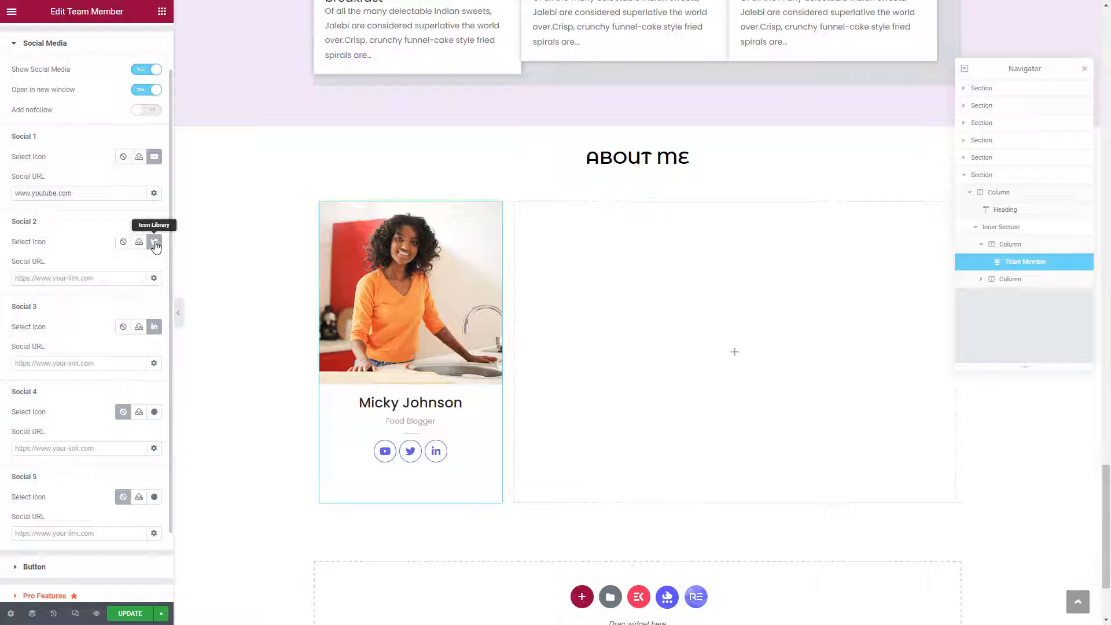
pyautogui.click(123, 278)
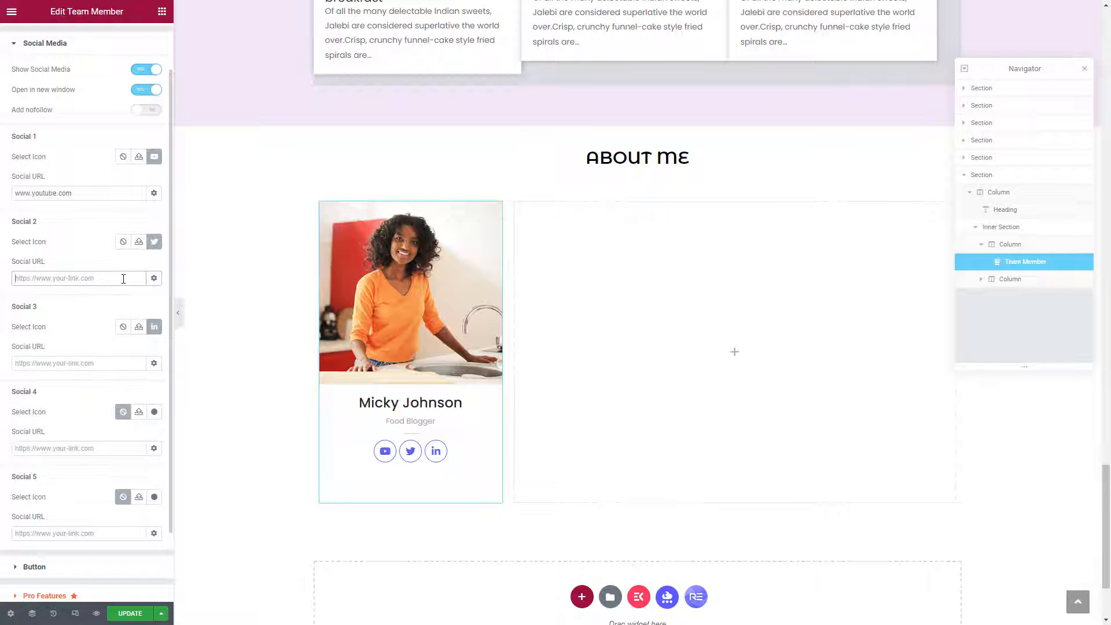
pyautogui.hotkey('ctrl', 'v')
pyautogui.scroll(-2, 124, 278)
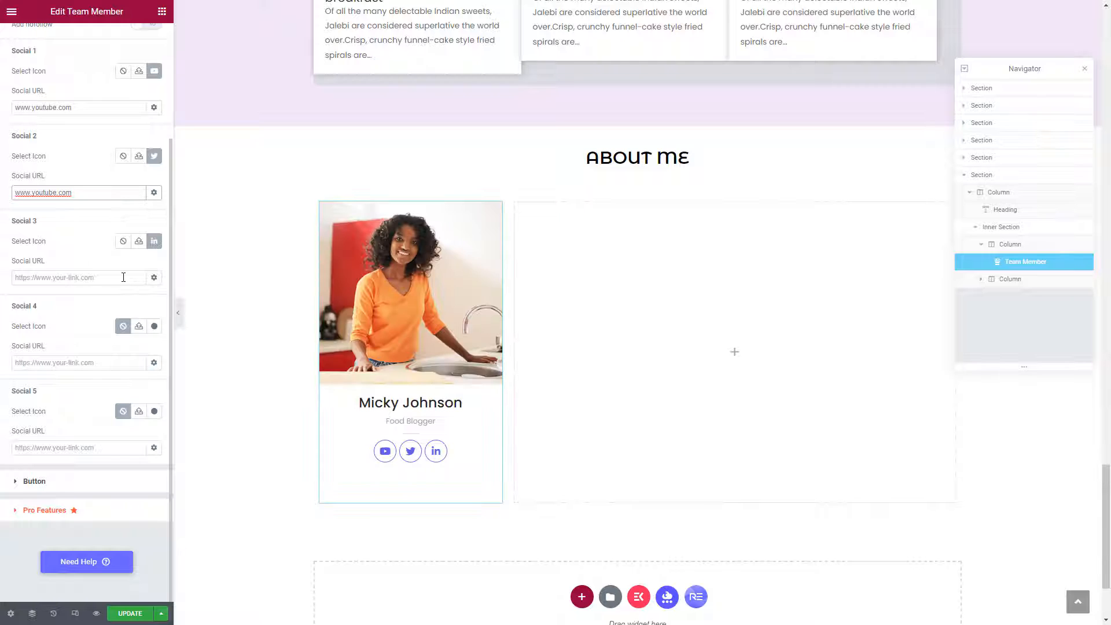
pyautogui.click(123, 277)
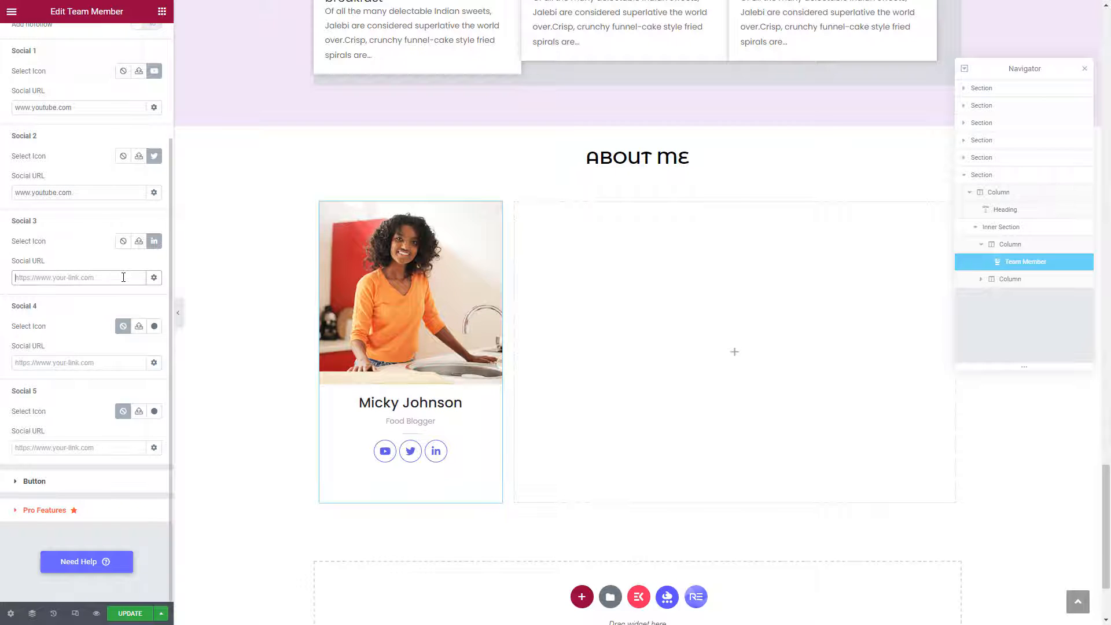
pyautogui.hotkey('ctrl', 'v')
pyautogui.click(83, 359)
pyautogui.hotkey('ctrl', 'v')
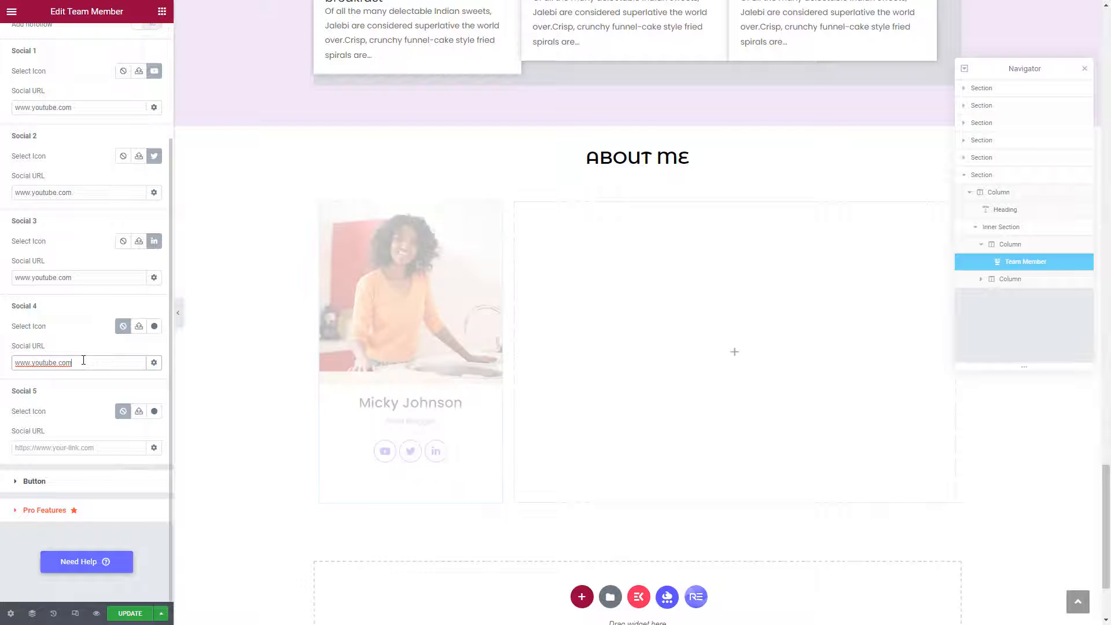
# Change the fourth social link's icon to Instagram.
pyautogui.click(154, 328)
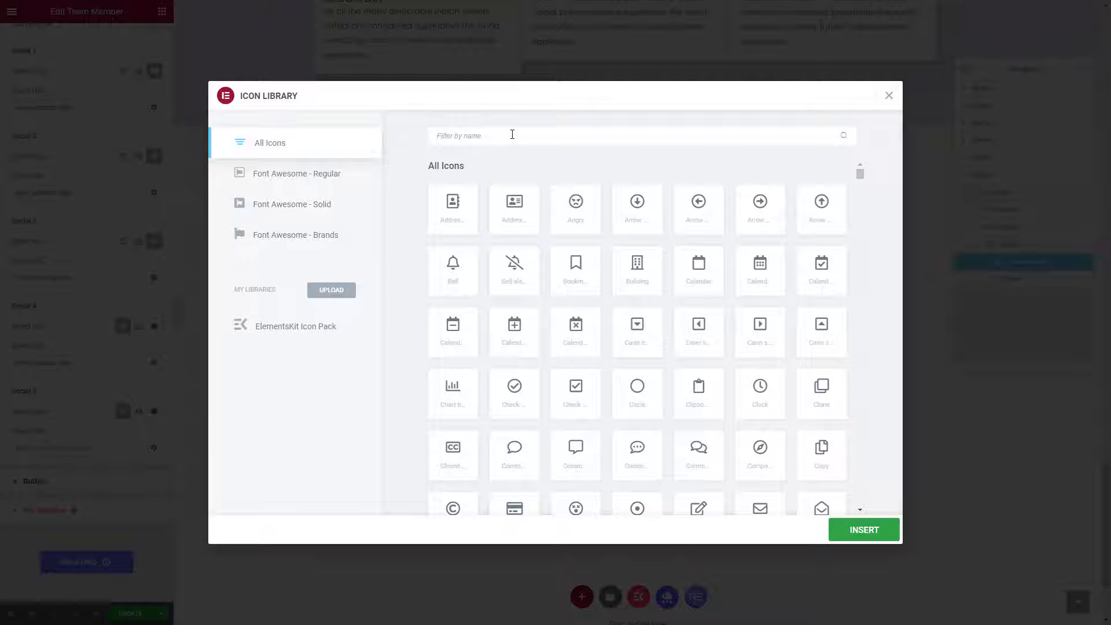
pyautogui.write('inst')
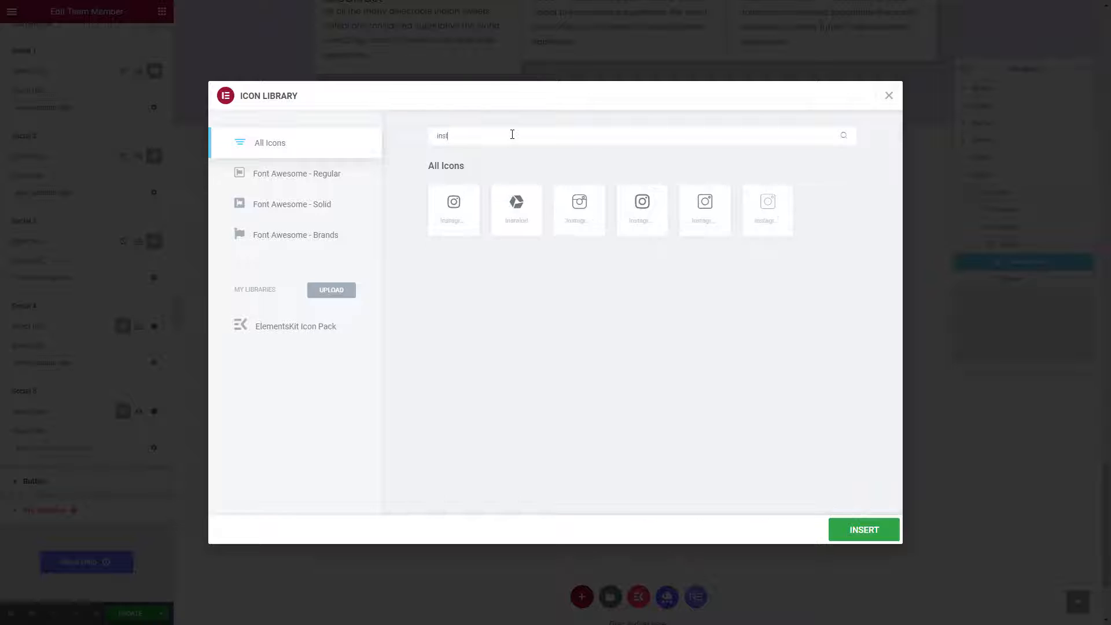
pyautogui.click(434, 217)
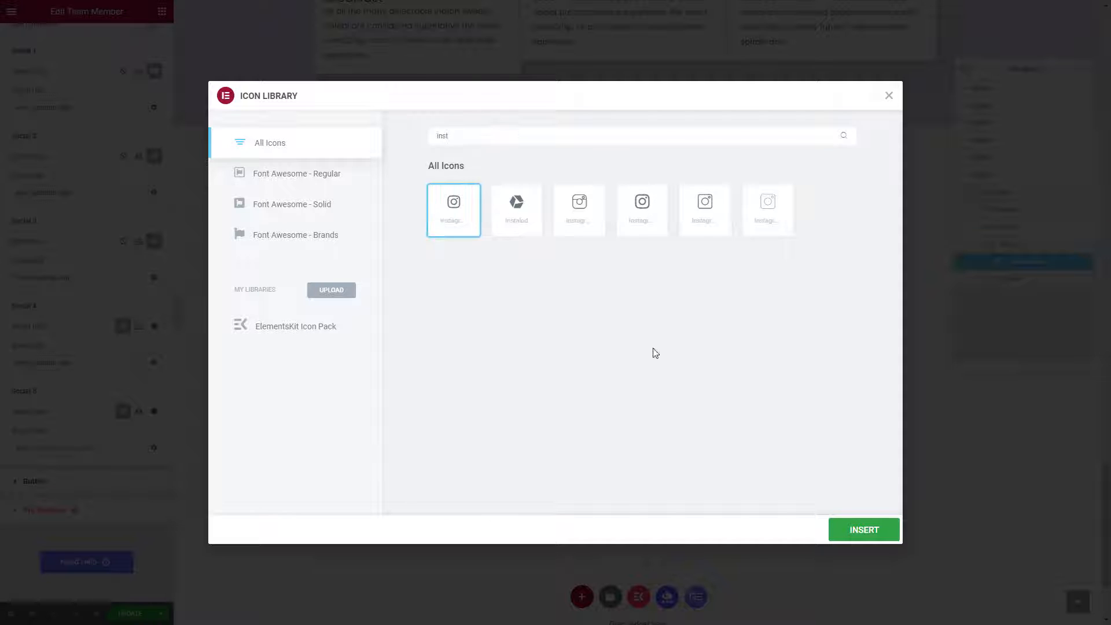
pyautogui.click(894, 550)
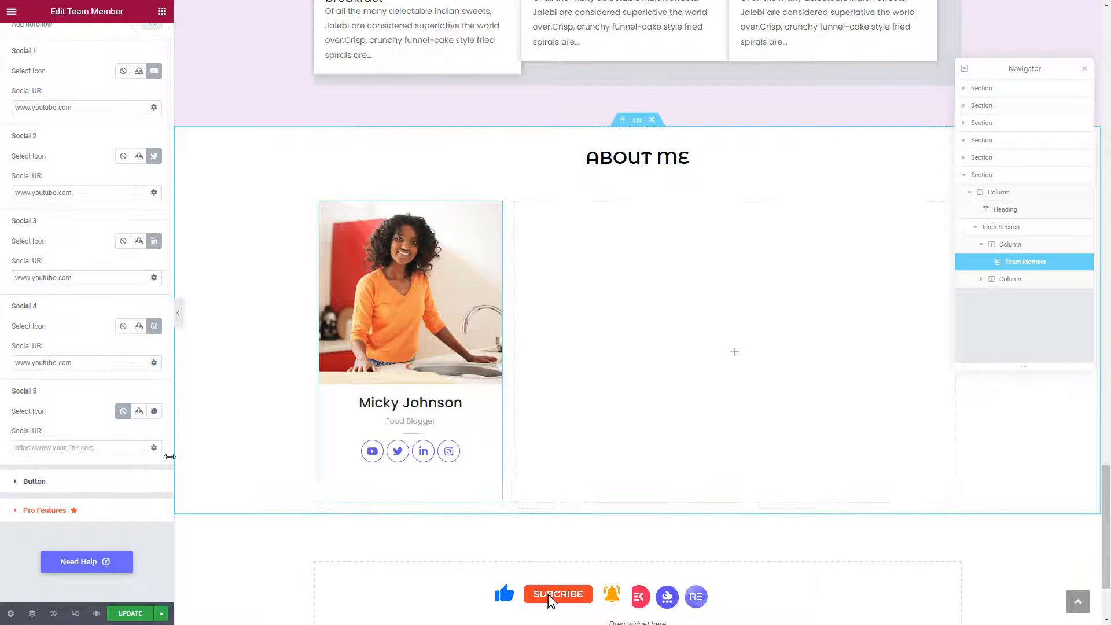
pyautogui.click(96, 444)
pyautogui.write('www.youtube.com')
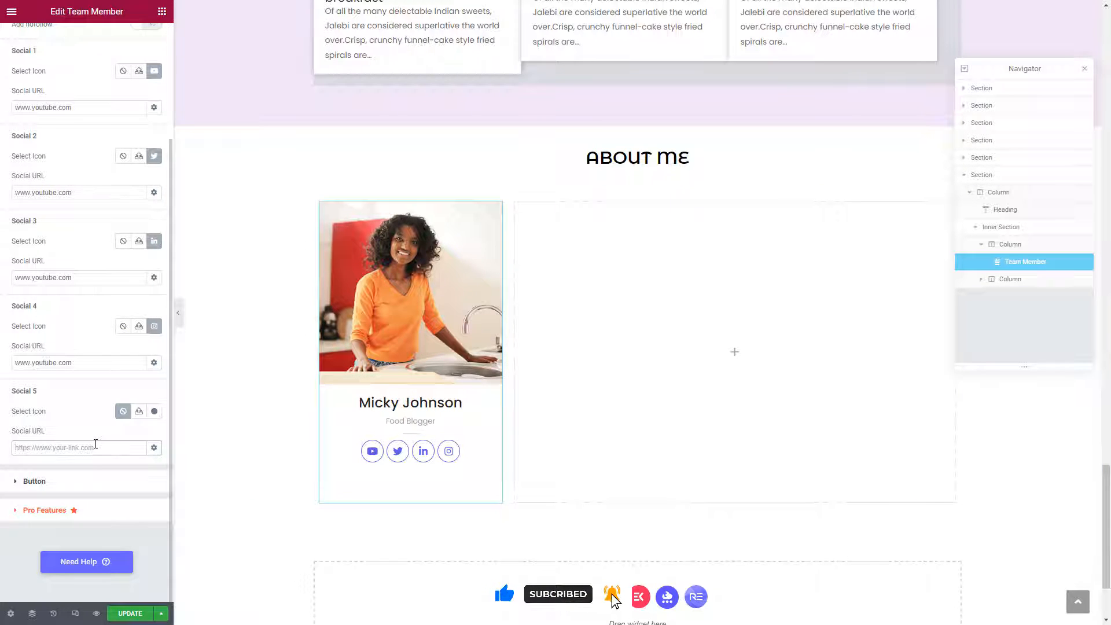
pyautogui.click(154, 411)
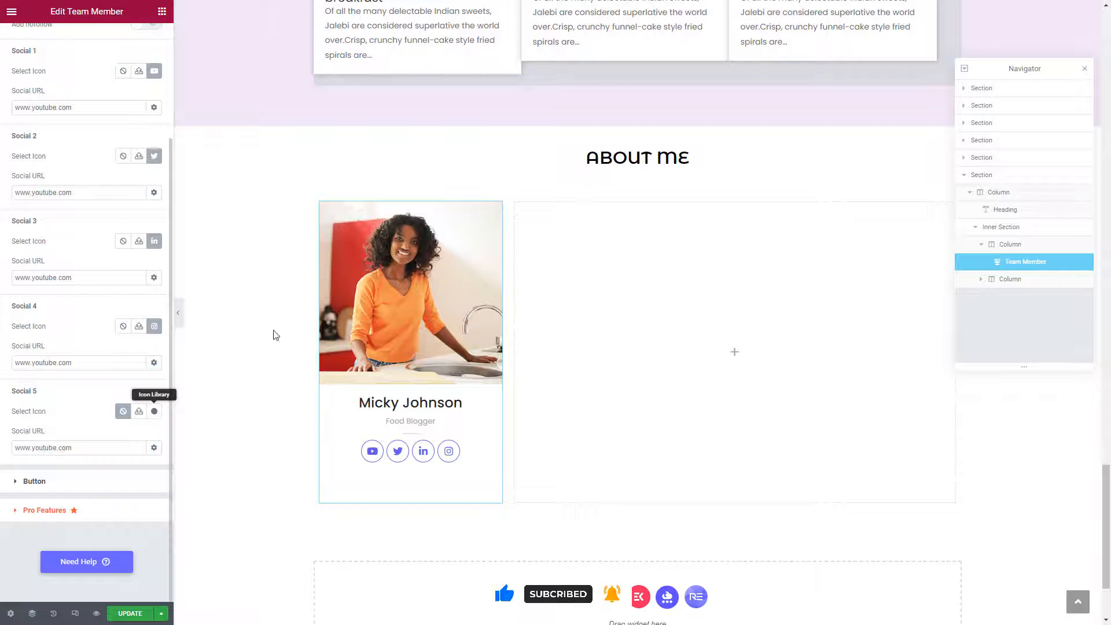
pyautogui.click(478, 141)
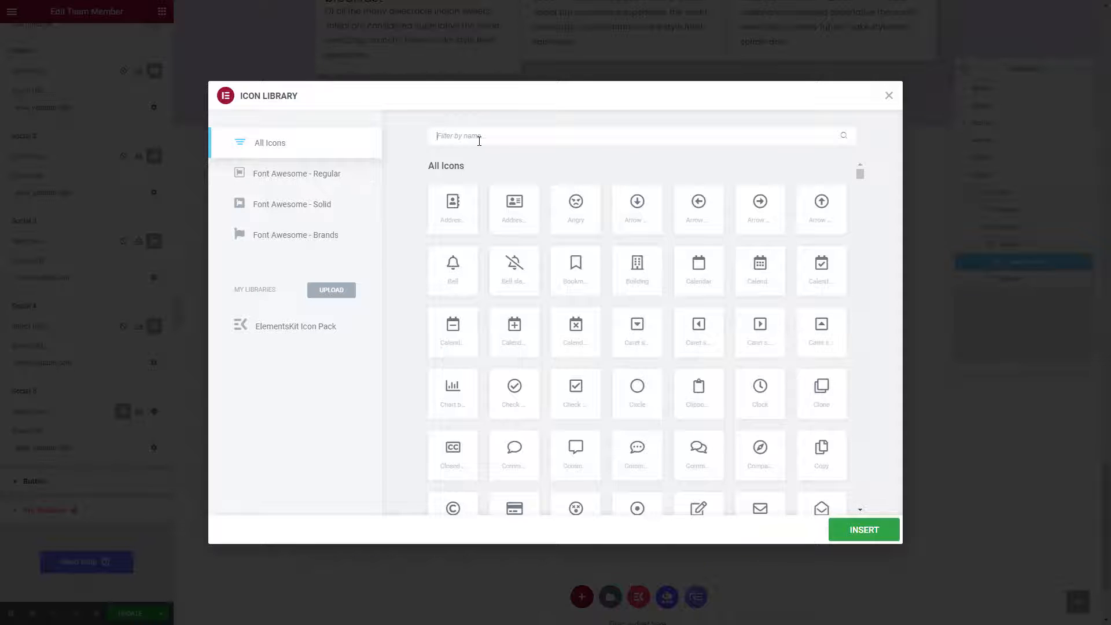
pyautogui.write('face')
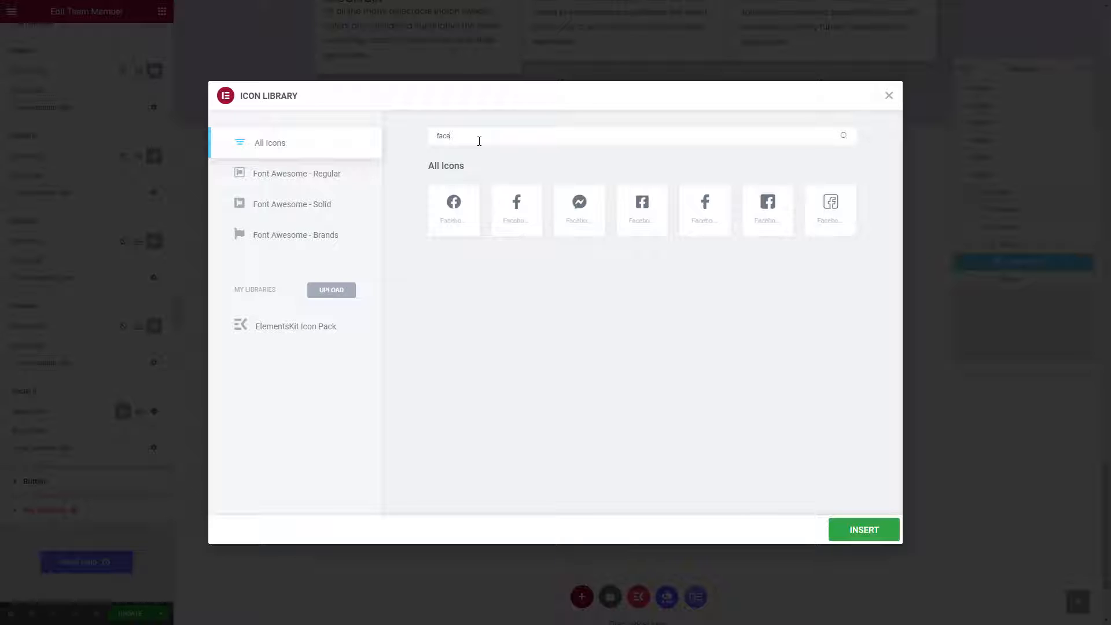
pyautogui.write('book')
pyautogui.click(453, 212)
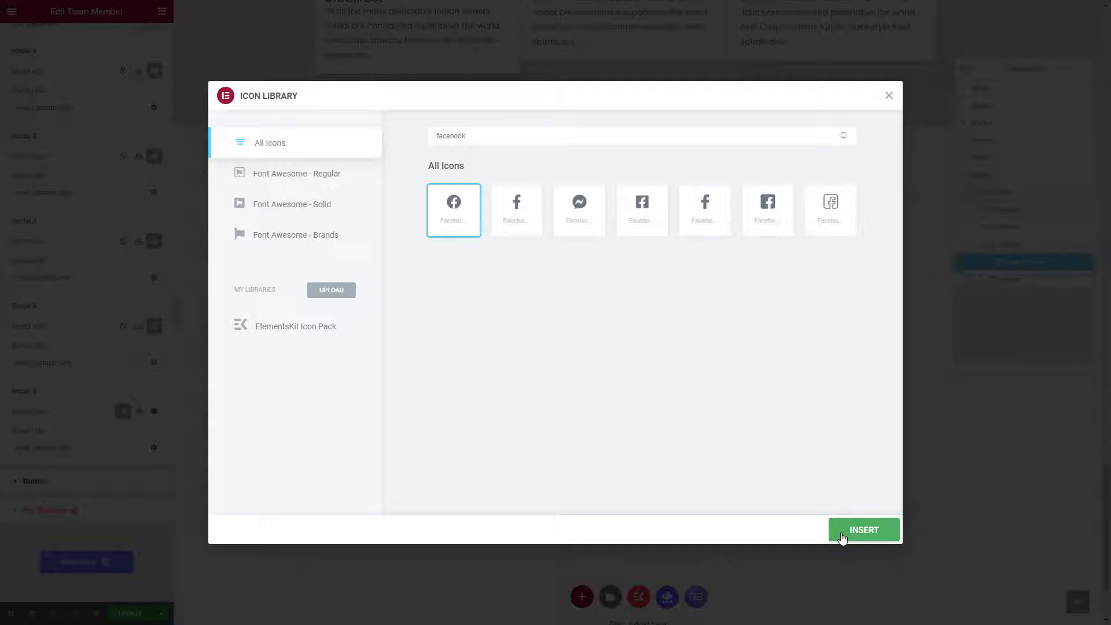
pyautogui.click(843, 531)
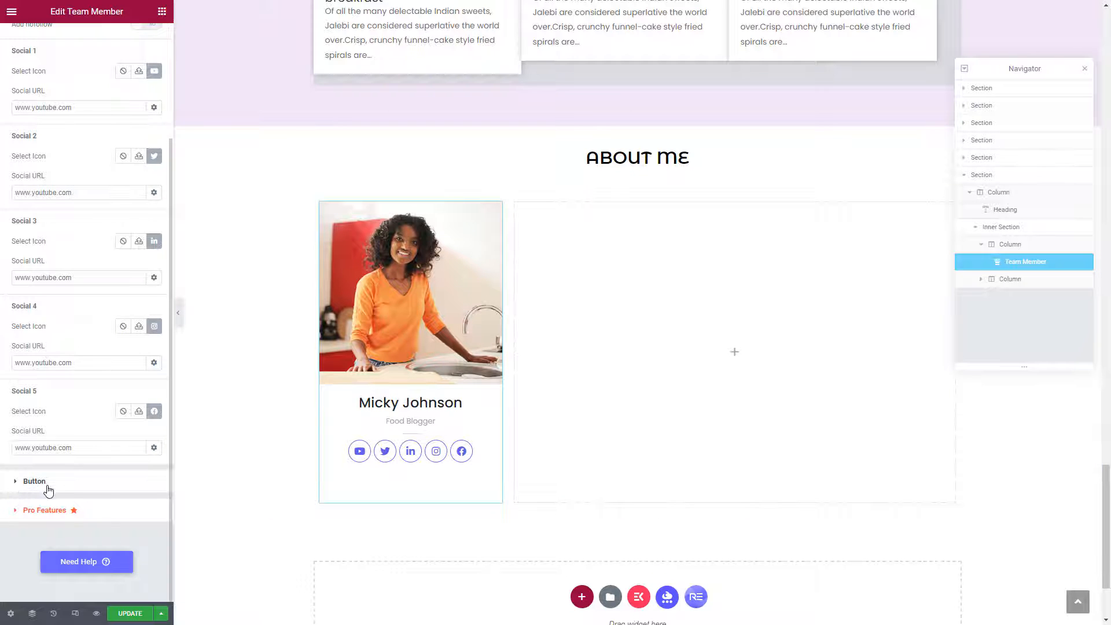
pyautogui.click(70, 487)
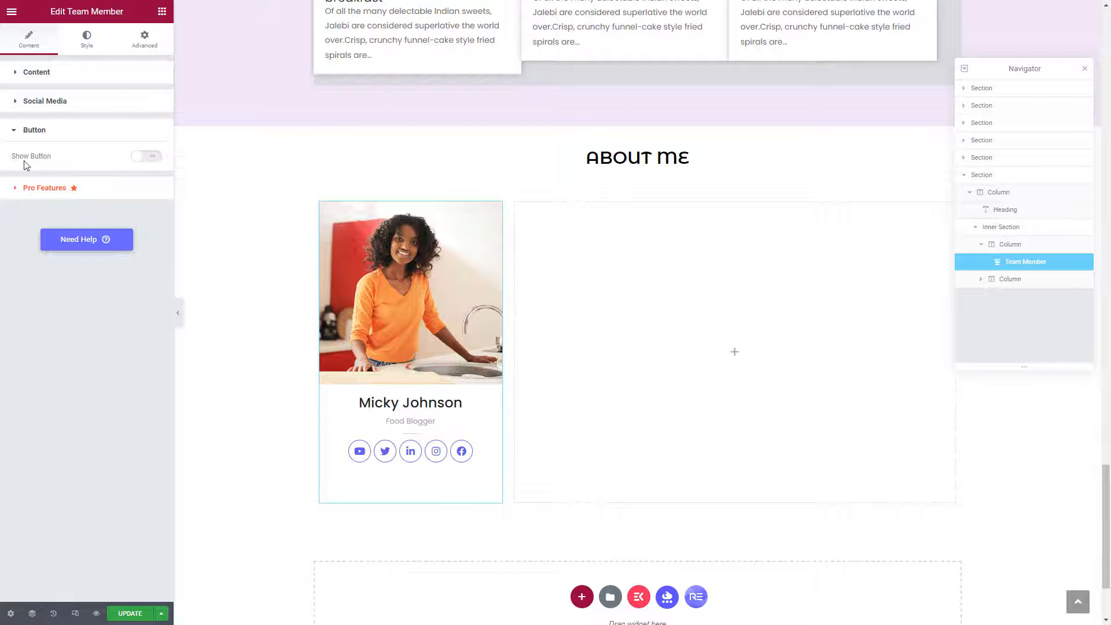
pyautogui.click(153, 157)
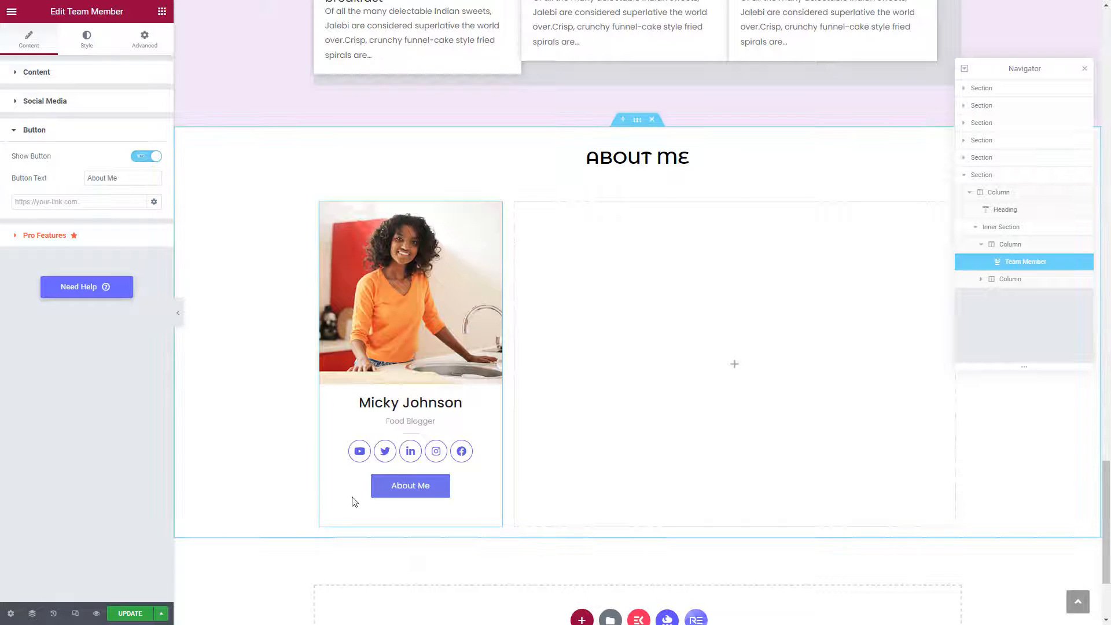
pyautogui.click(140, 177)
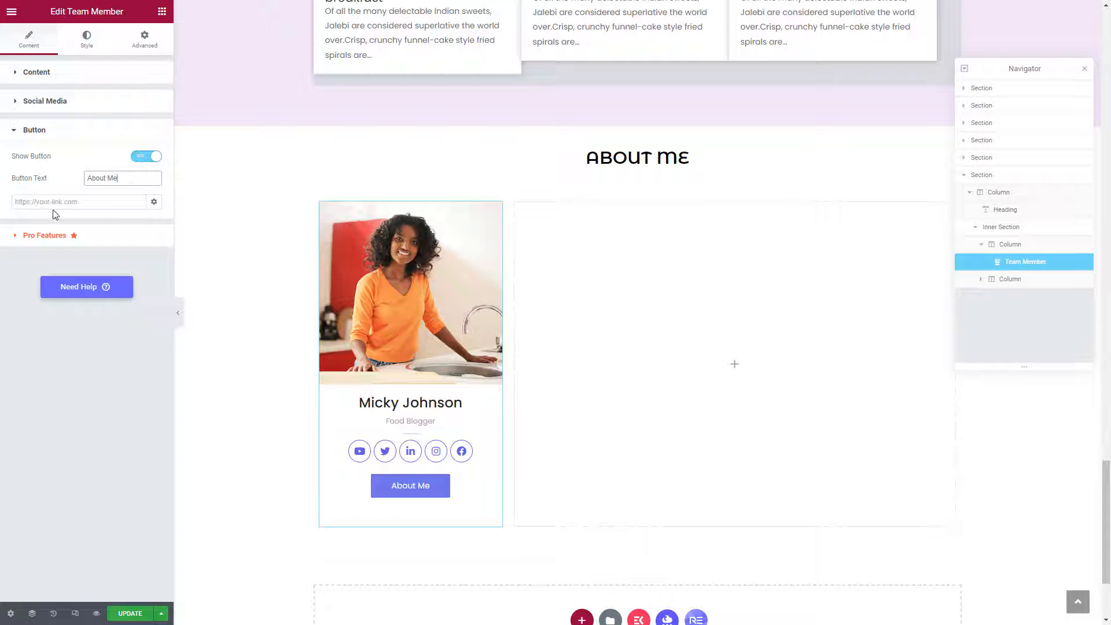
pyautogui.click(67, 202)
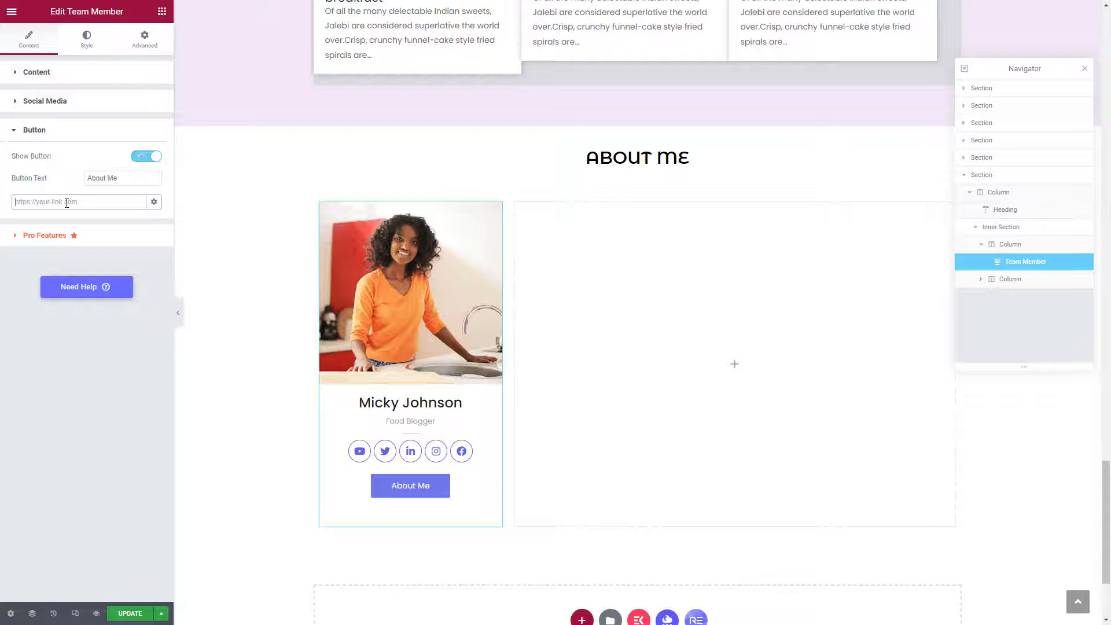
pyautogui.write('www.youtube.com')
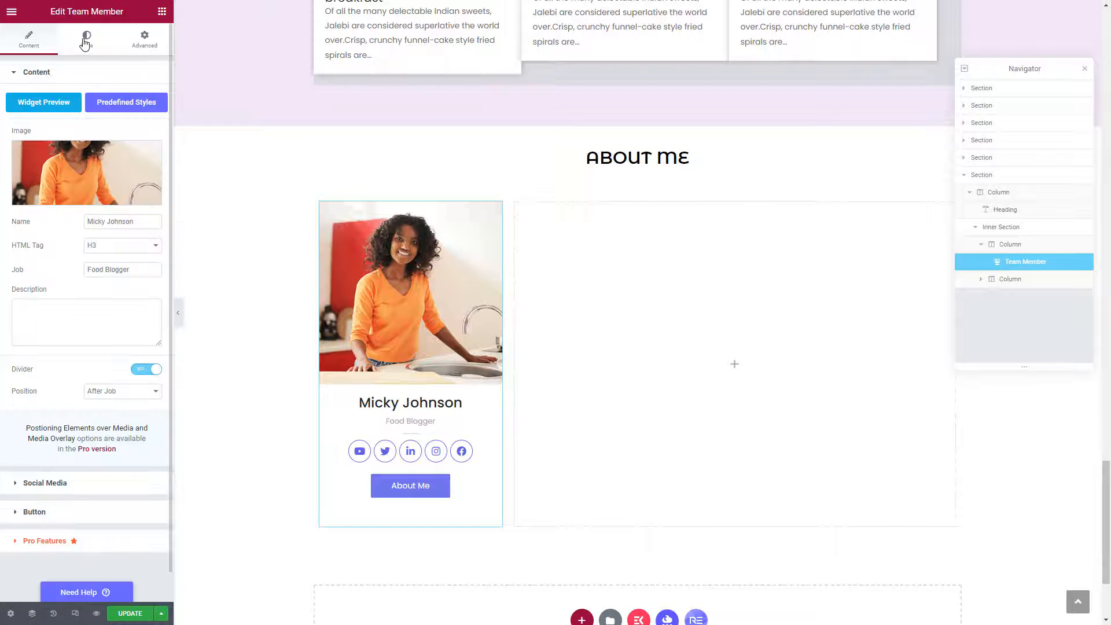
# Set the photo's image width to 50 and its border radius to 50%.
pyautogui.click(84, 44)
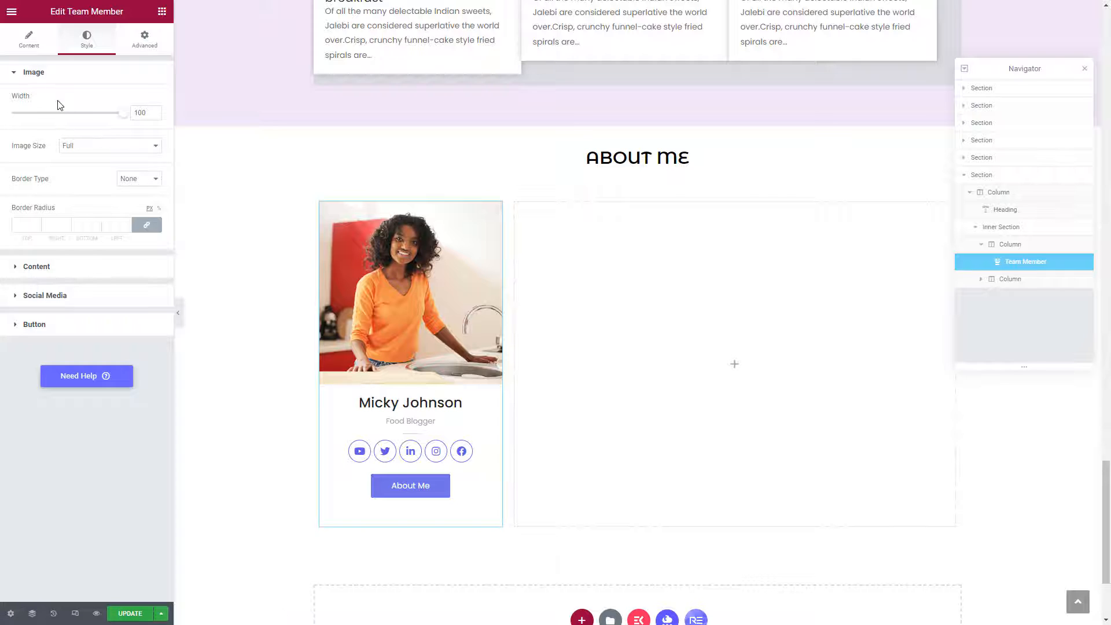
pyautogui.doubleClick(136, 114)
pyautogui.write('50')
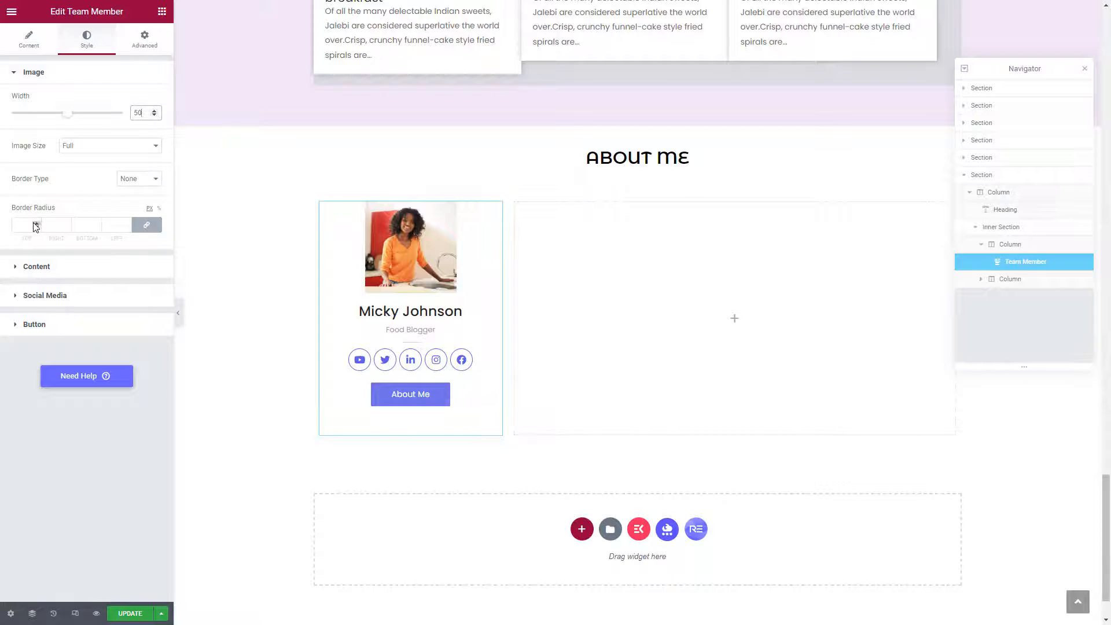
pyautogui.click(159, 210)
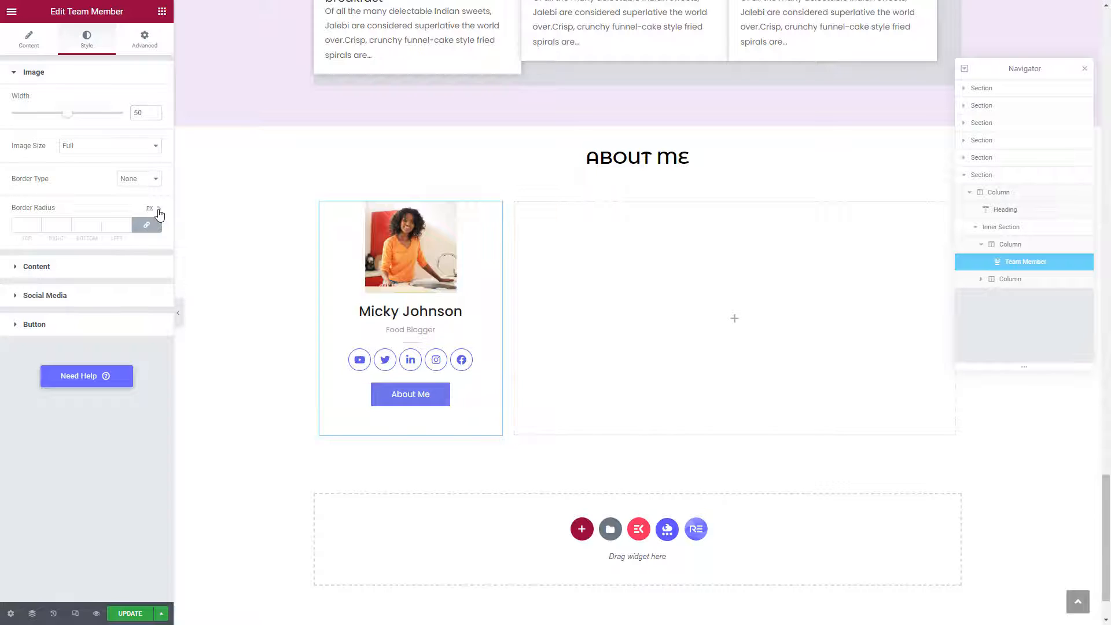
pyautogui.click(19, 225)
pyautogui.write('50')
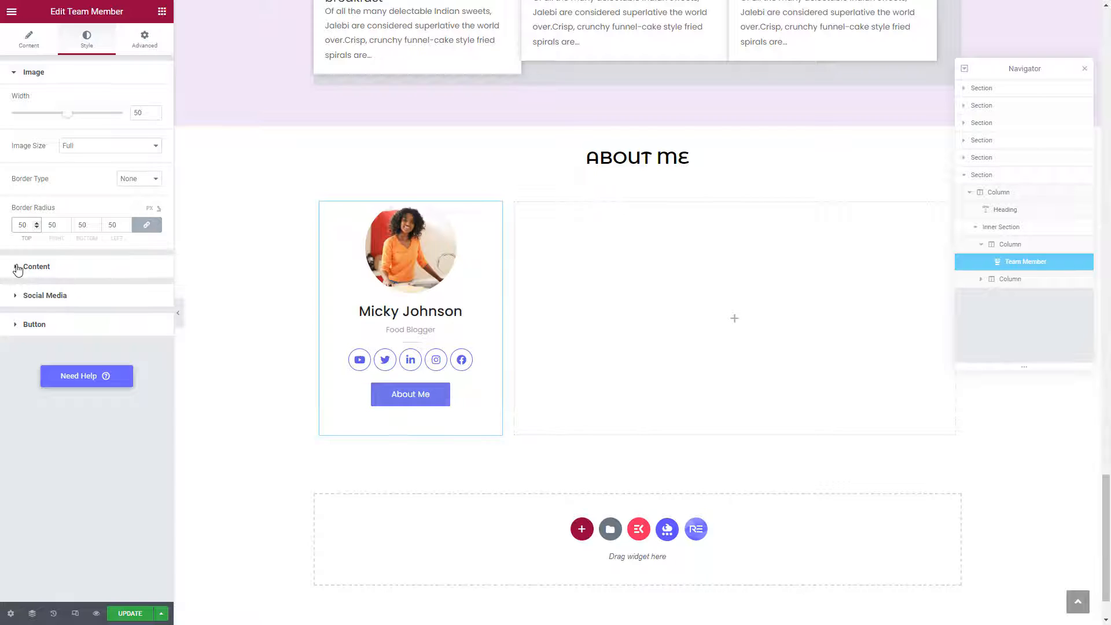
# Unlink the card's padding sides and set only the top padding to 50.
pyautogui.click(145, 50)
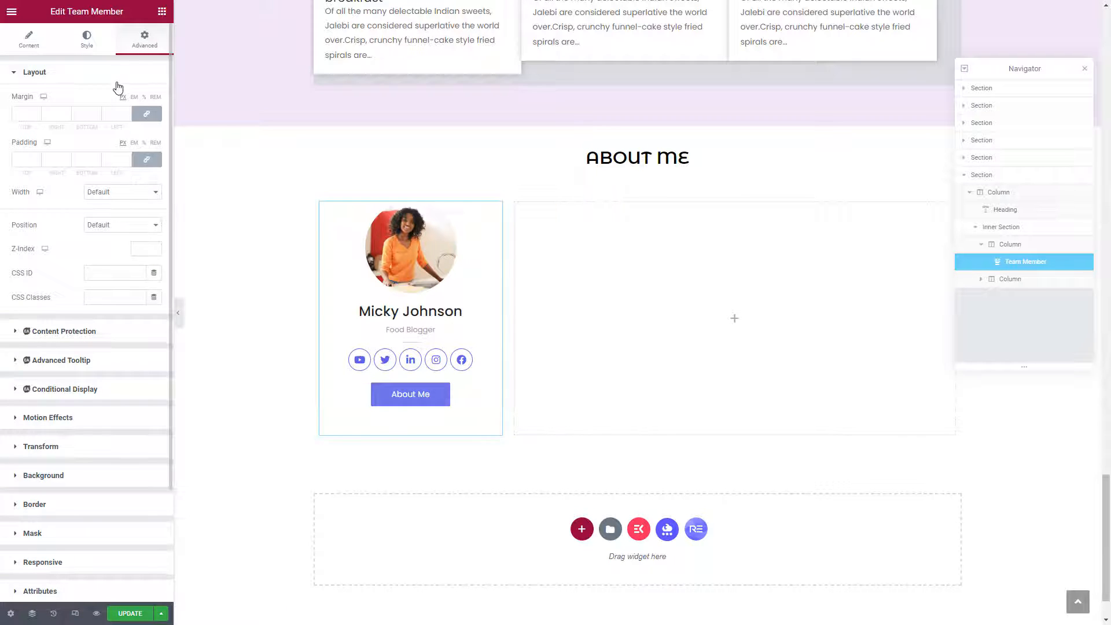
pyautogui.click(147, 165)
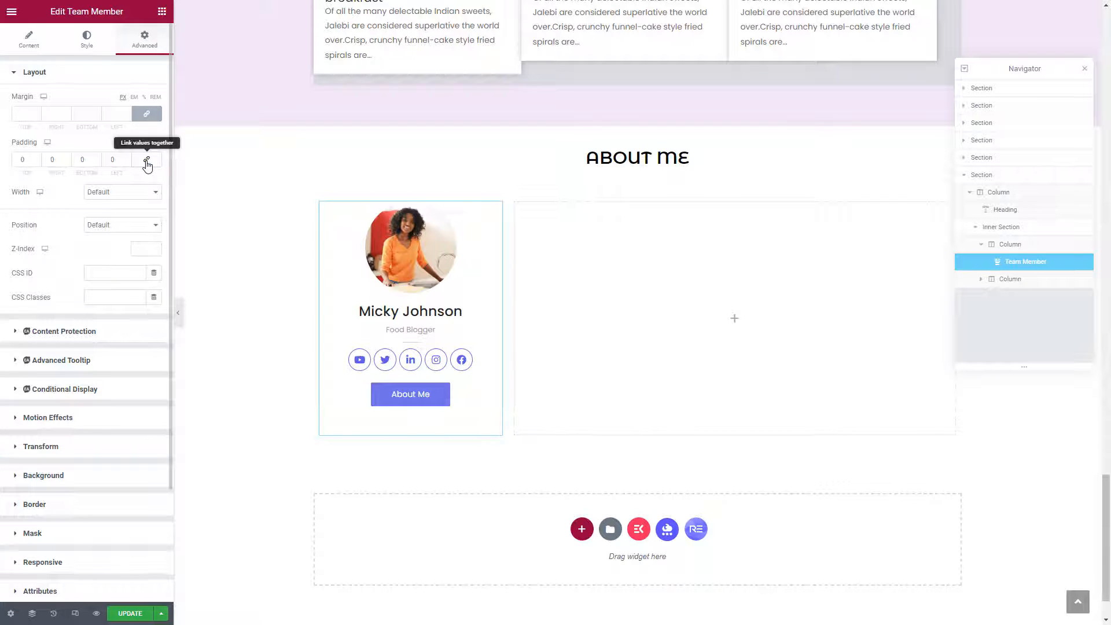
pyautogui.click(23, 160)
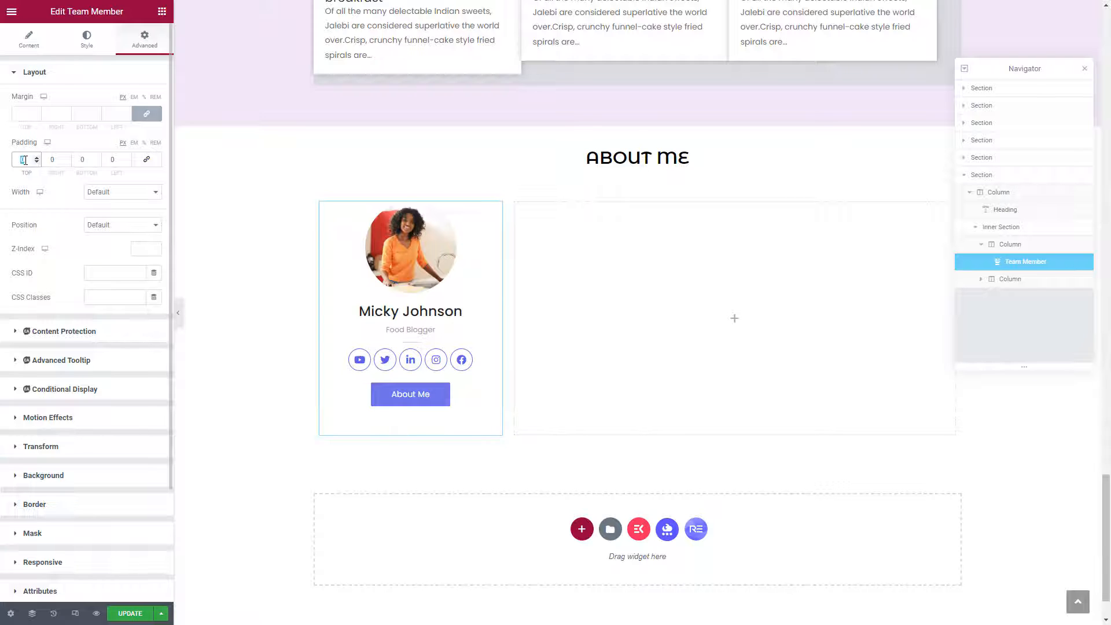
pyautogui.write('50')
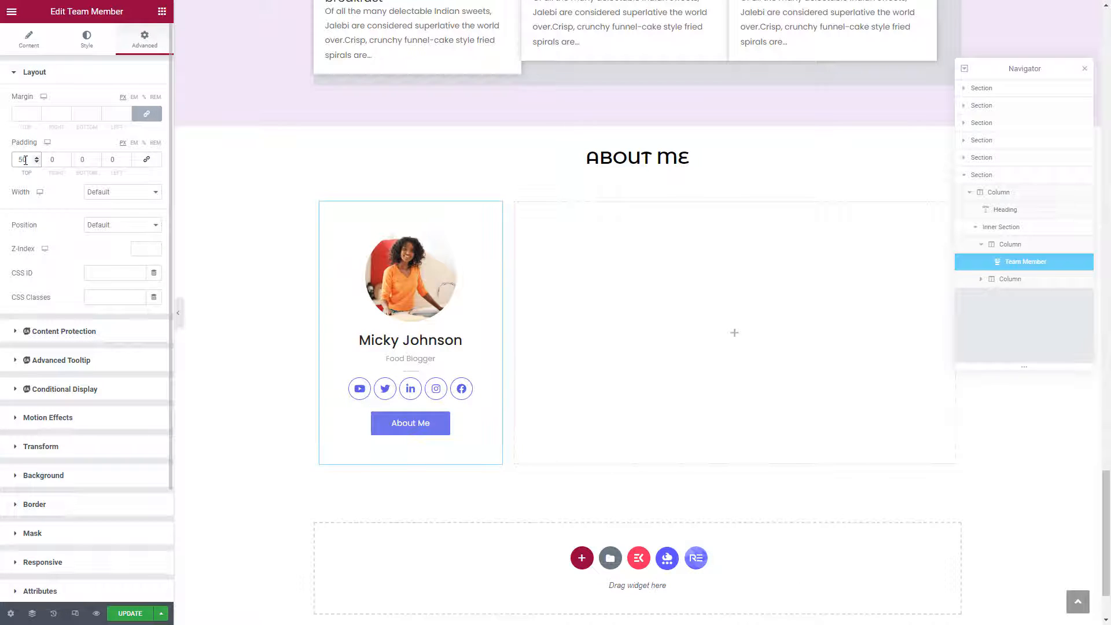
pyautogui.scroll(-2, 15, 228)
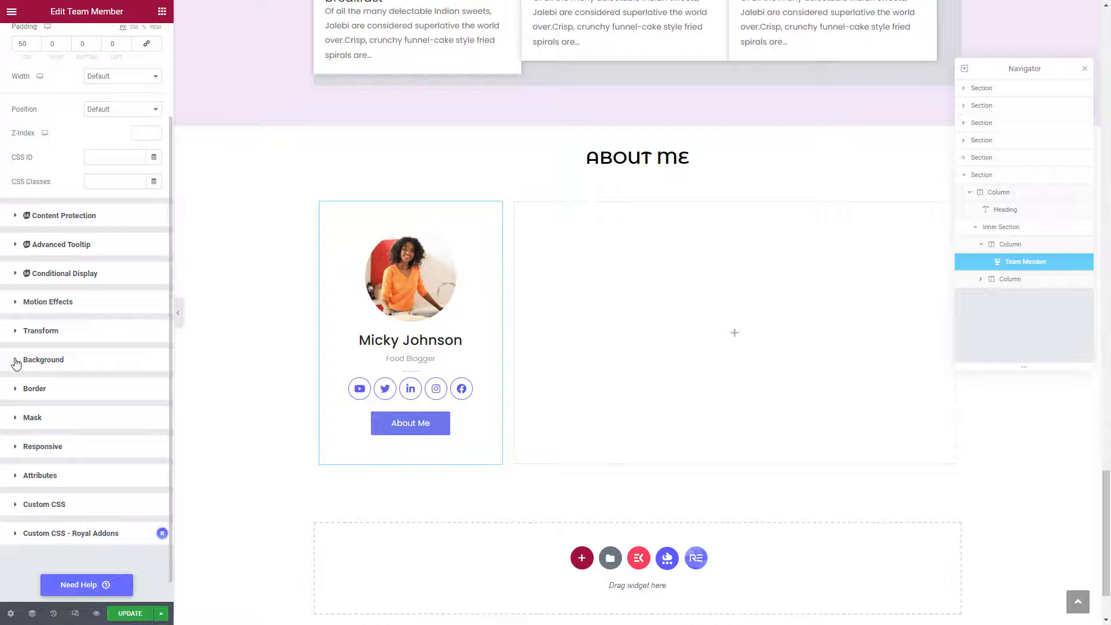
# Switch the card background to a gradient whose first colour is light pink #F4A9F4.
pyautogui.click(16, 363)
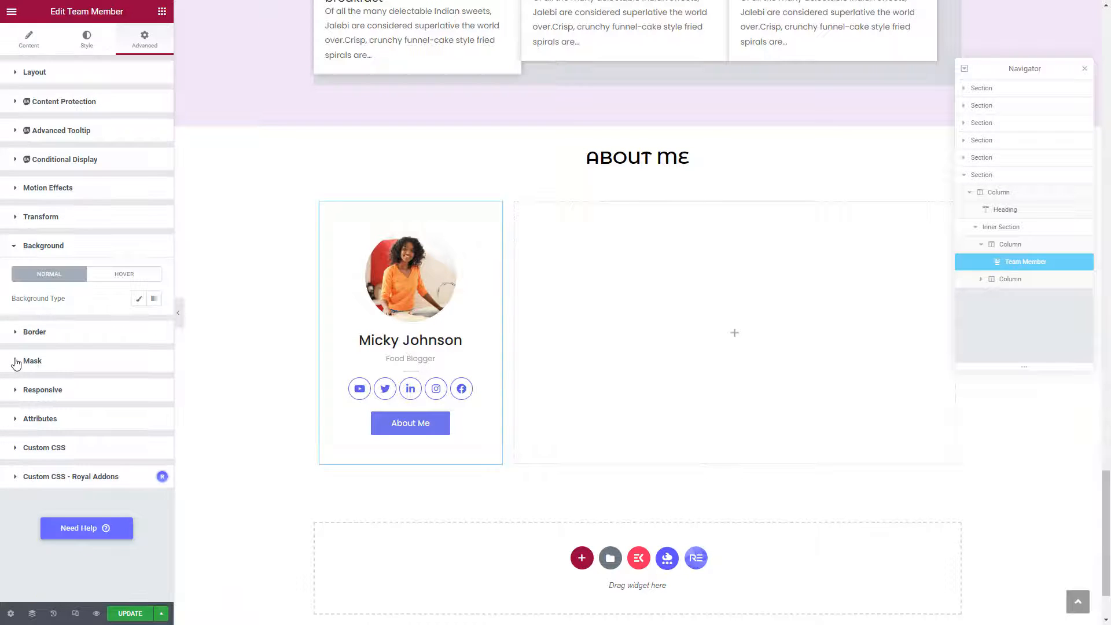
pyautogui.click(154, 299)
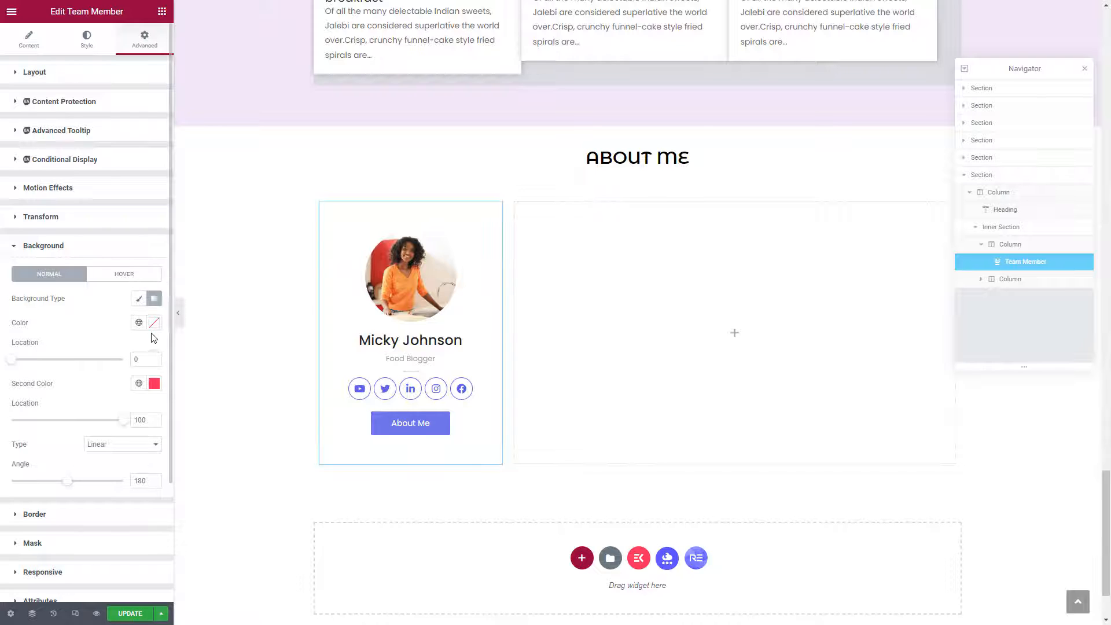
pyautogui.click(154, 324)
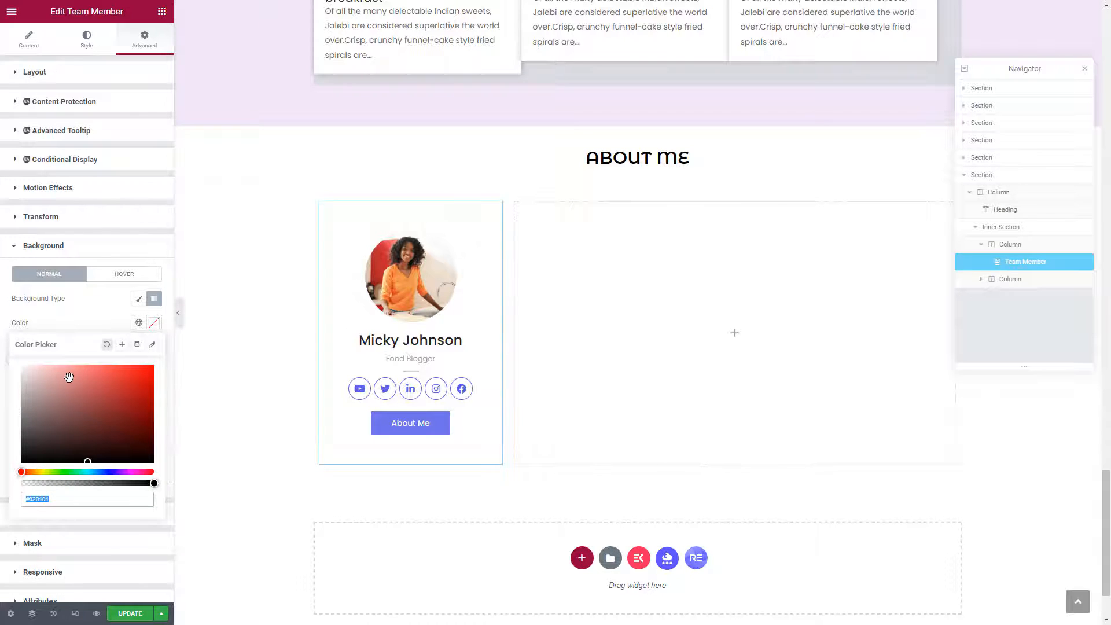
pyautogui.click(67, 378)
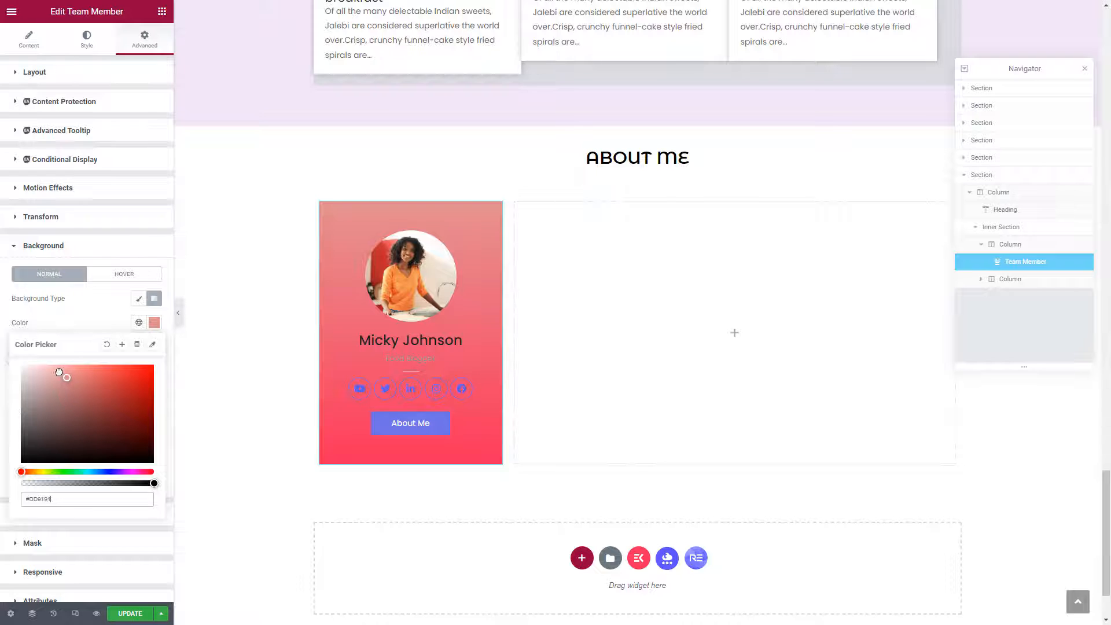
pyautogui.click(60, 371)
pyautogui.moveTo(60, 371); pyautogui.dragTo(77, 366)
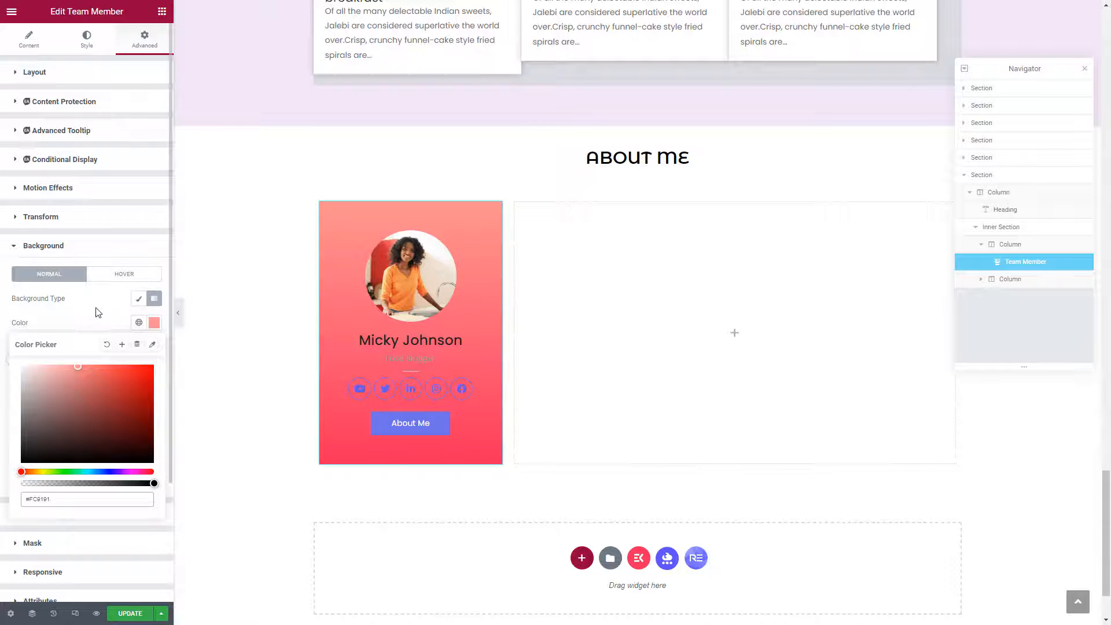
pyautogui.click(61, 372)
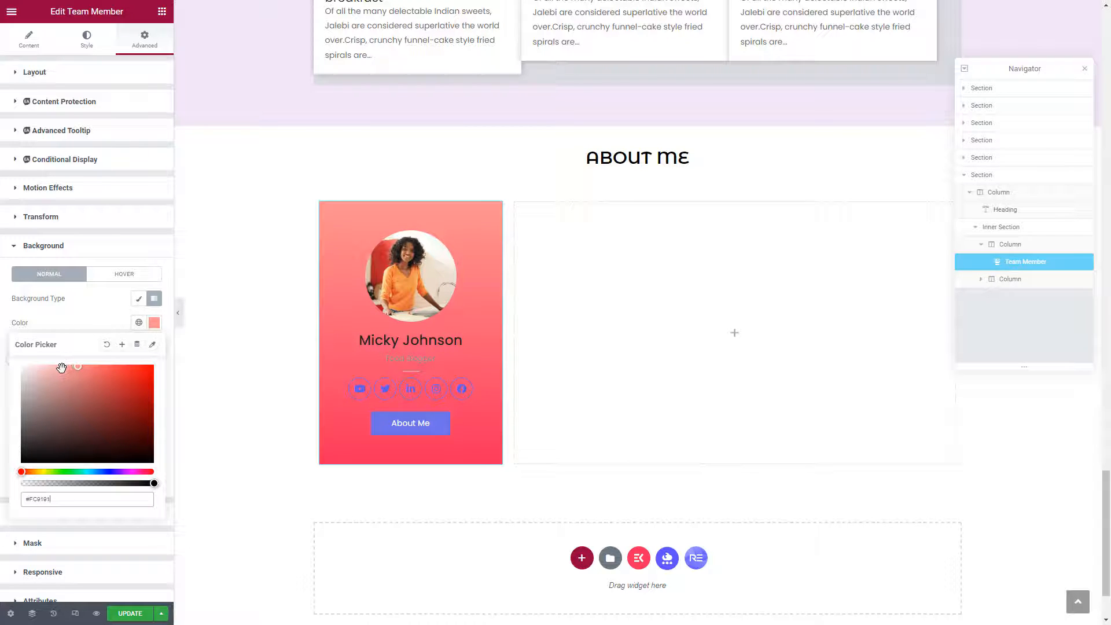
pyautogui.click(132, 472)
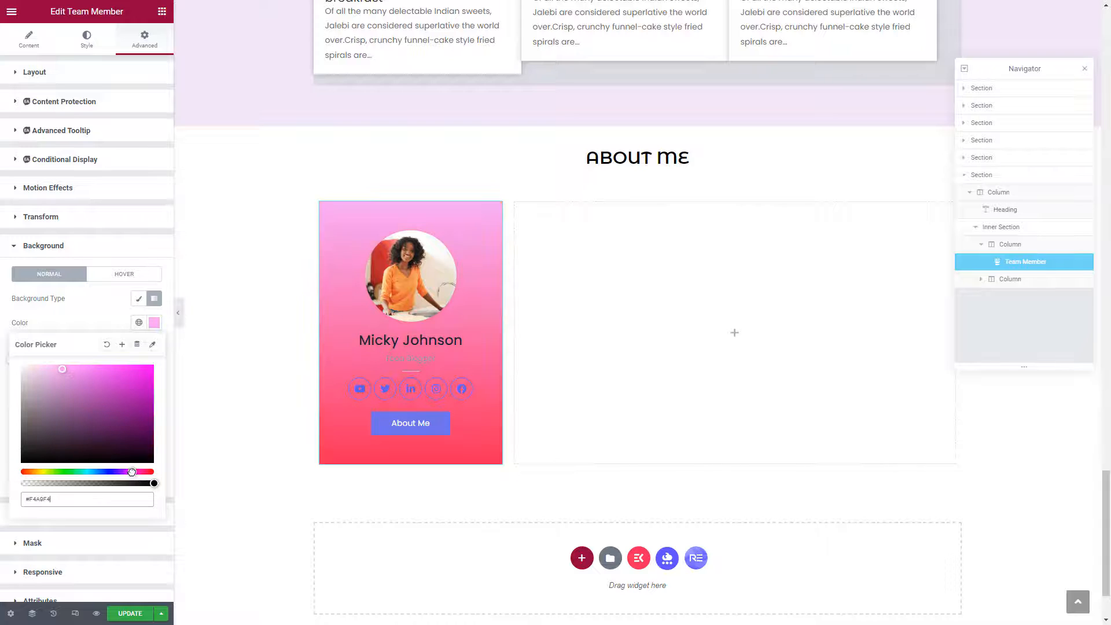
pyautogui.click(101, 324)
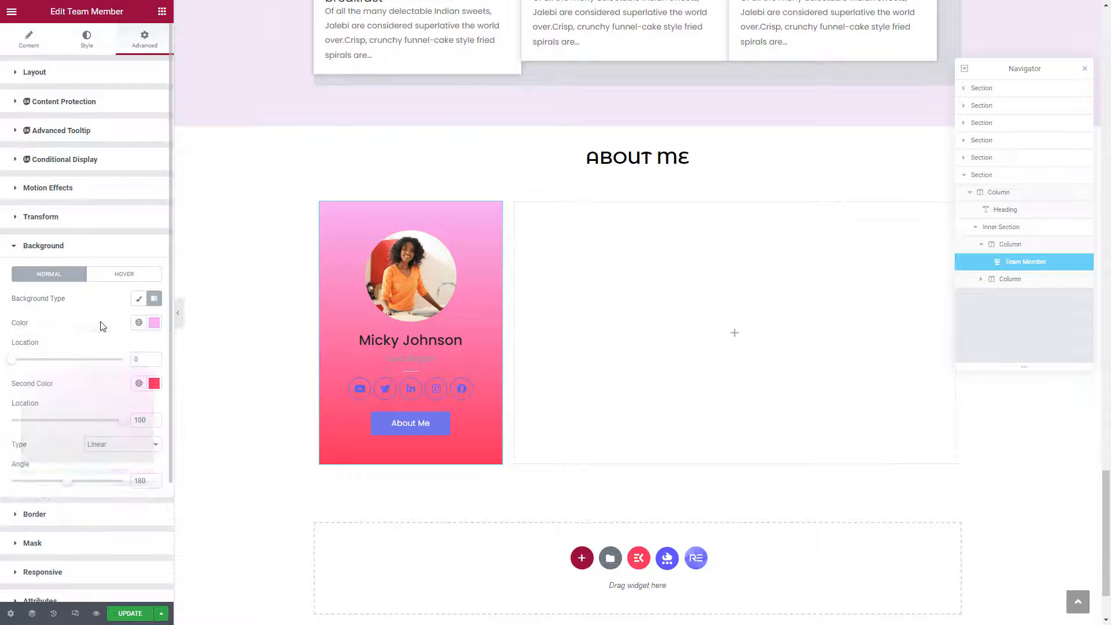
# Set the gradient's second colour to purple #8E50E7.
pyautogui.click(154, 383)
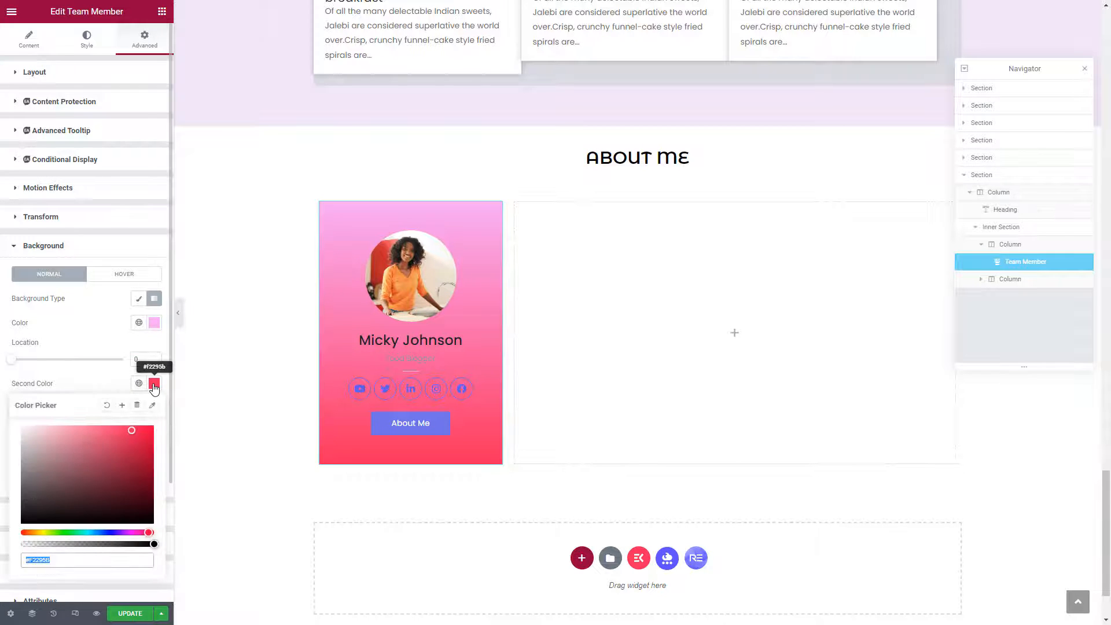
pyautogui.click(101, 532)
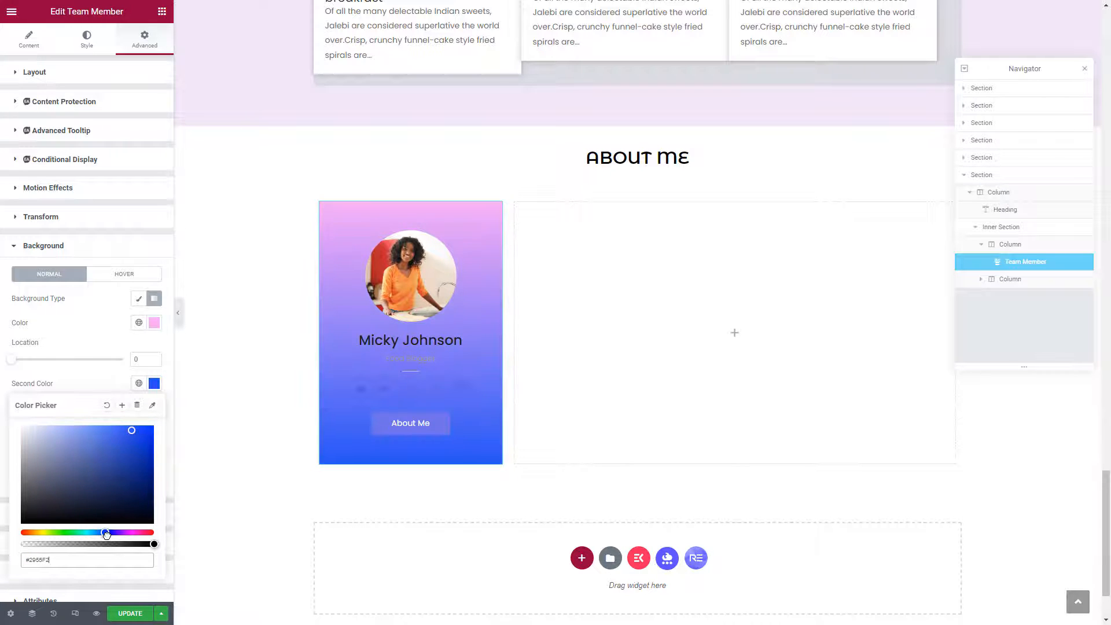
pyautogui.click(99, 533)
pyautogui.click(127, 532)
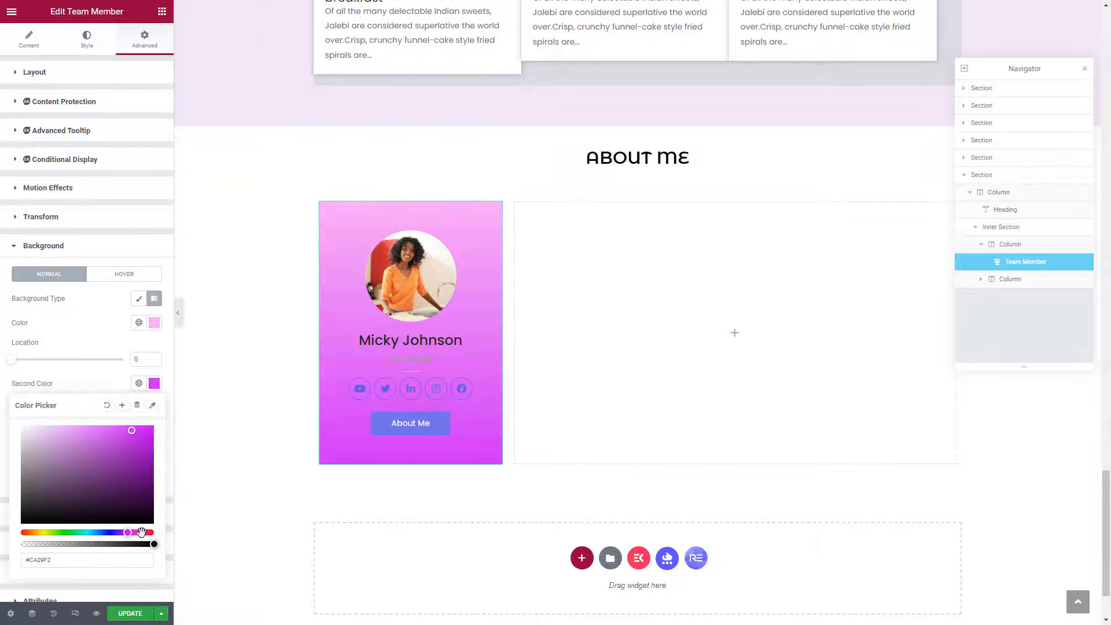
pyautogui.click(143, 532)
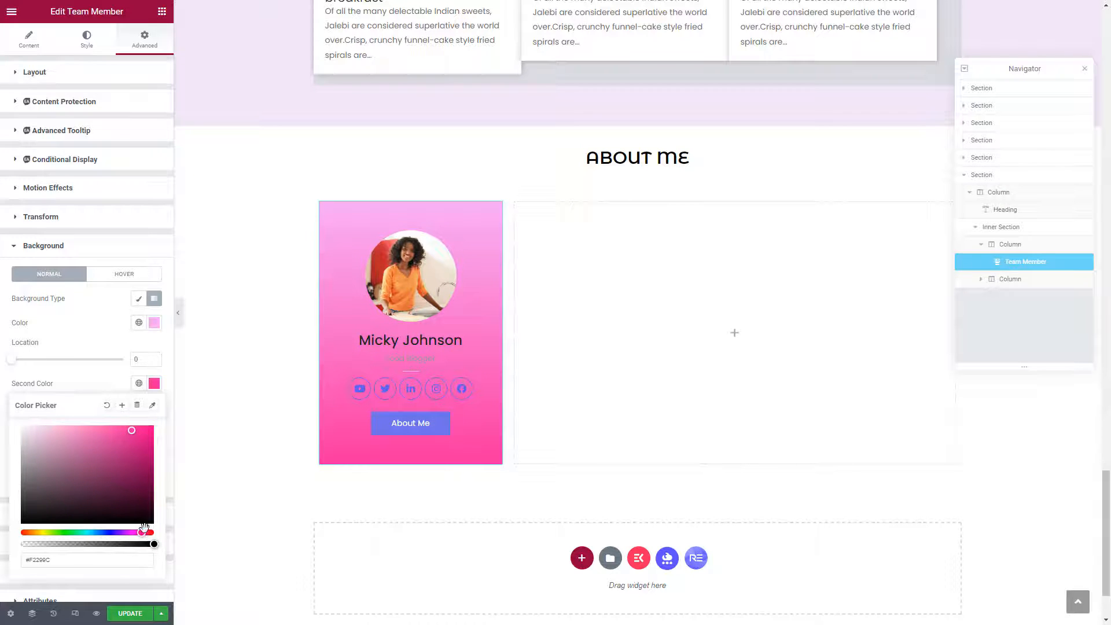
pyautogui.click(99, 434)
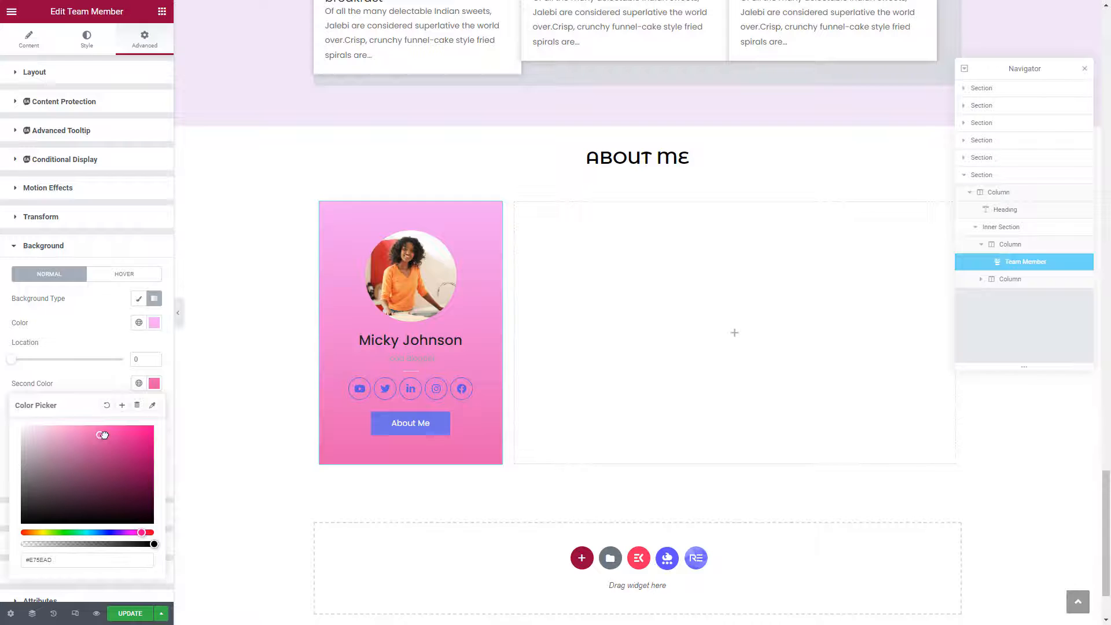
pyautogui.click(108, 435)
pyautogui.click(151, 533)
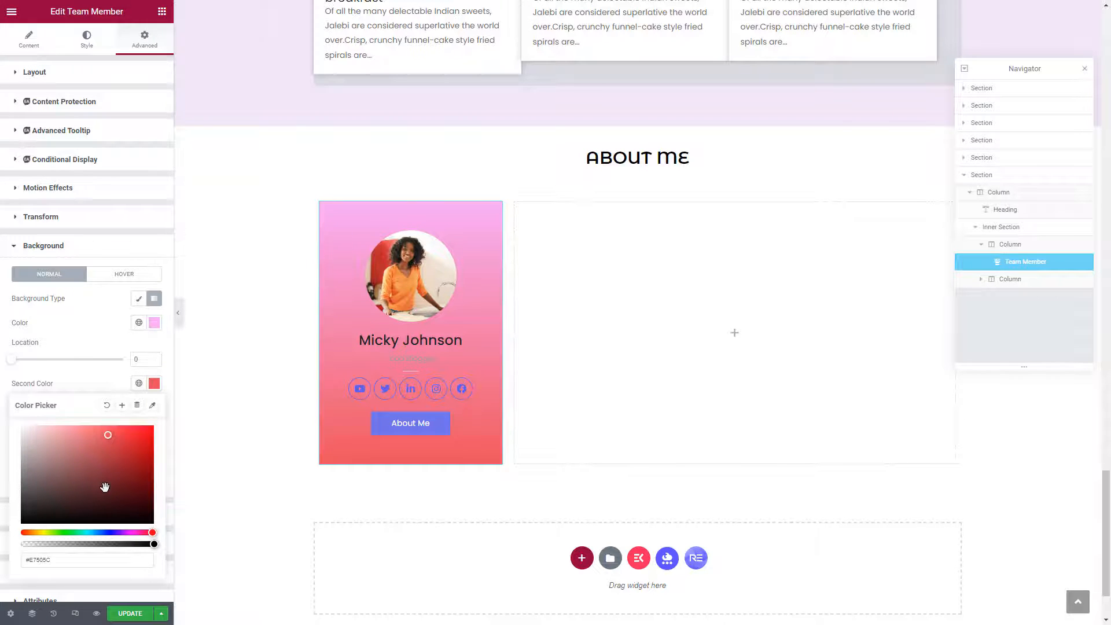
pyautogui.moveTo(111, 532); pyautogui.dragTo(119, 533)
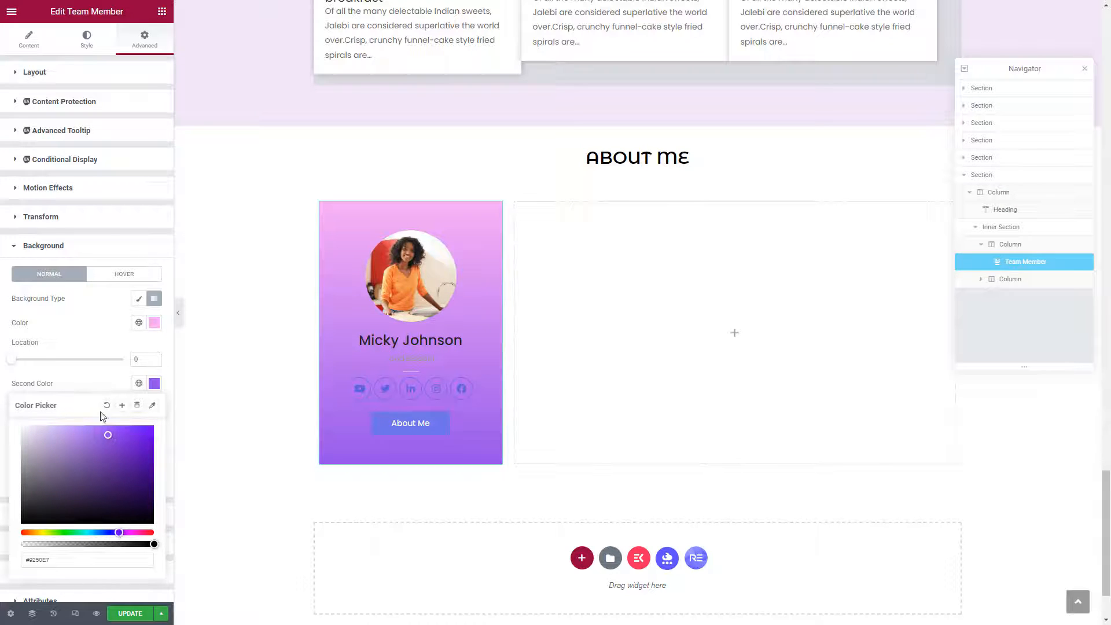
pyautogui.click(86, 343)
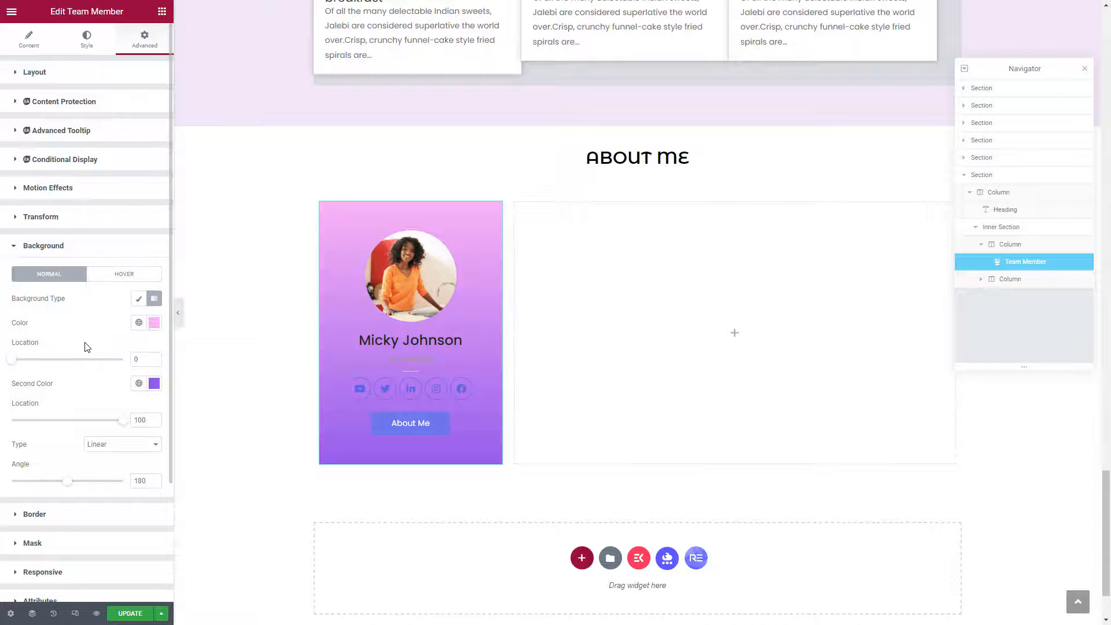
pyautogui.scroll(-1, 87, 347)
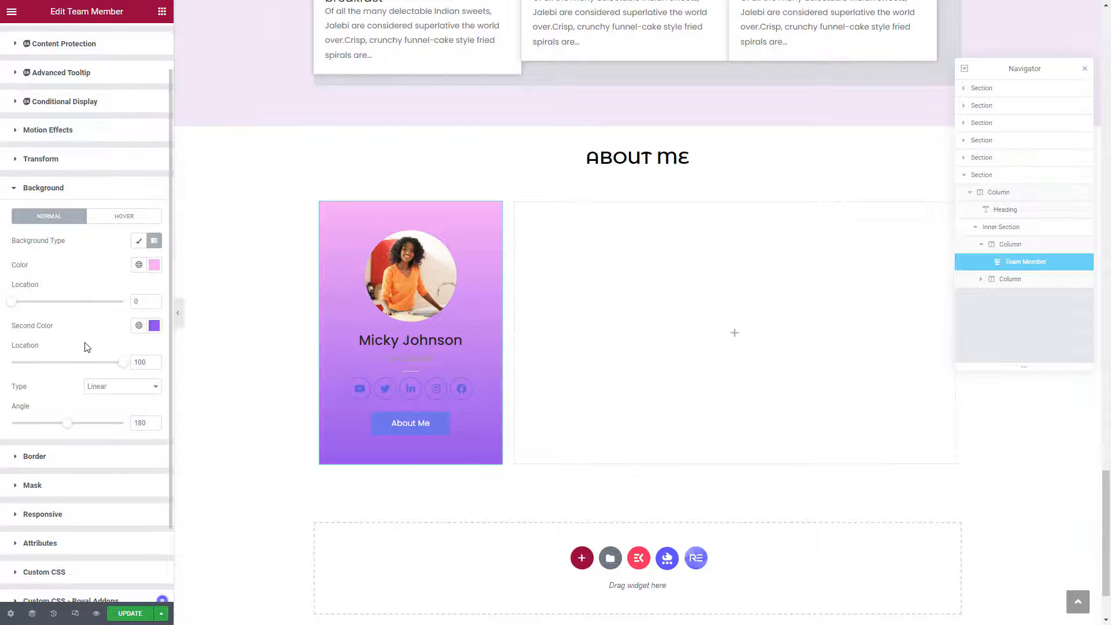
# Give the card a solid 1 px white (#FFFFFF) border.
pyautogui.click(18, 456)
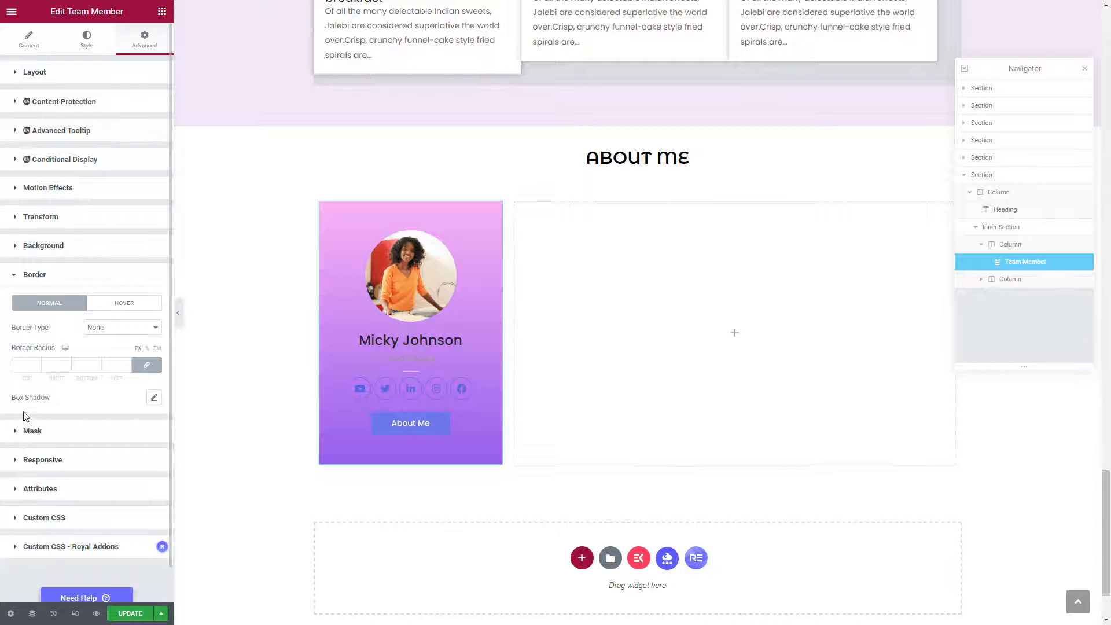
pyautogui.click(107, 329)
pyautogui.click(111, 348)
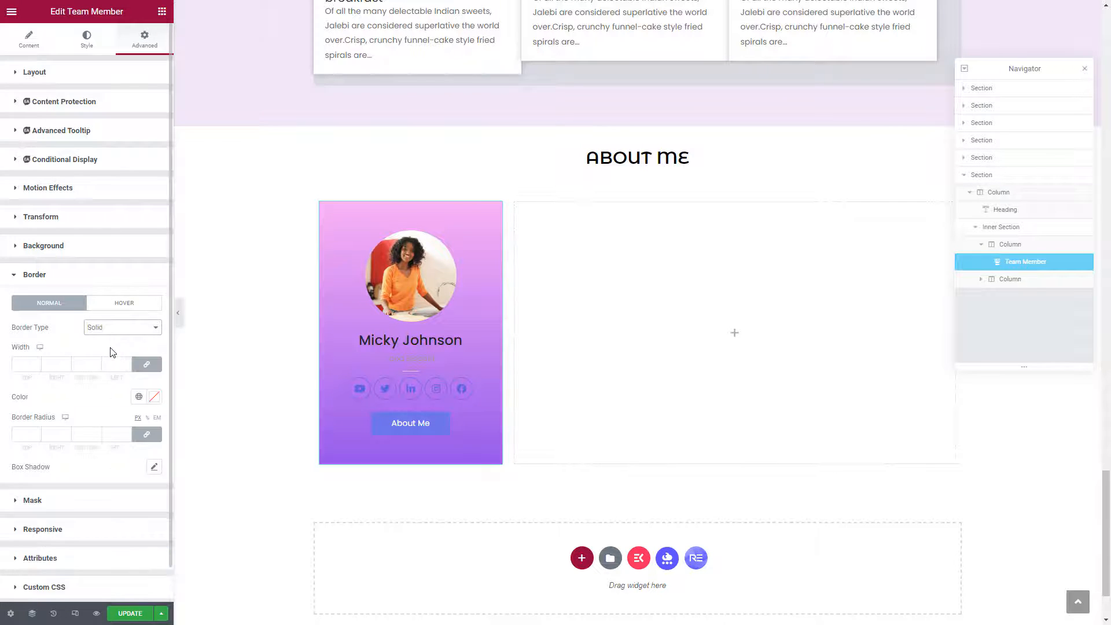
pyautogui.click(26, 367)
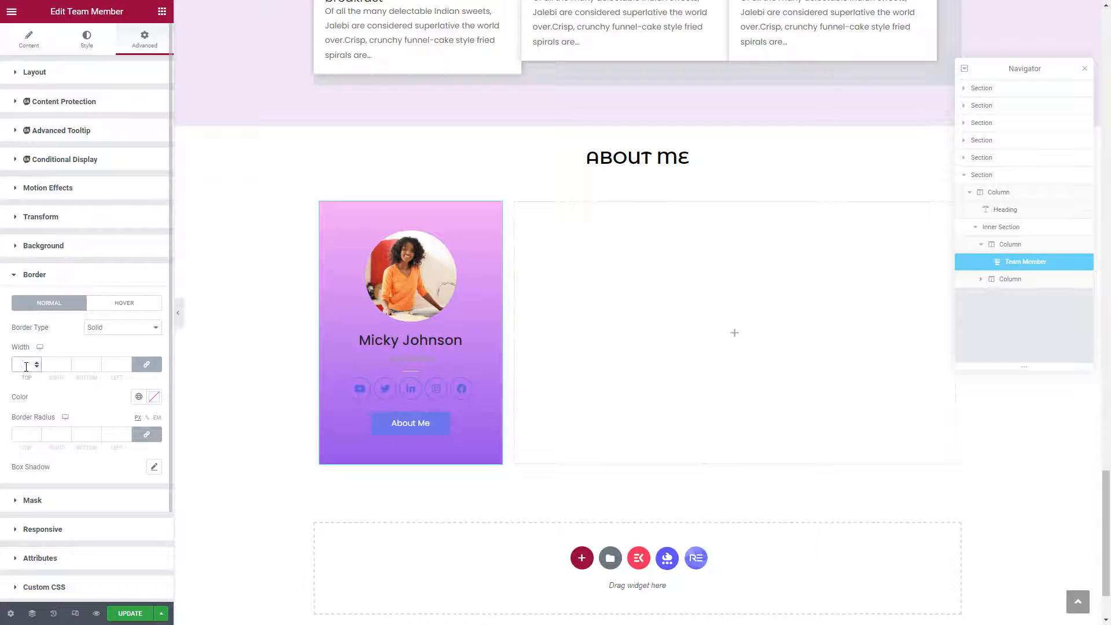
pyautogui.write('1')
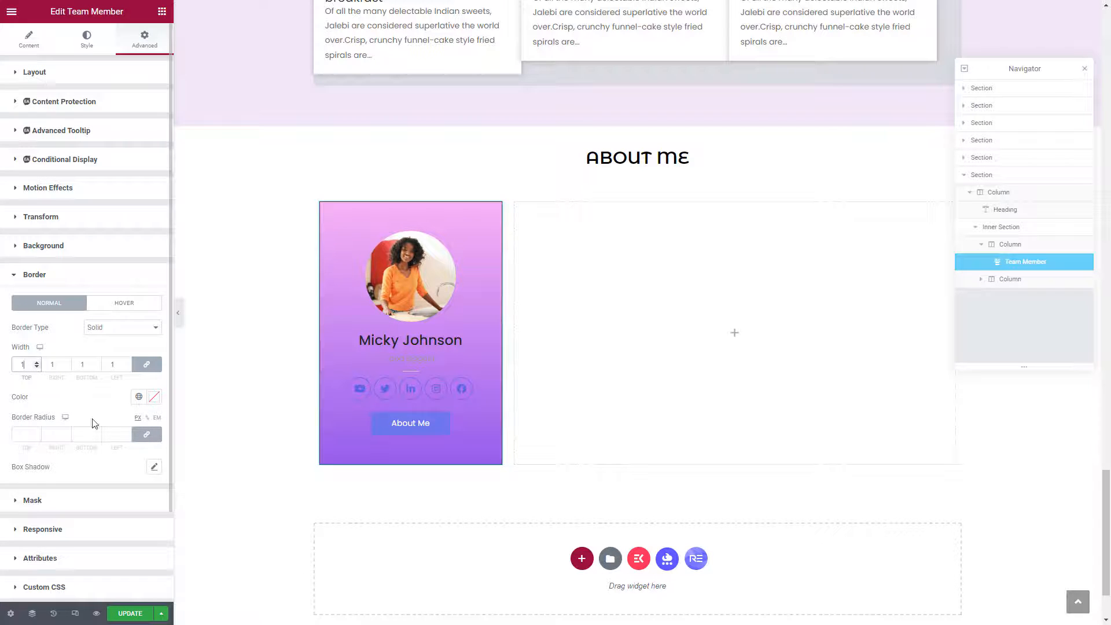
pyautogui.click(154, 397)
pyautogui.click(21, 439)
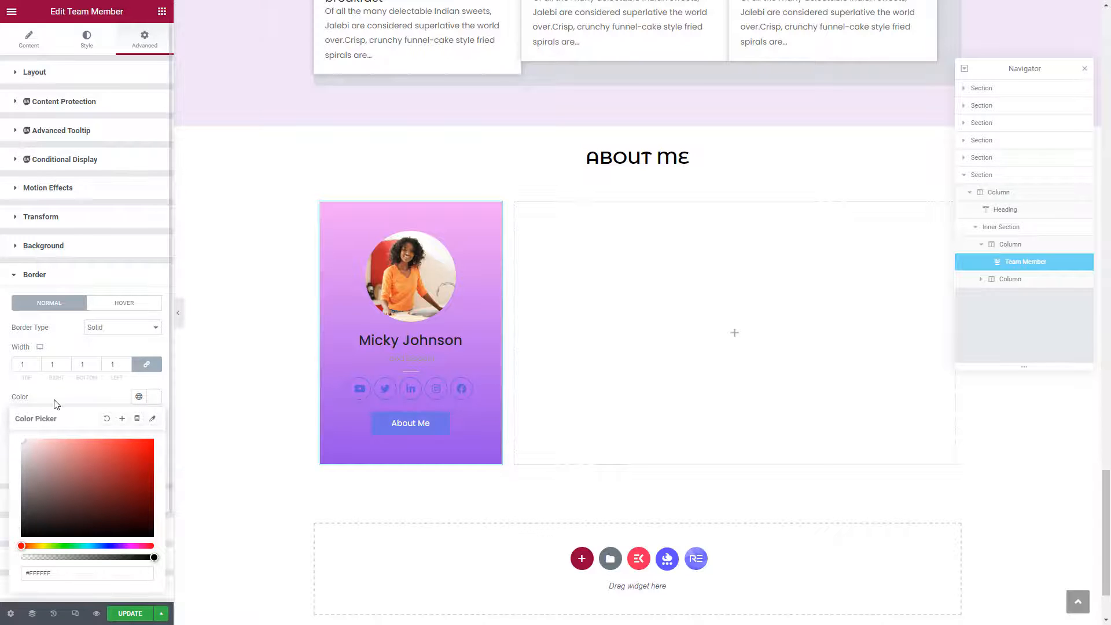
pyautogui.click(56, 404)
# Round all the card's corners to a border radius of 20.
pyautogui.click(28, 438)
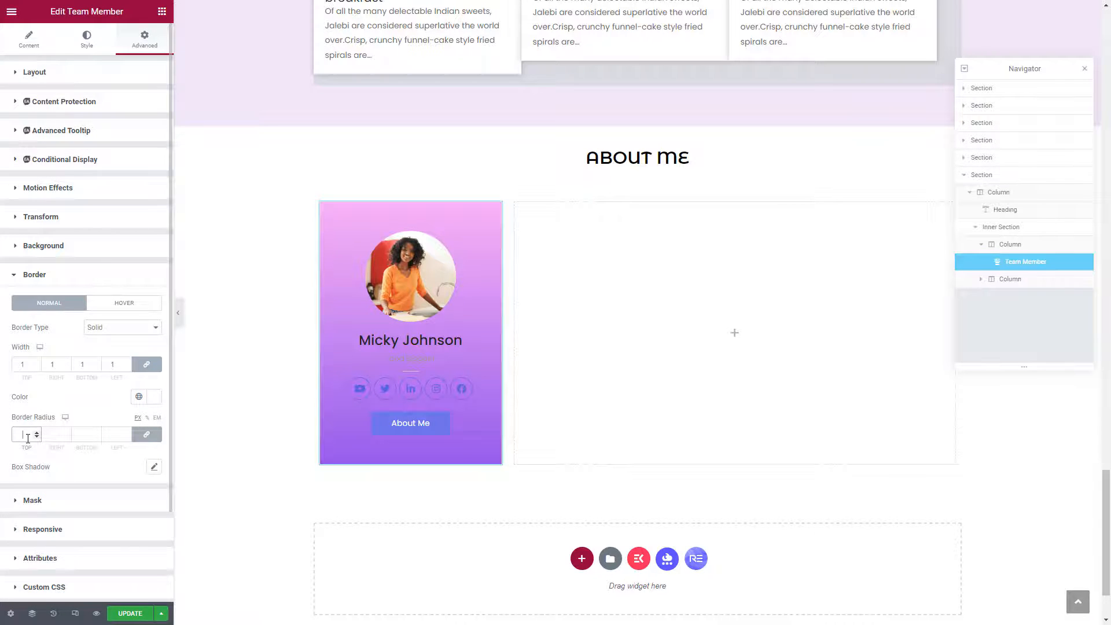
pyautogui.write('20')
pyautogui.scroll(-1, 100, 407)
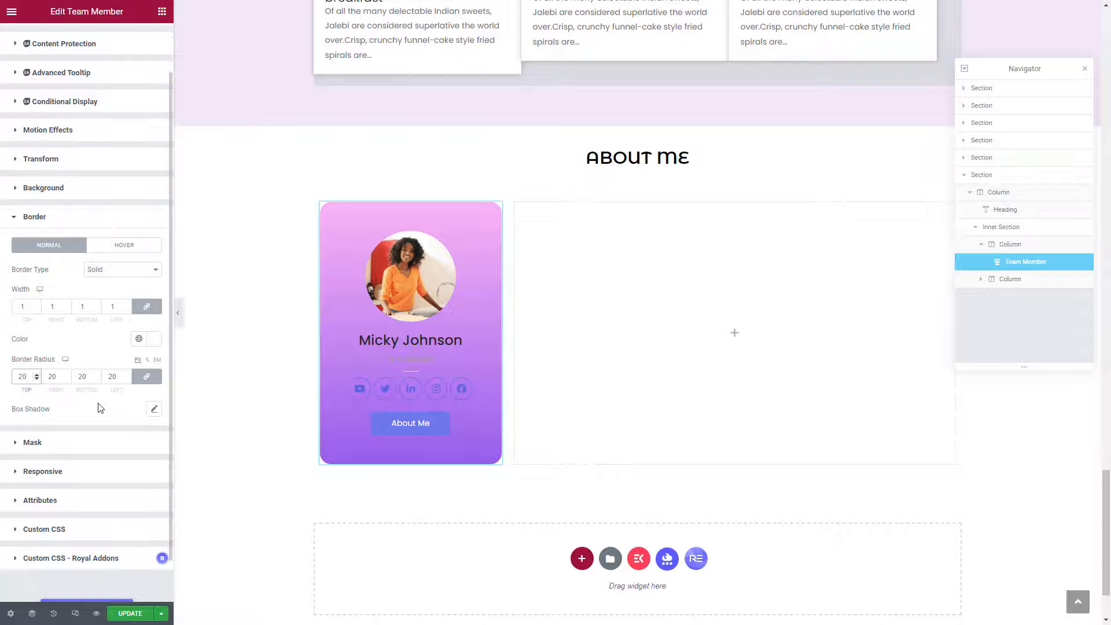
pyautogui.scroll(1, 100, 407)
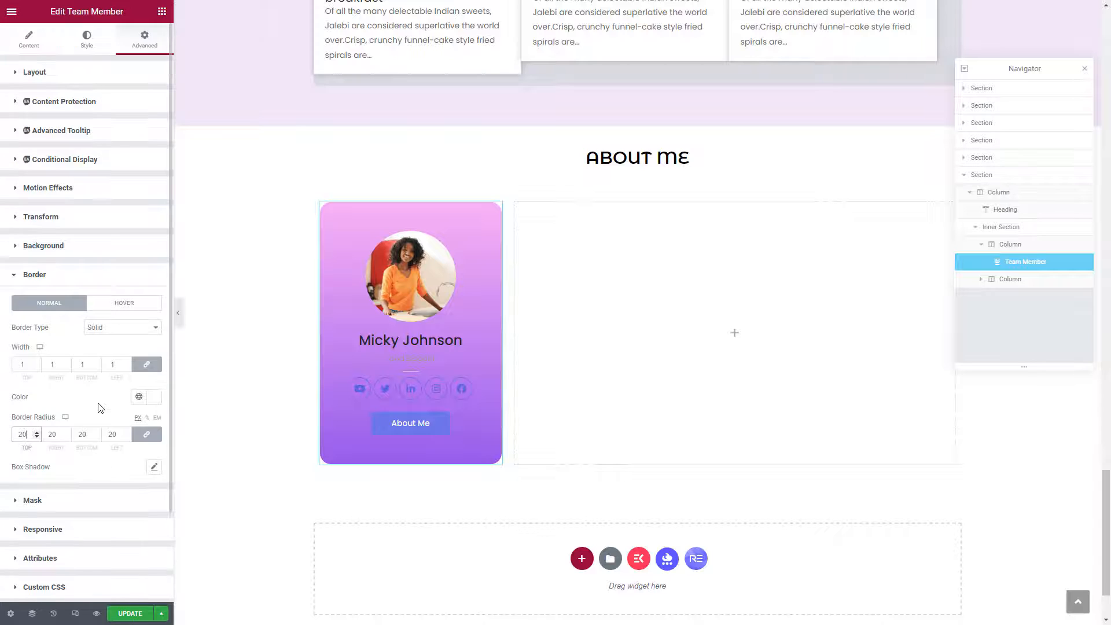
# In the Style tab's Content section, make the member name white (#FFFFFF).
pyautogui.click(84, 45)
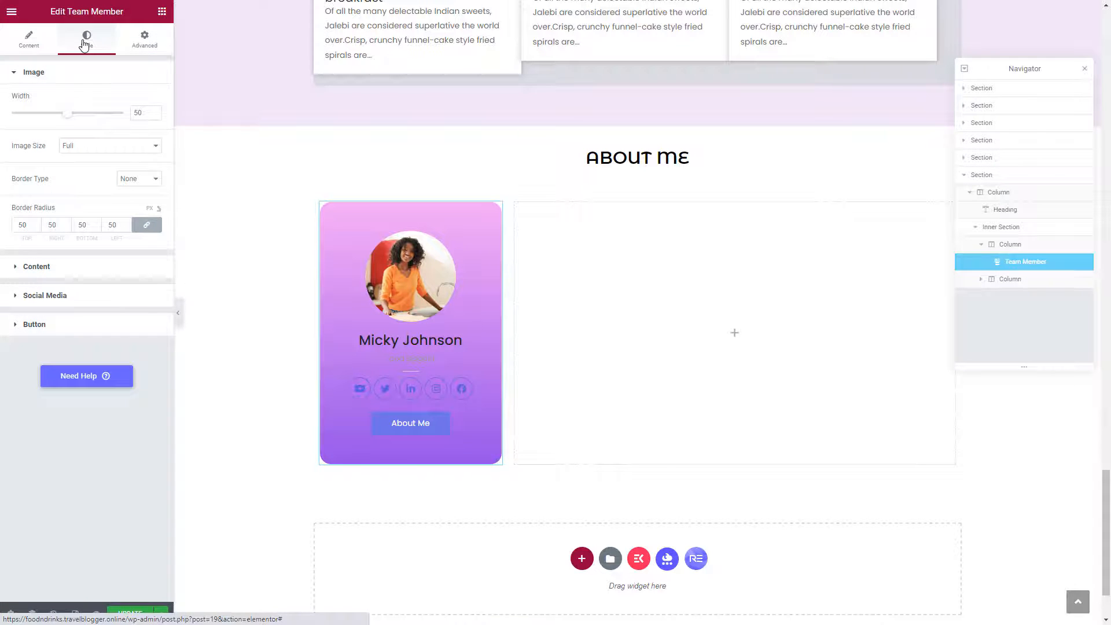
pyautogui.click(22, 269)
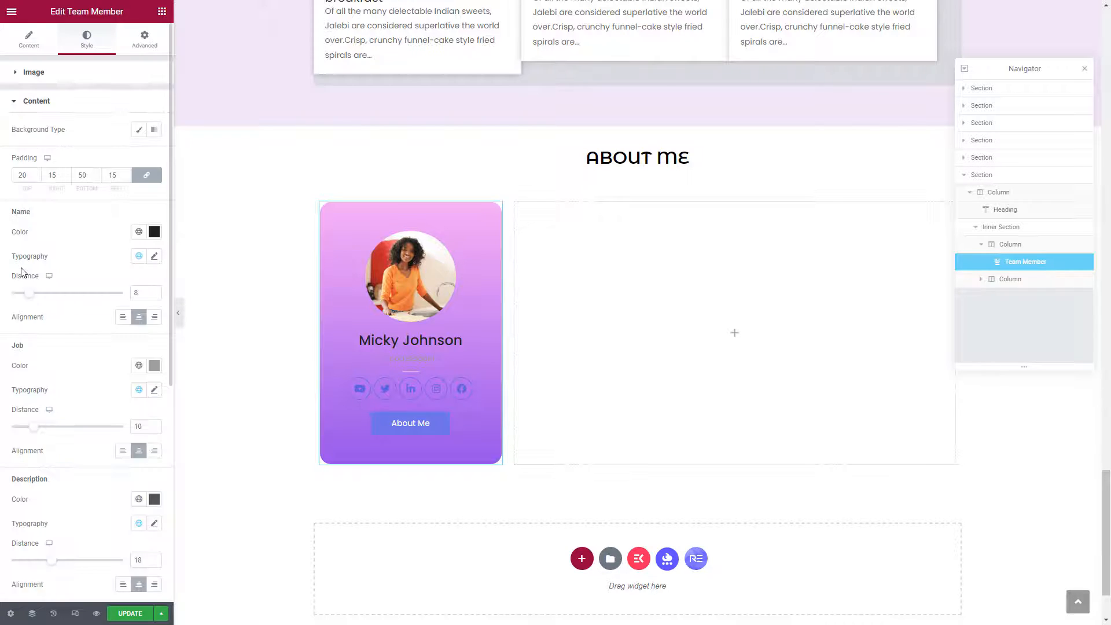
pyautogui.click(155, 234)
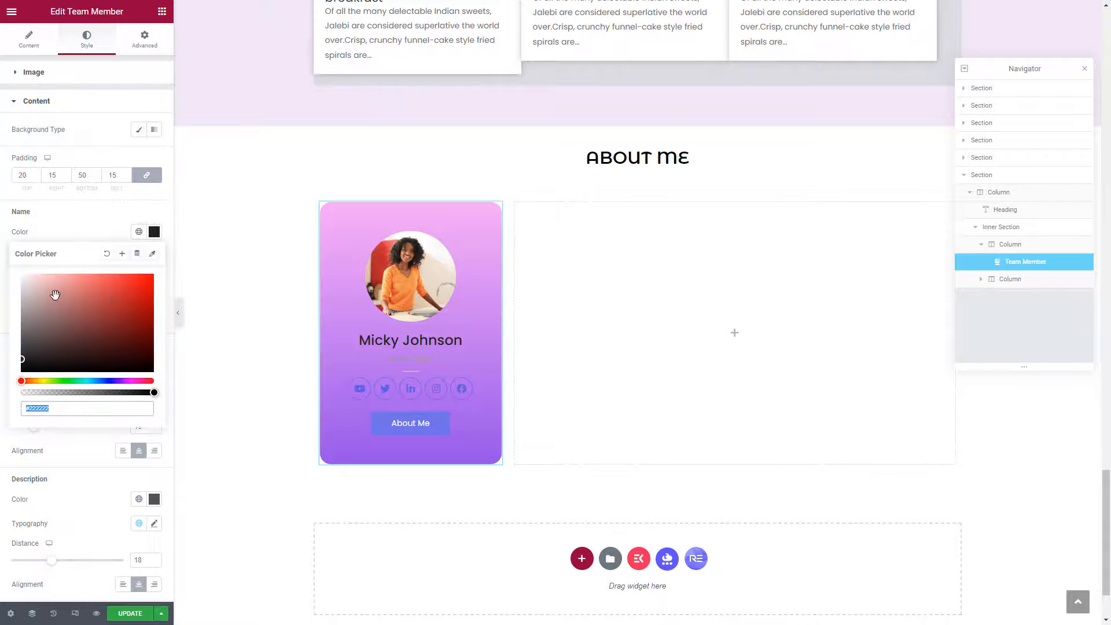
pyautogui.write('#FFFFFF')
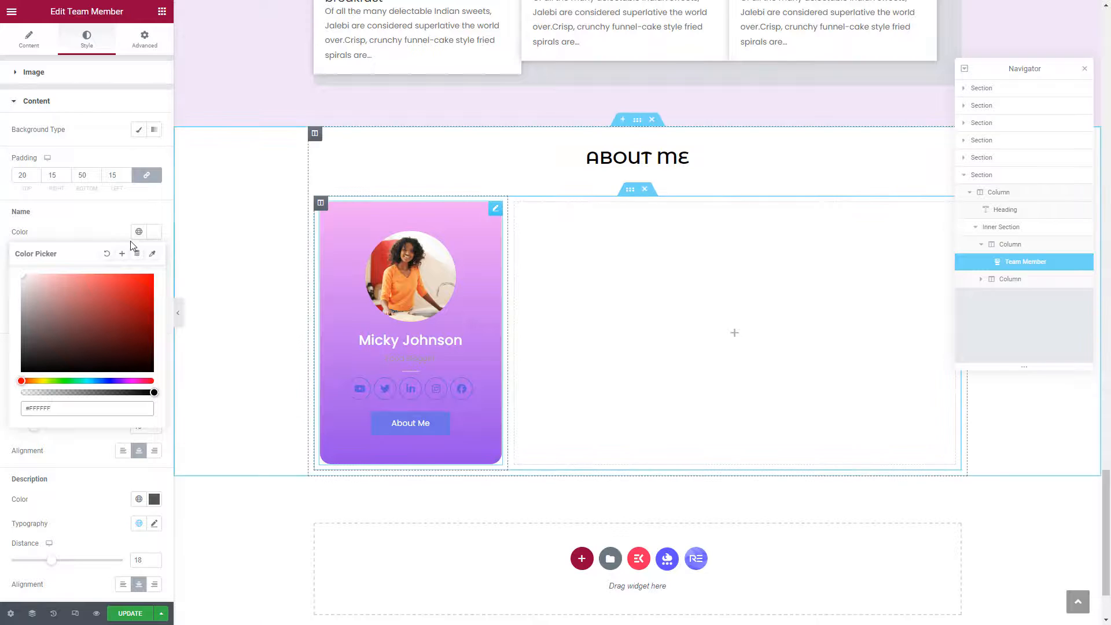
pyautogui.click(112, 236)
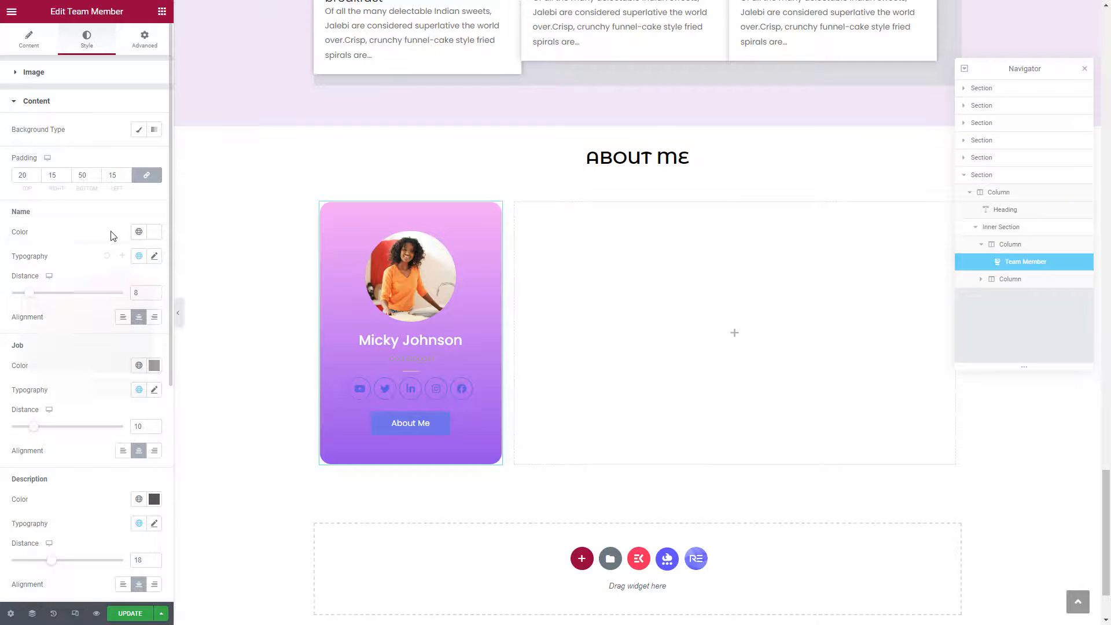
# Set the name typography to size 16, uppercase transform and weight 600.
pyautogui.click(155, 256)
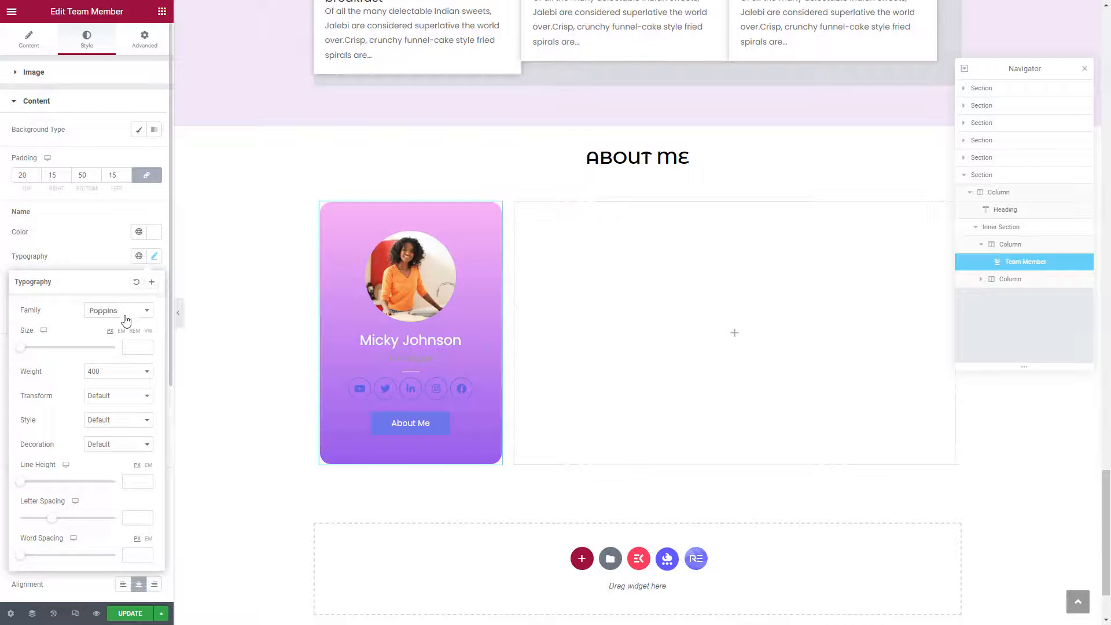
pyautogui.click(134, 347)
pyautogui.write('14')
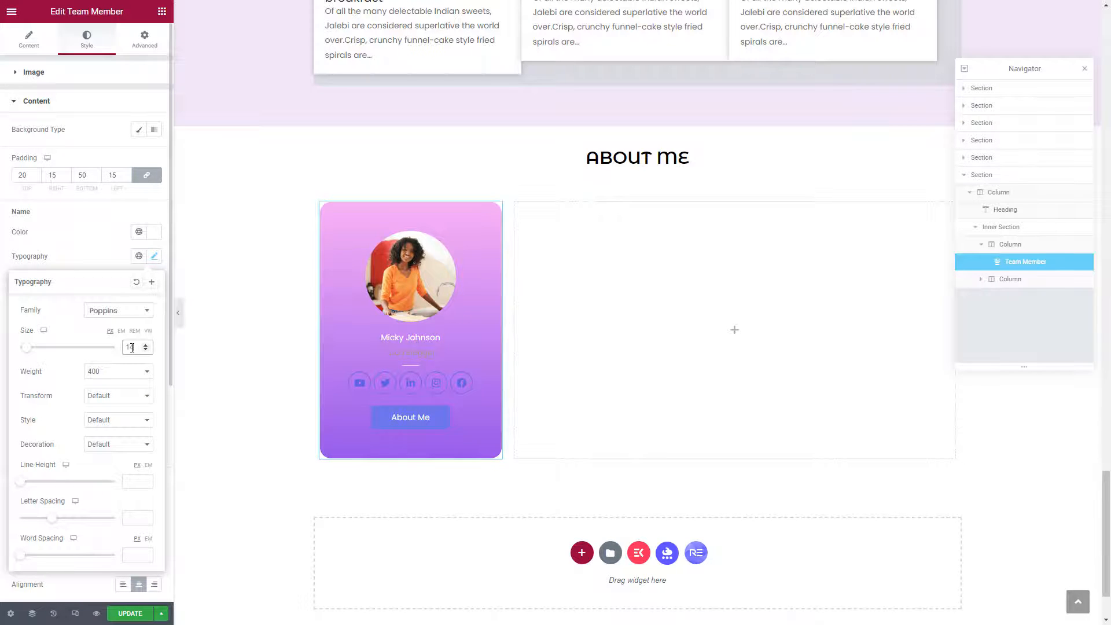
pyautogui.doubleClick(131, 347)
pyautogui.write('16')
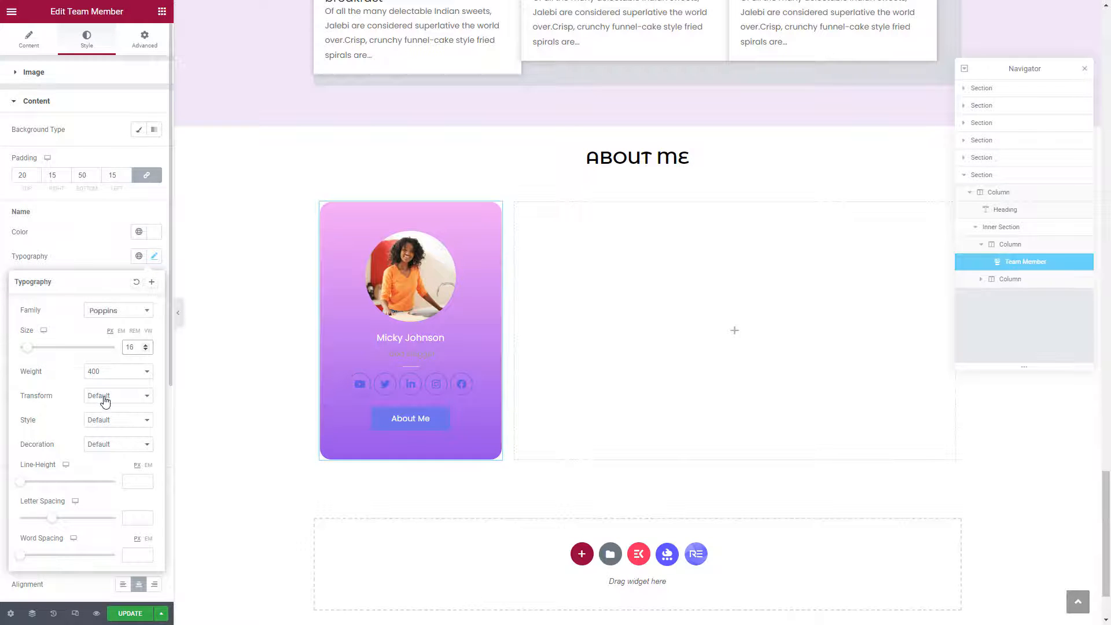
pyautogui.click(102, 395)
pyautogui.click(104, 416)
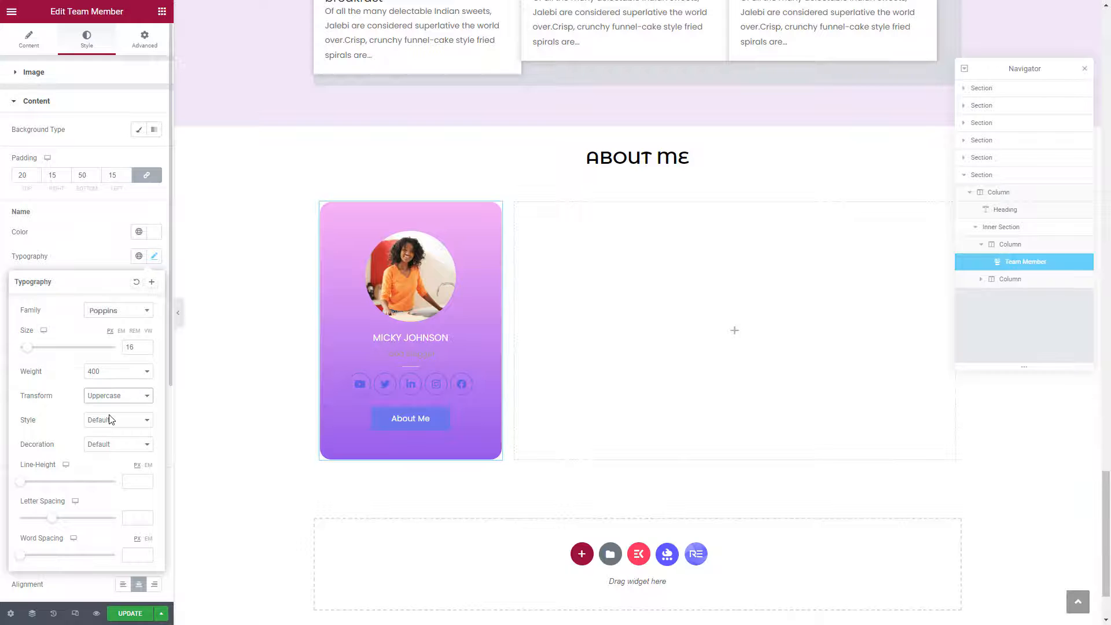
pyautogui.click(114, 376)
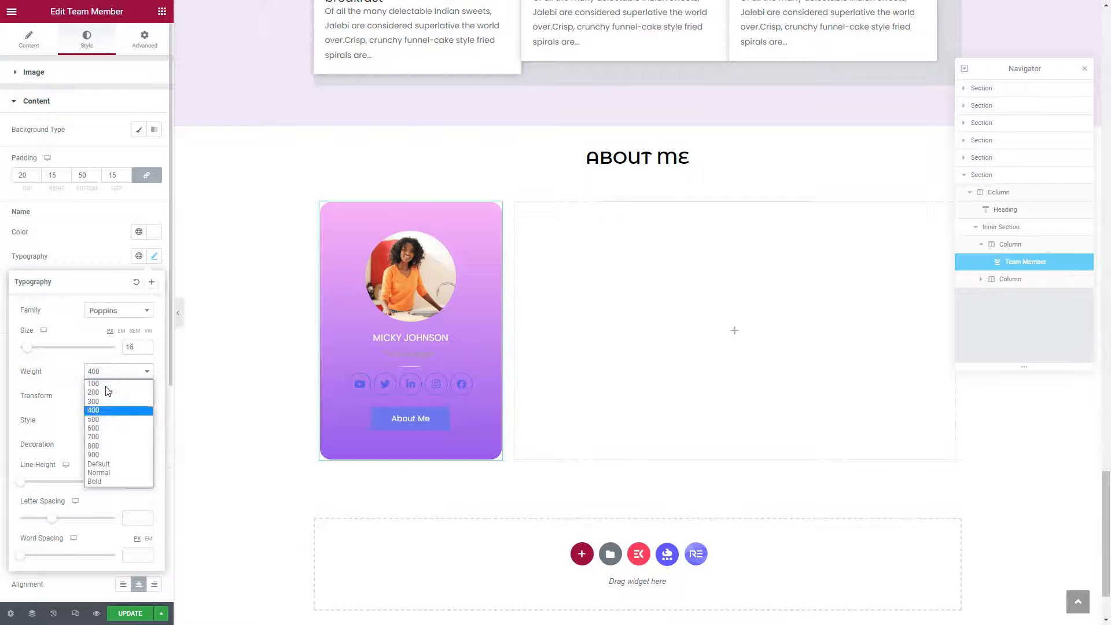
pyautogui.click(107, 429)
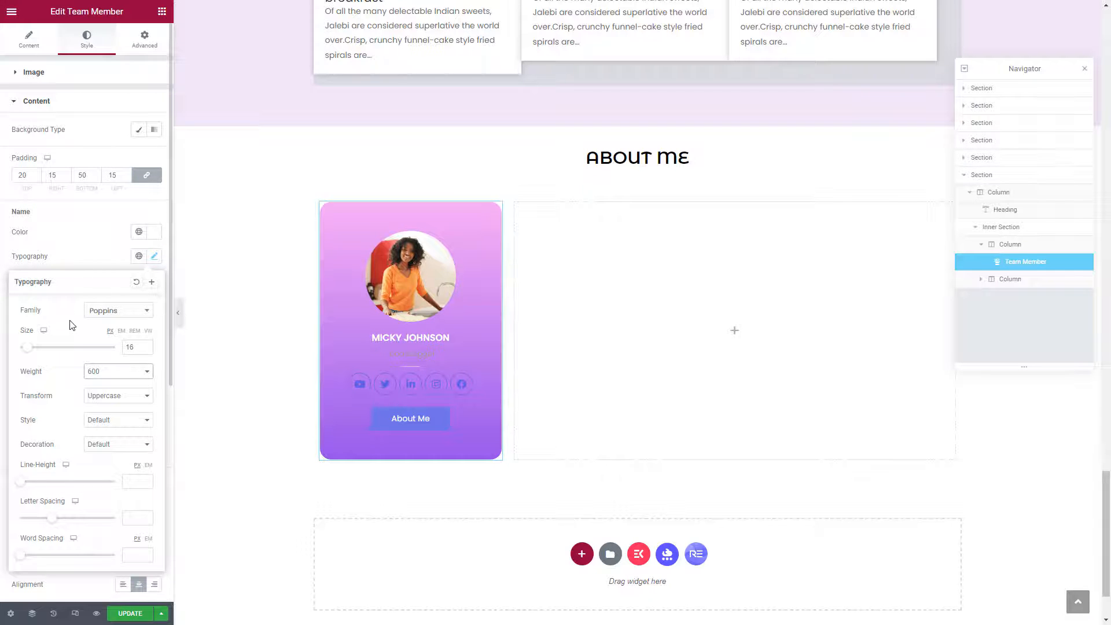
pyautogui.click(91, 259)
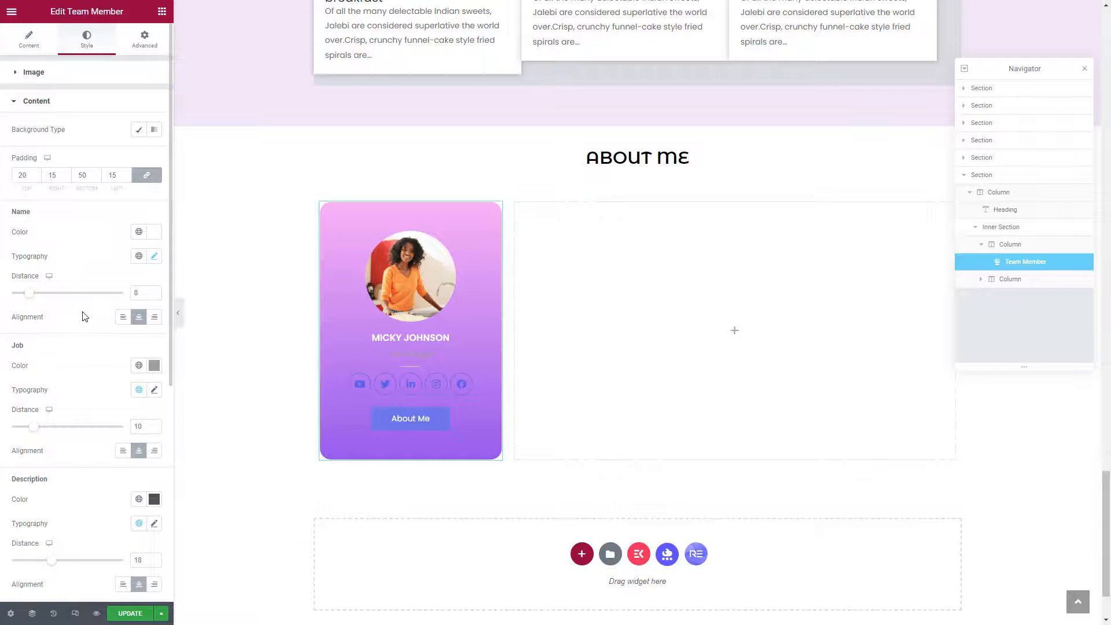
# Lighten the job title colour to pale grey #B8B4B4.
pyautogui.click(154, 365)
pyautogui.moveTo(36, 430)
pyautogui.mouseDown()
pyautogui.moveTo(25, 436)
pyautogui.moveTo(16, 423)
pyautogui.mouseUp()
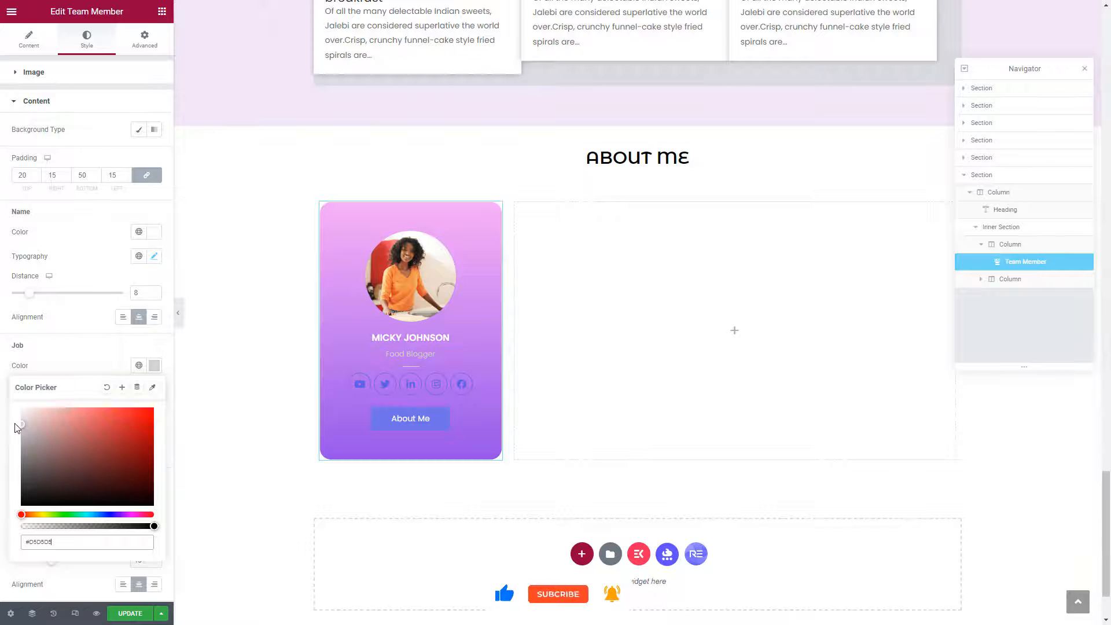
pyautogui.click(70, 355)
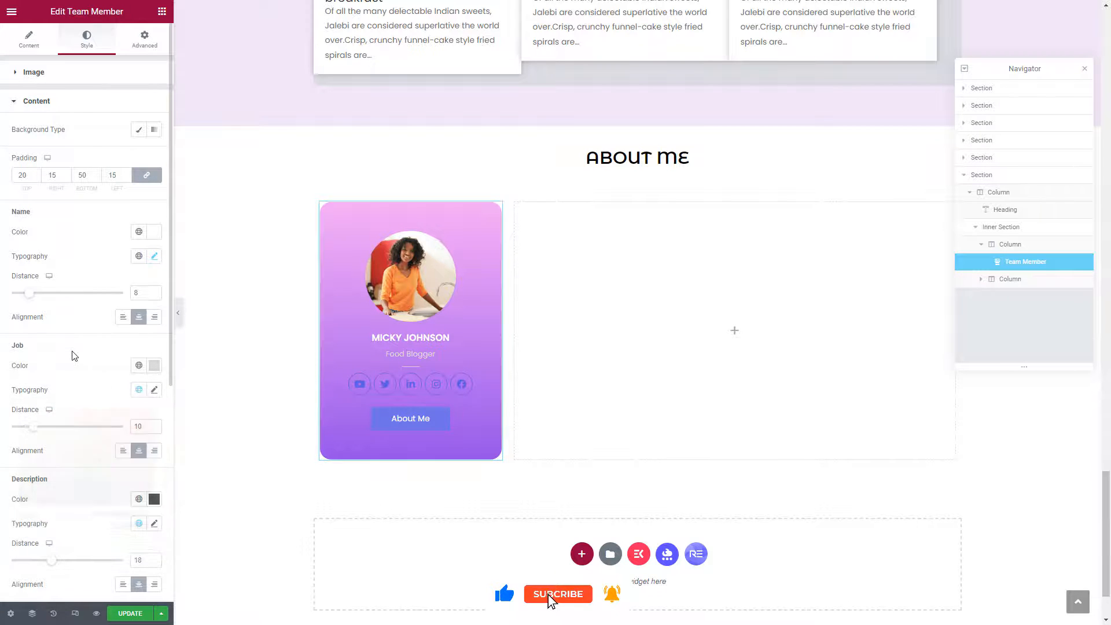
pyautogui.scroll(-5, 81, 379)
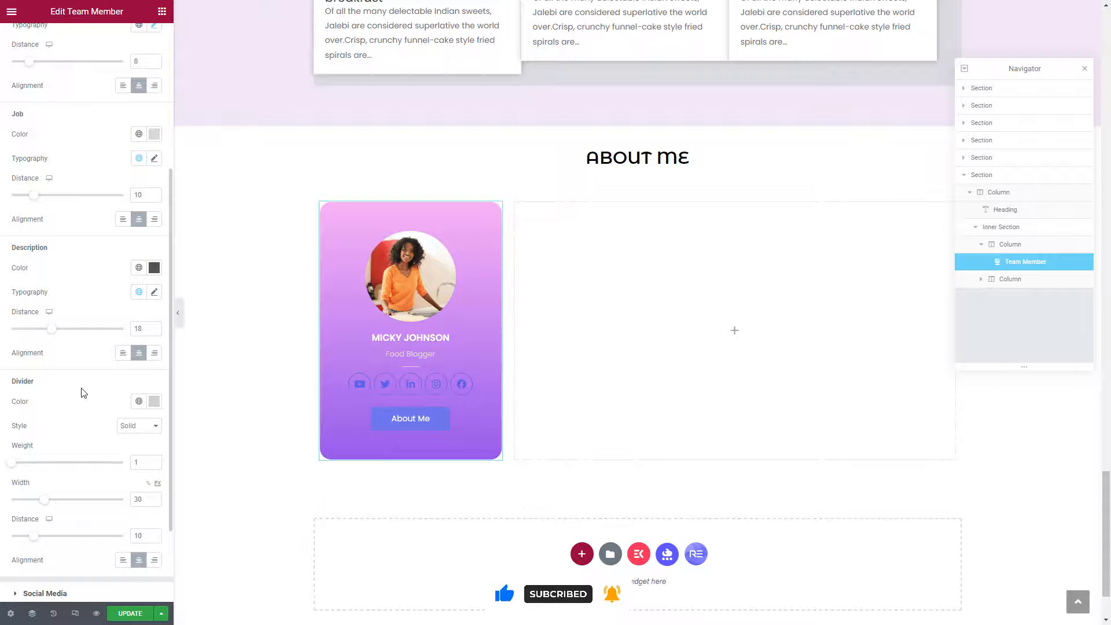
pyautogui.scroll(-3, 83, 390)
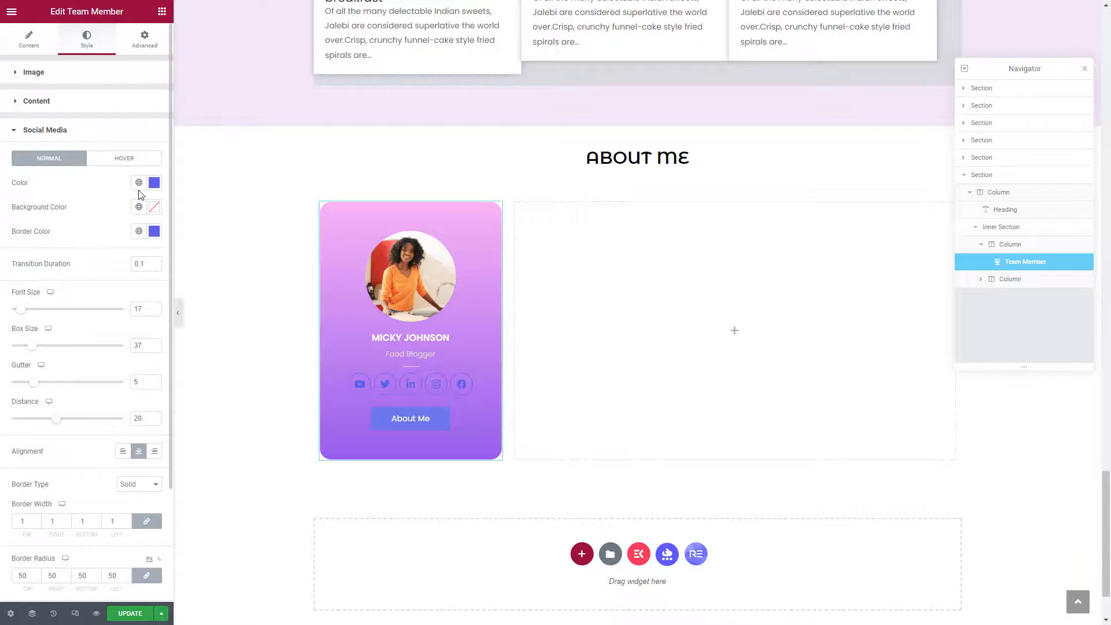
# Make the social icons and their circular borders white (#FFFFFF).
pyautogui.click(154, 182)
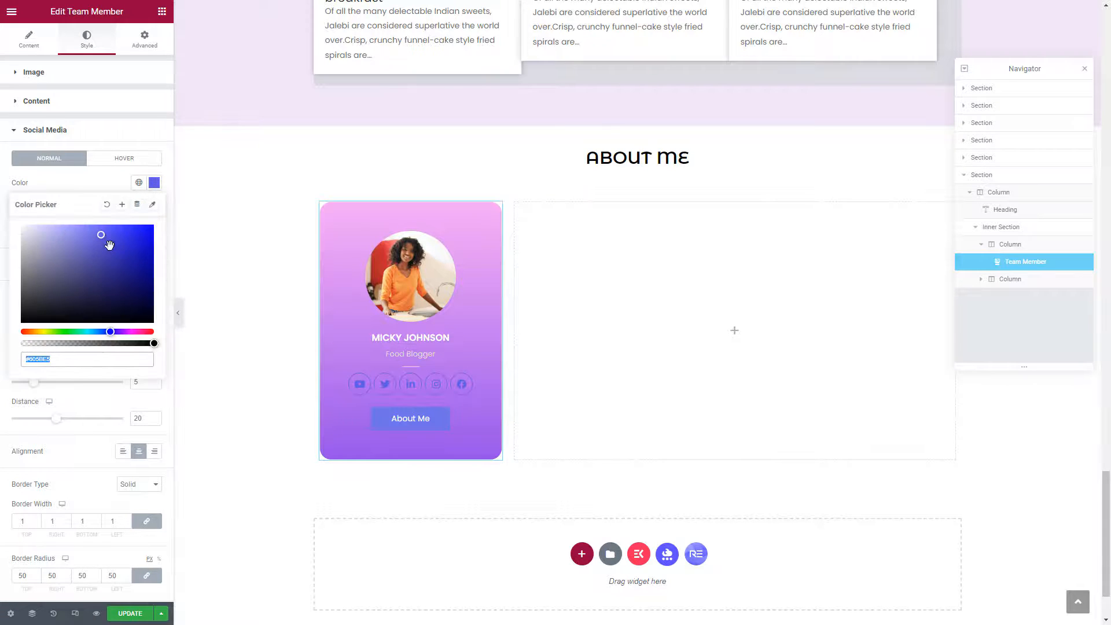
pyautogui.rightClick(46, 361)
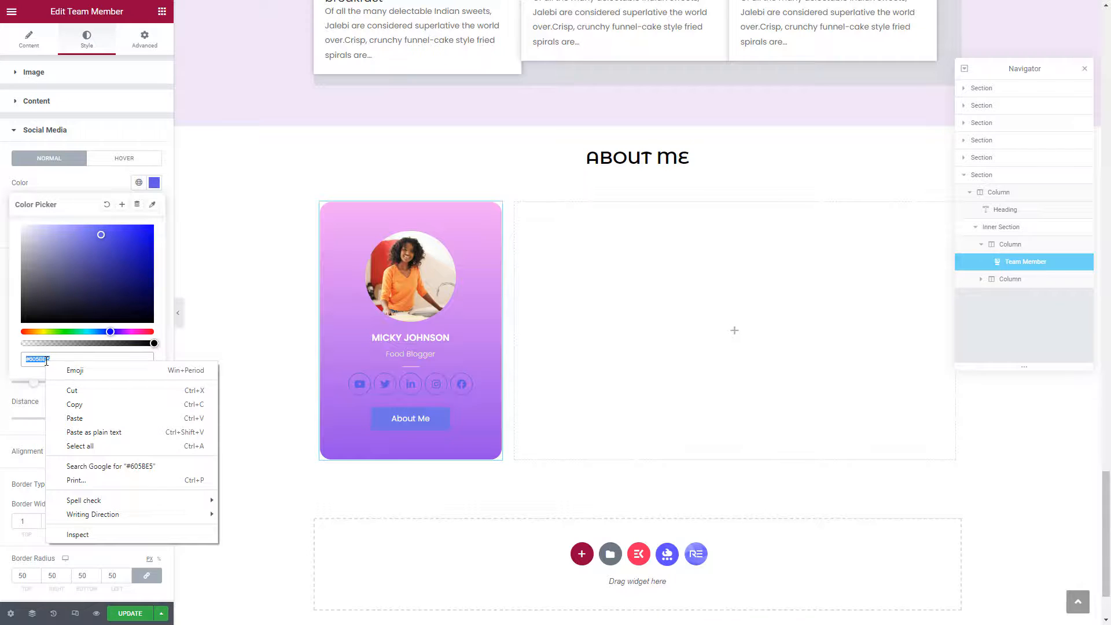
pyautogui.click(74, 404)
pyautogui.moveTo(101, 234); pyautogui.dragTo(9, 219)
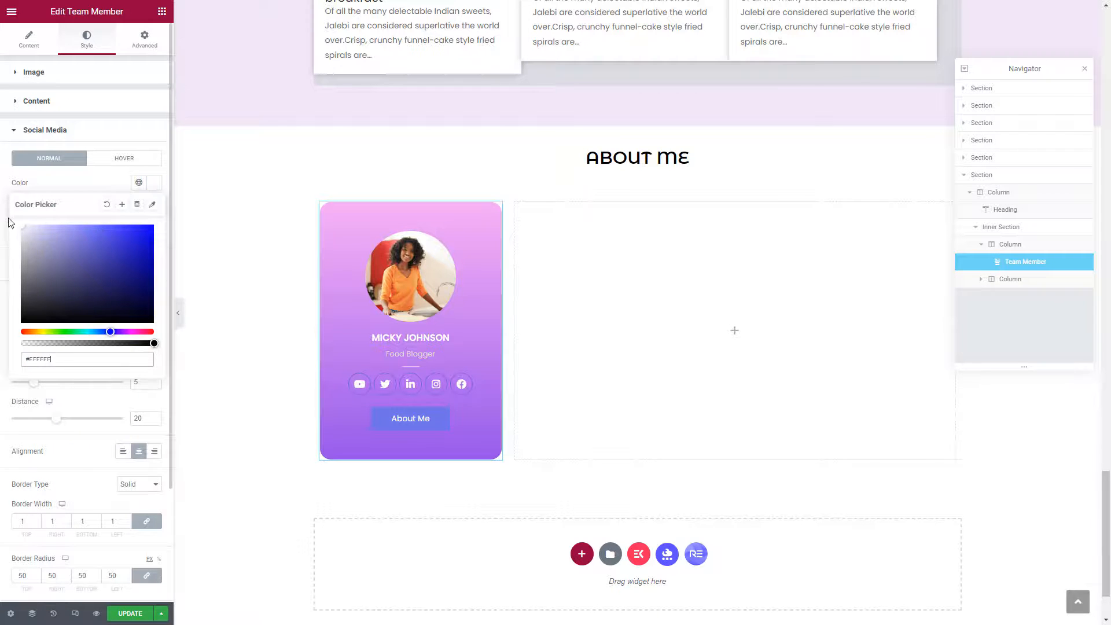
pyautogui.click(92, 185)
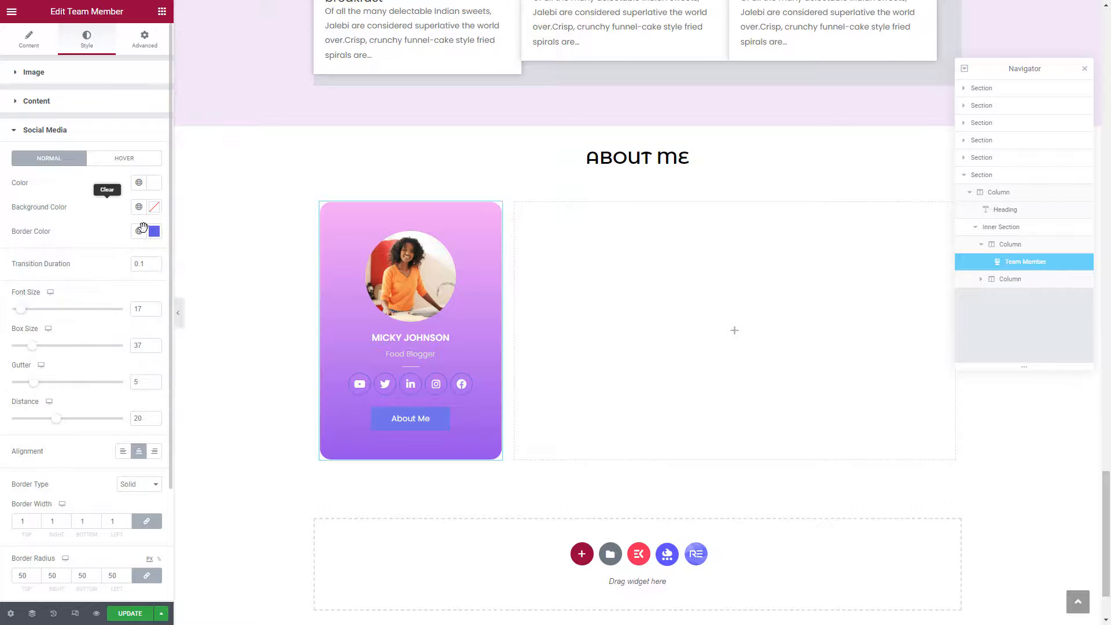
pyautogui.click(154, 231)
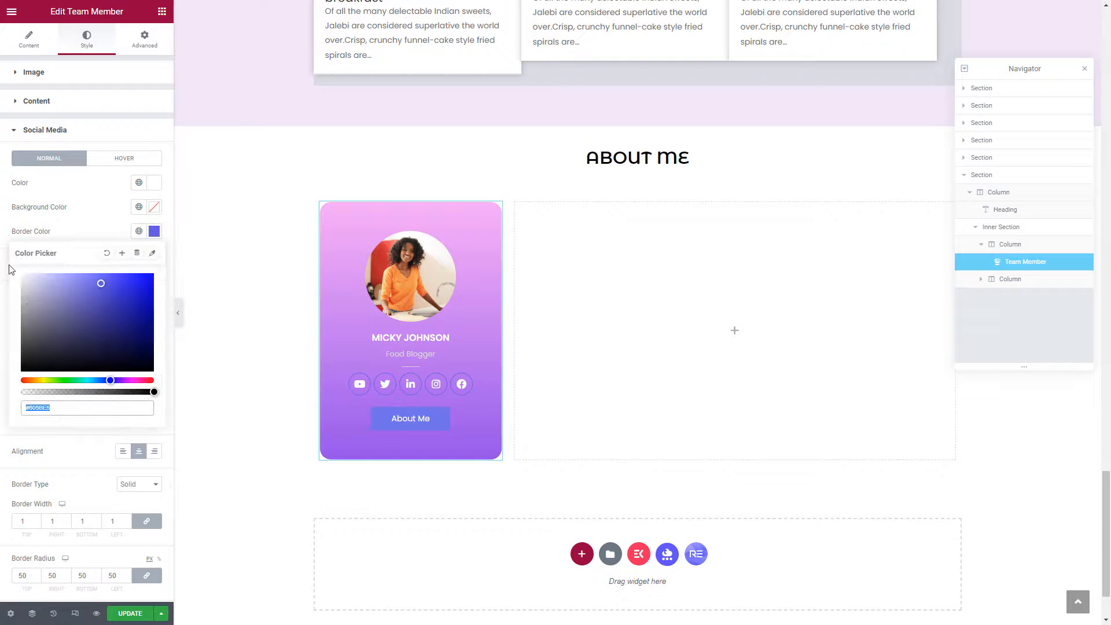
pyautogui.write('#FFFFFF')
pyautogui.click(101, 207)
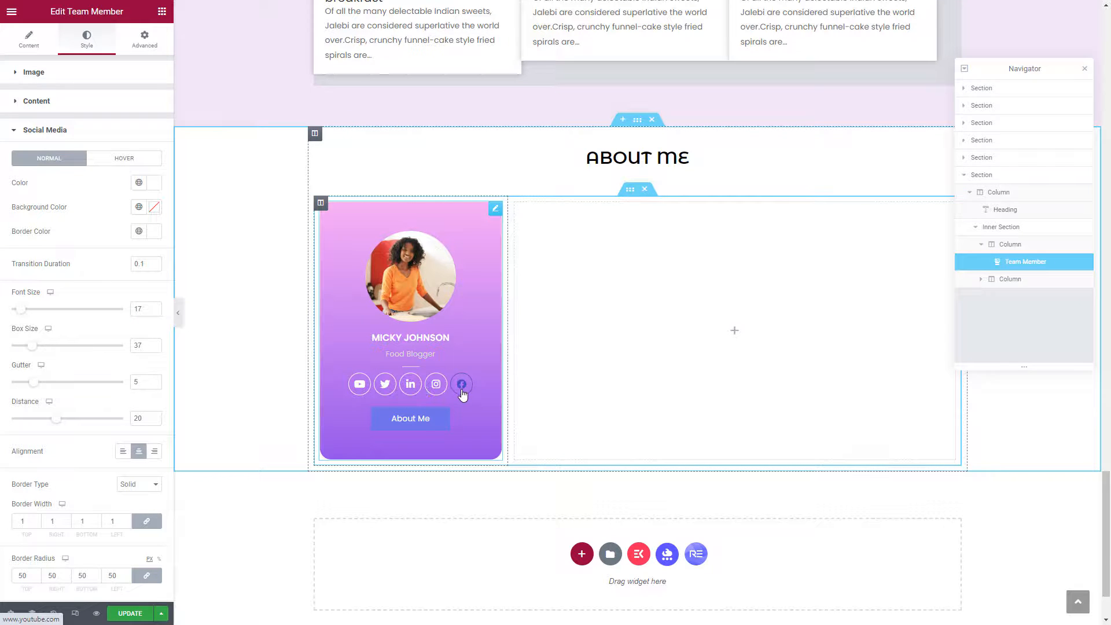
pyautogui.click(15, 133)
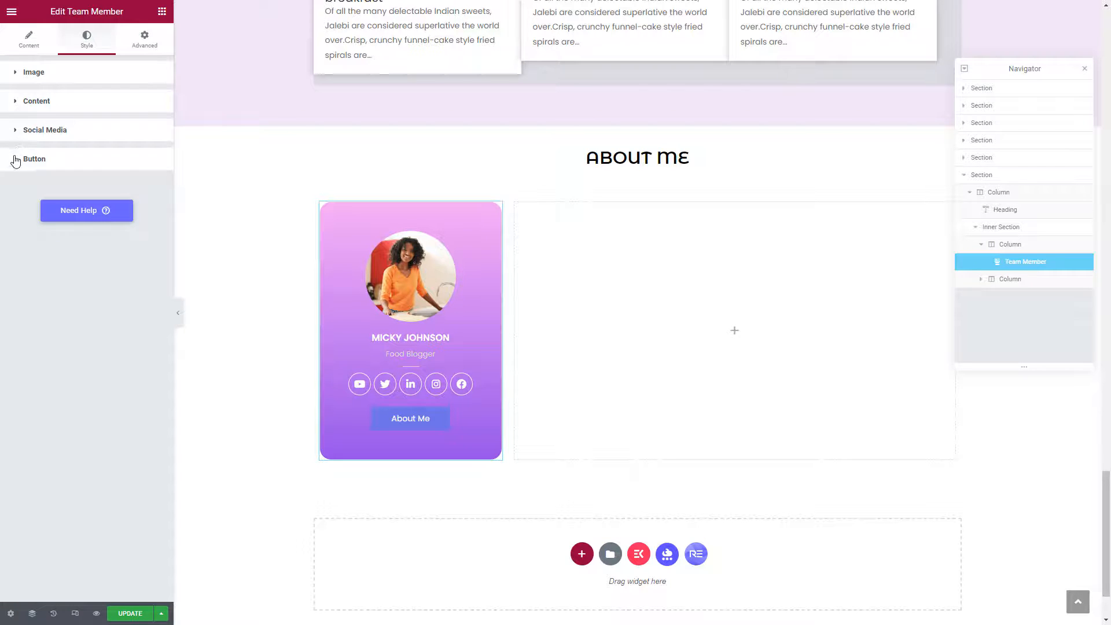
# Set the About Me button's text colour to blue #605BE5.
pyautogui.click(15, 159)
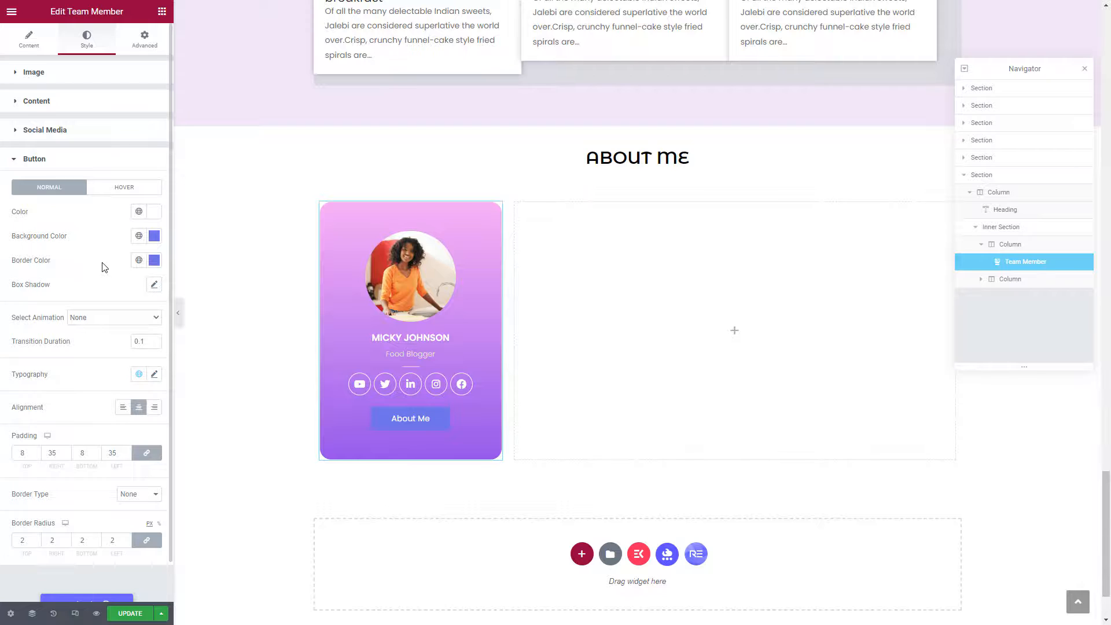
pyautogui.click(153, 219)
pyautogui.click(67, 383)
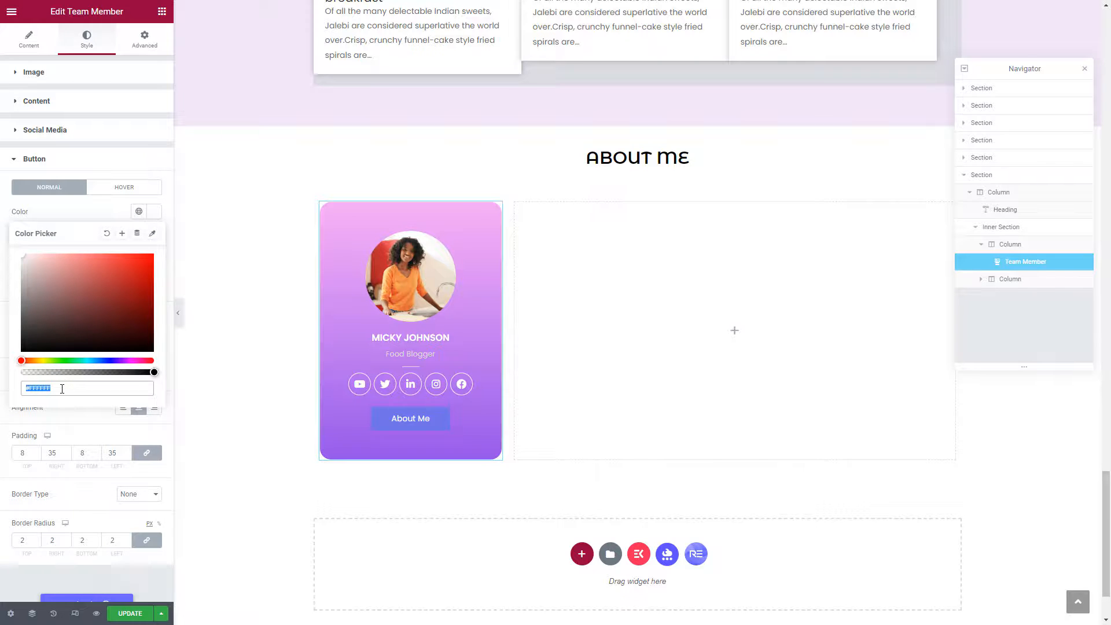
pyautogui.rightClick(62, 388)
pyautogui.click(92, 440)
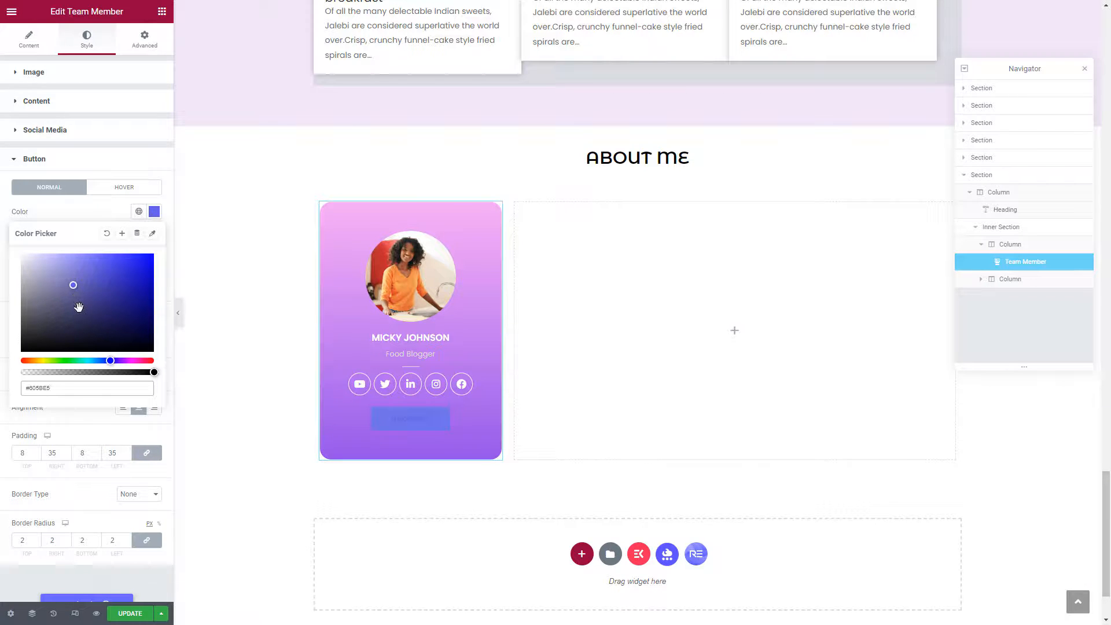
pyautogui.tripleClick(63, 388)
pyautogui.rightClick(63, 389)
pyautogui.click(87, 431)
pyautogui.click(84, 215)
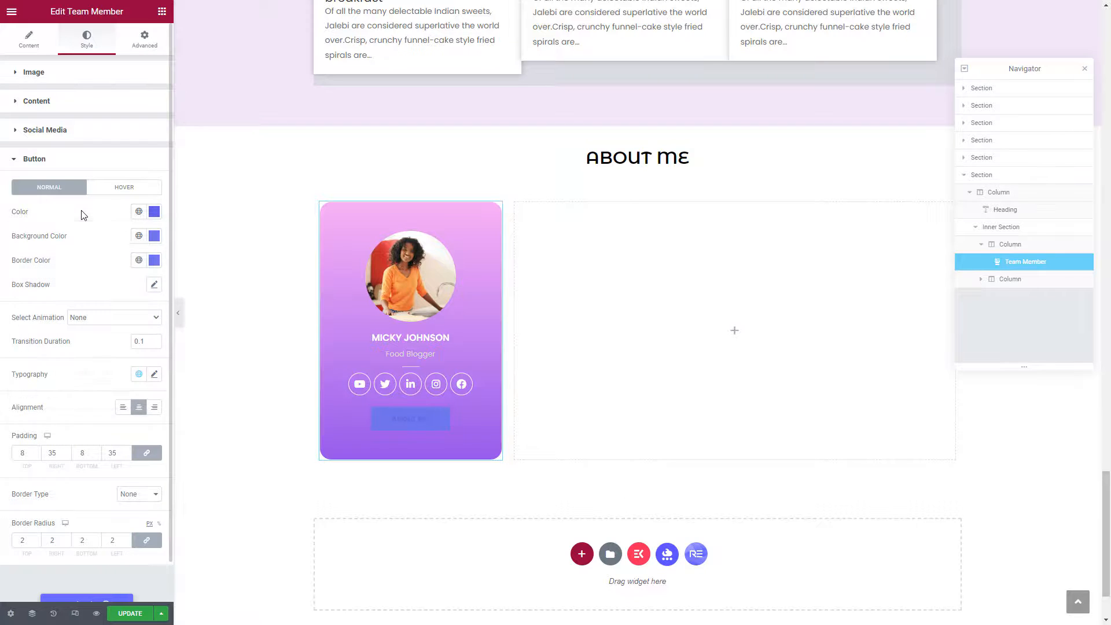
# Give the button a white #FFFFFF background and a white border colour.
pyautogui.click(154, 235)
pyautogui.hotkey('ctrl', 'a')
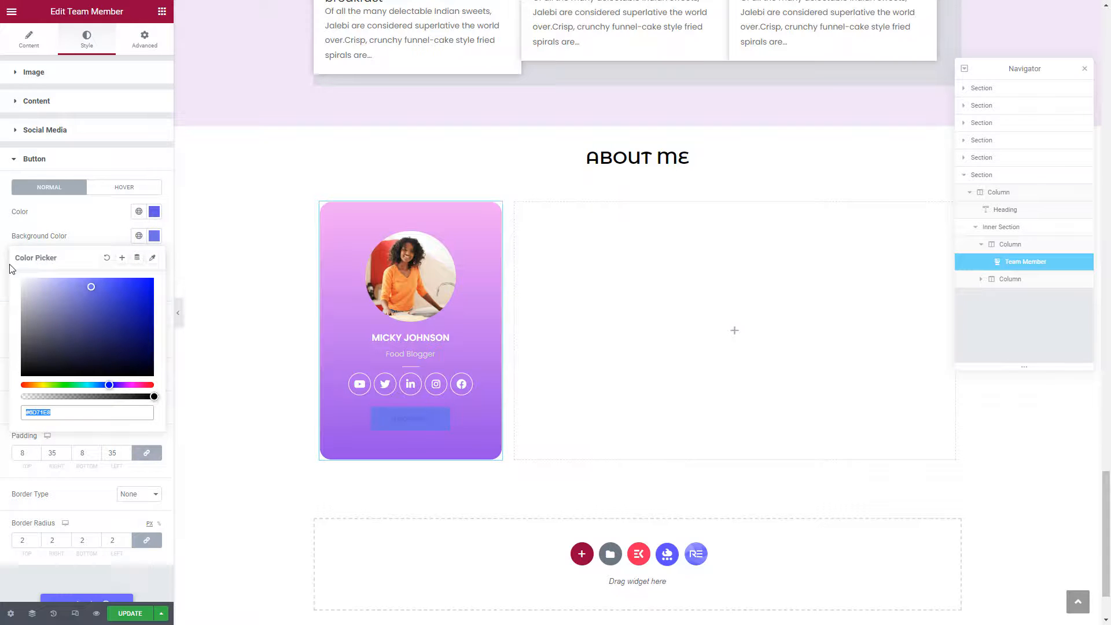
pyautogui.write('#FFFFFF')
pyautogui.click(88, 225)
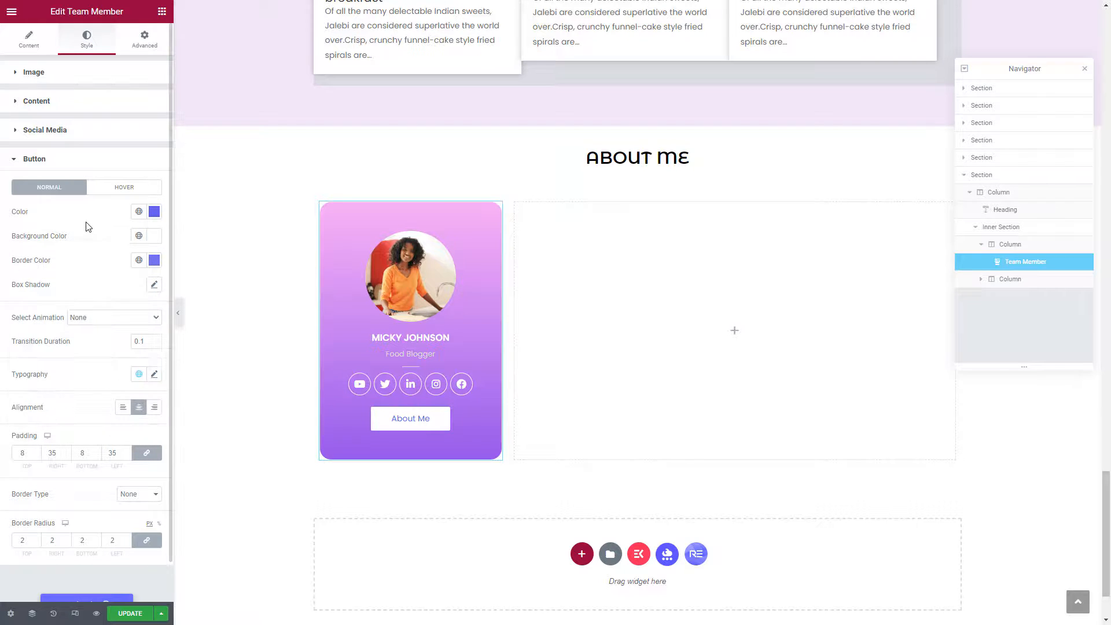
pyautogui.click(154, 261)
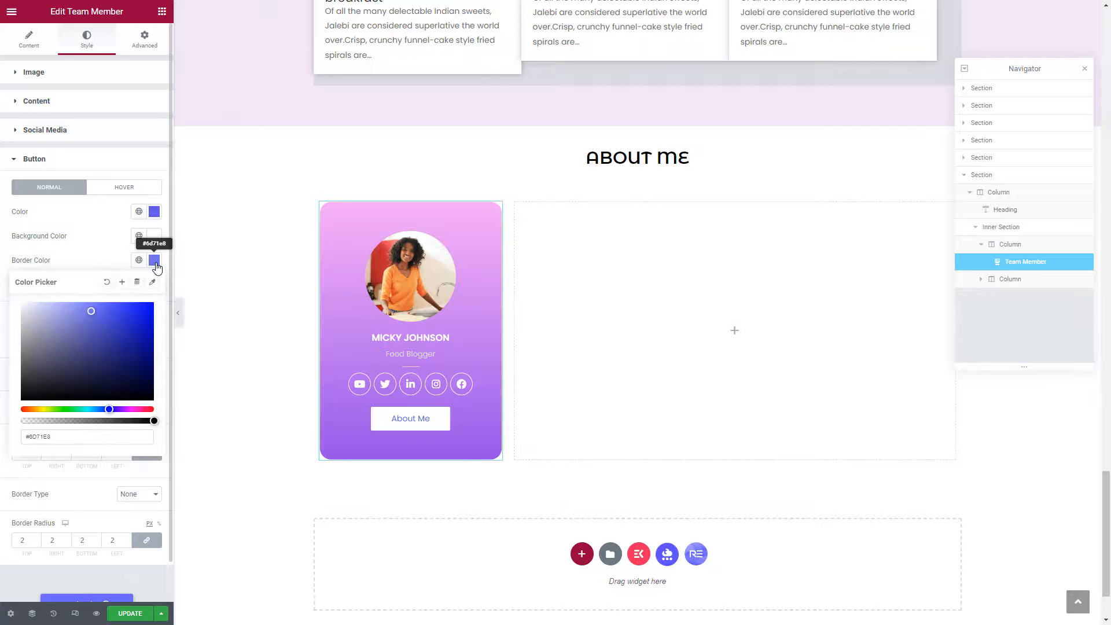
pyautogui.moveTo(8, 296); pyautogui.dragTo(9, 297)
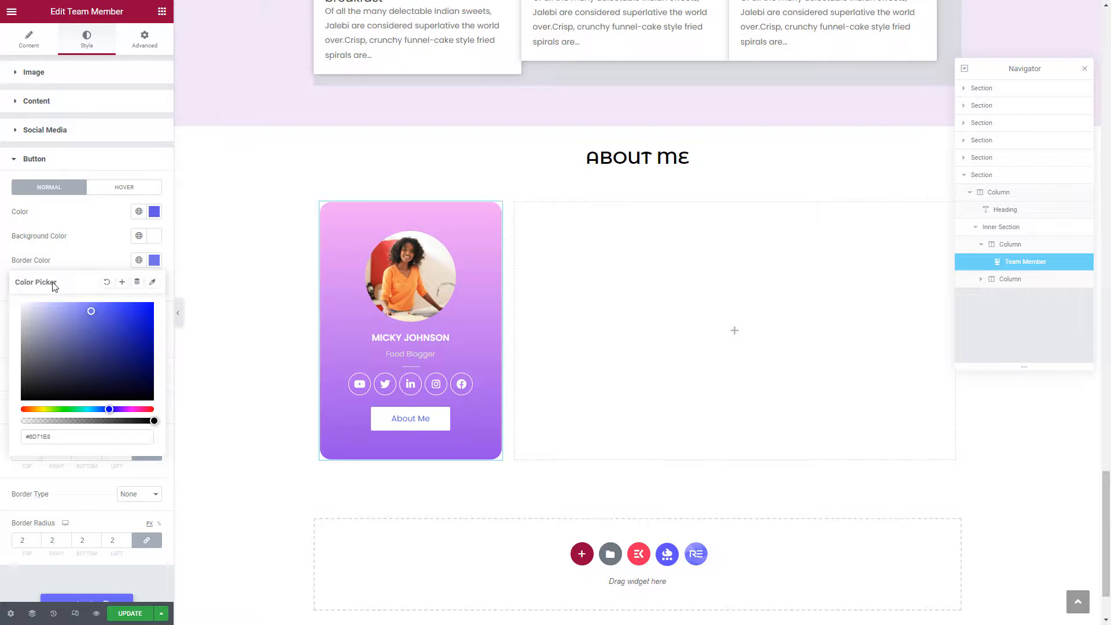
pyautogui.click(77, 251)
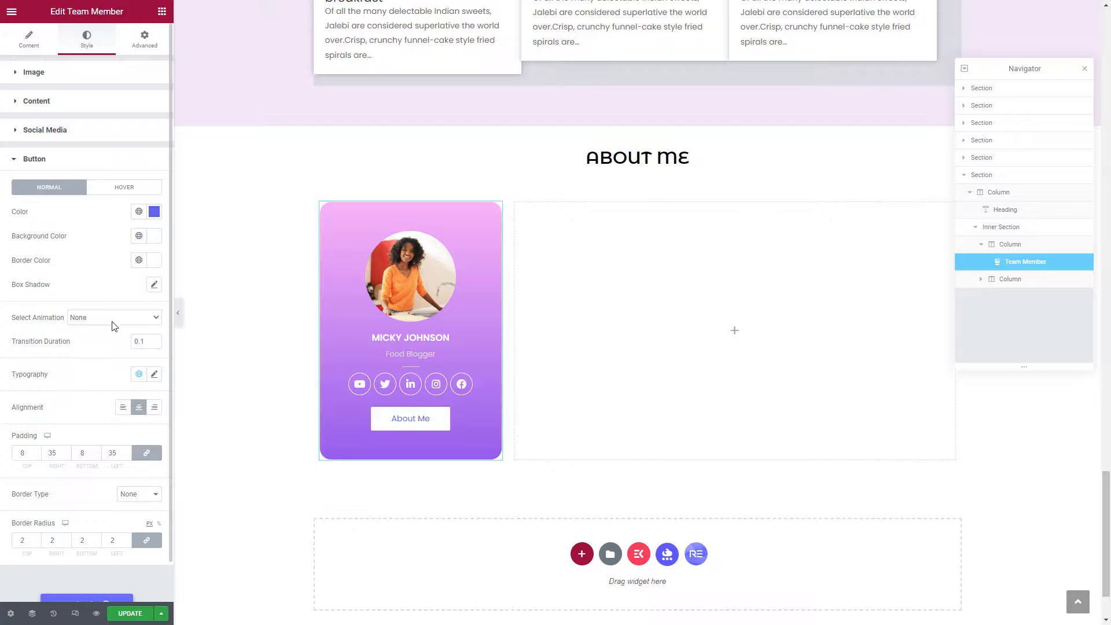
# Add a soft box shadow to the button by adjusting its horizontal offset and blur.
pyautogui.click(154, 285)
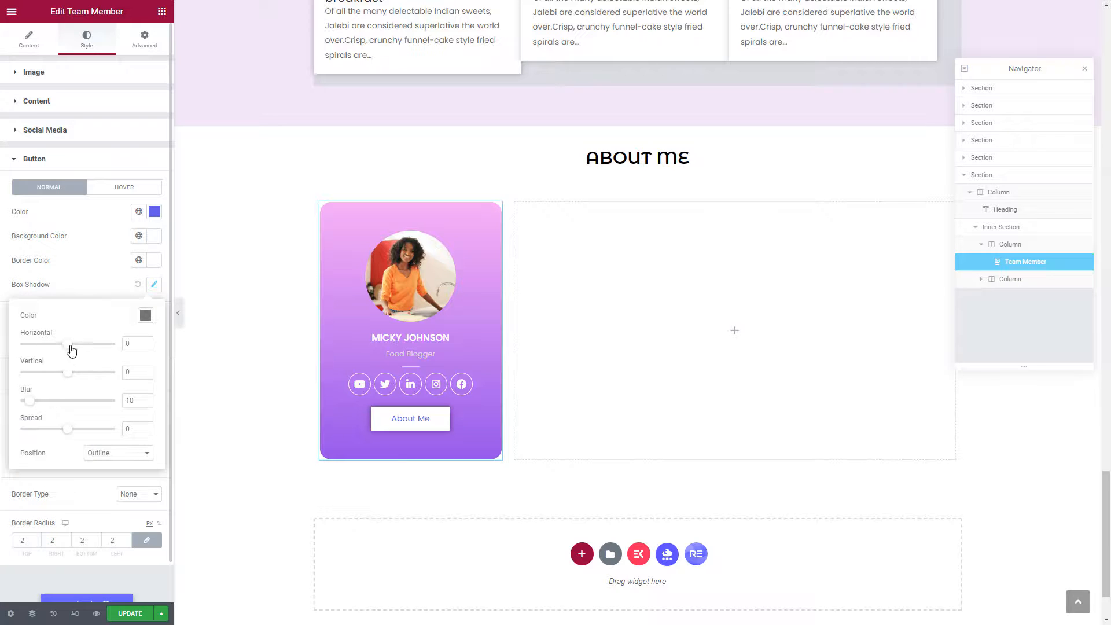
pyautogui.moveTo(68, 347); pyautogui.dragTo(67, 378)
pyautogui.moveTo(29, 403); pyautogui.dragTo(27, 402)
pyautogui.click(90, 269)
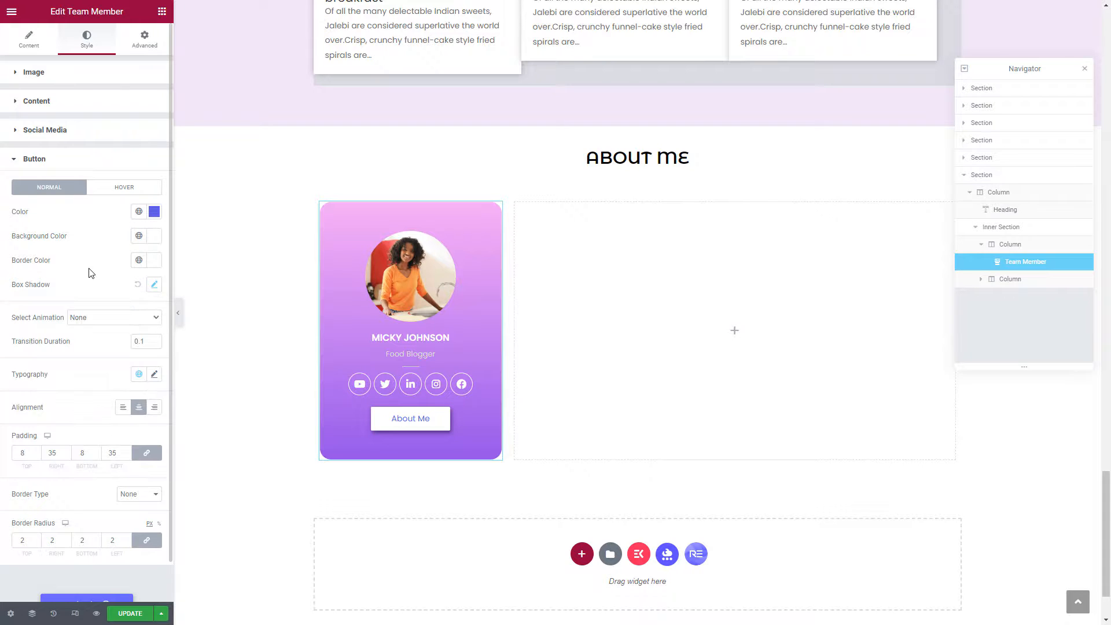
pyautogui.scroll(-1, 89, 368)
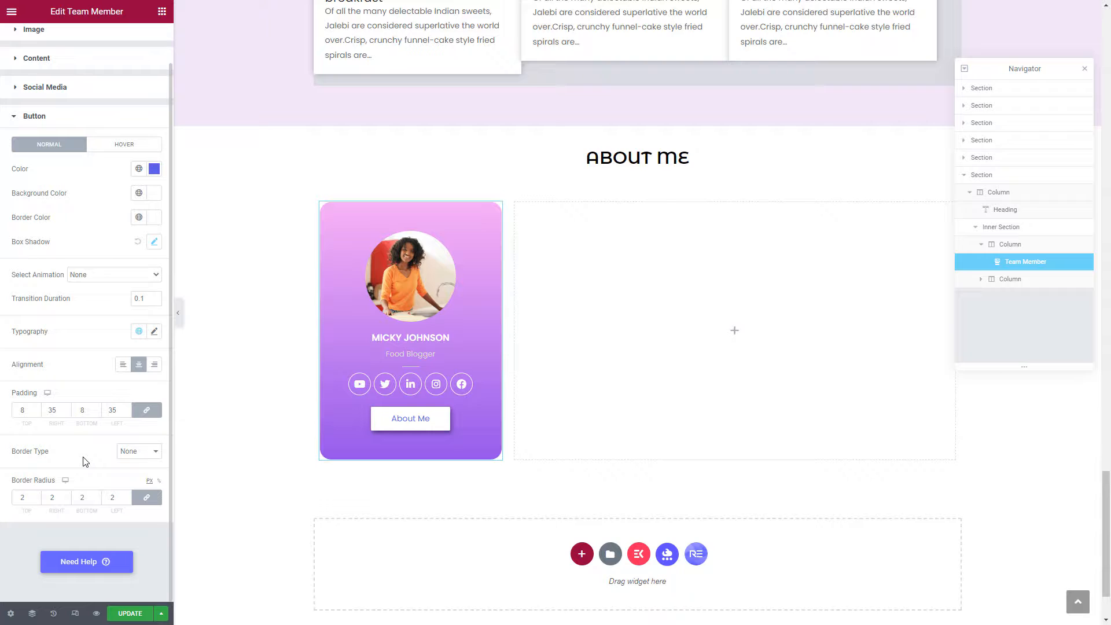
# Set the button border to Solid with radius 20 on every corner, then preview it.
pyautogui.click(126, 459)
pyautogui.click(140, 470)
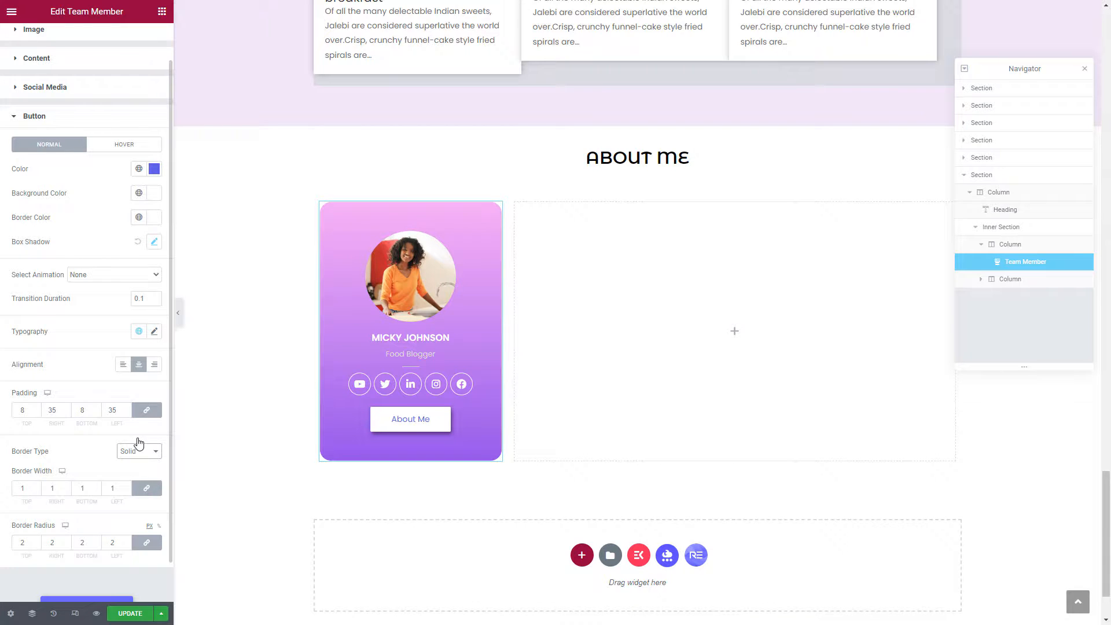
pyautogui.doubleClick(28, 544)
pyautogui.write('20')
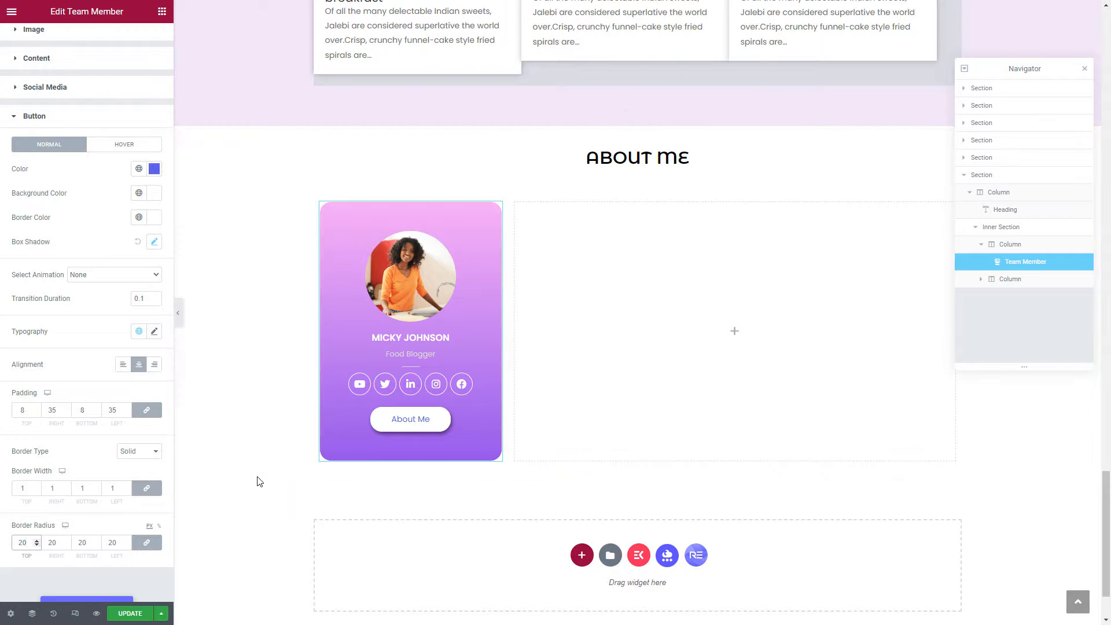
pyautogui.click(179, 316)
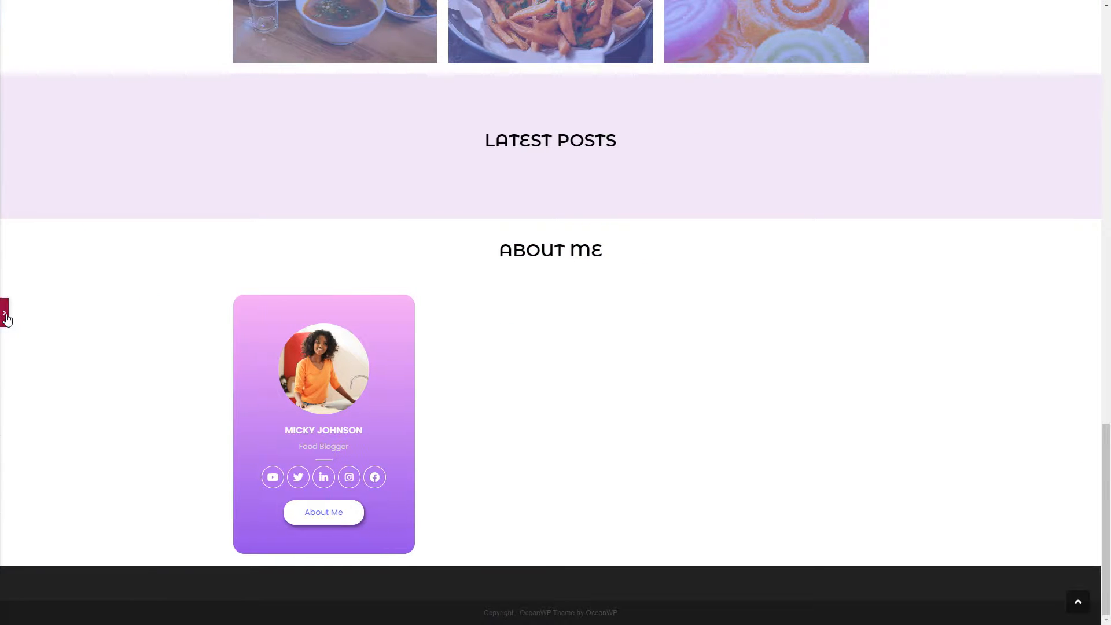
pyautogui.click(5, 313)
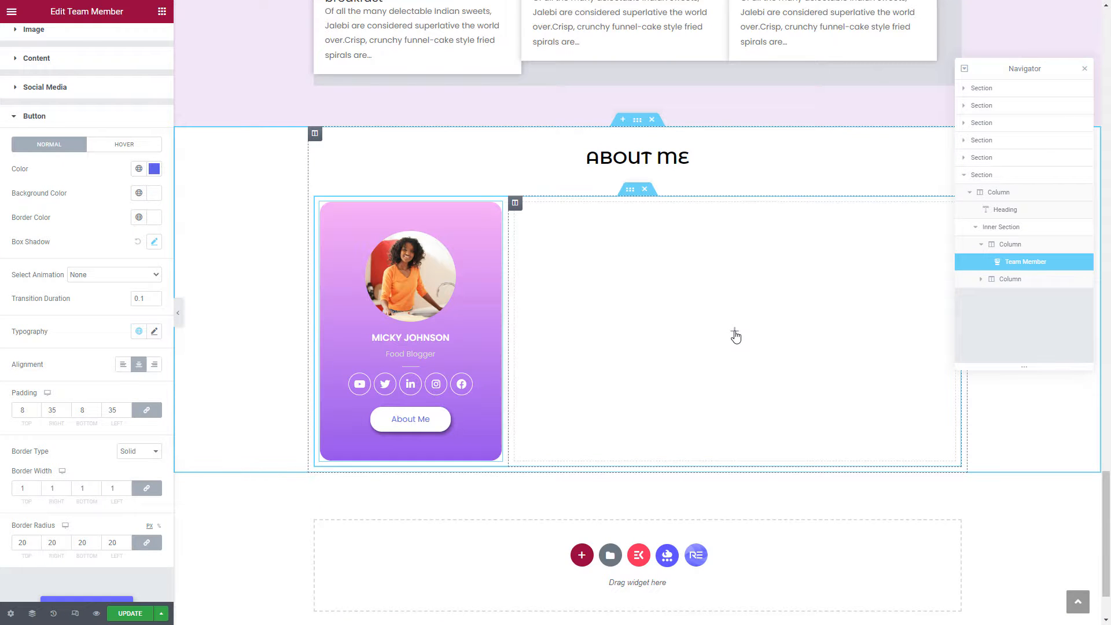
# Drop a Text Editor widget into the right column and paste the Lorem ipsum paragraph twice more.
pyautogui.click(735, 335)
pyautogui.moveTo(129, 206); pyautogui.dragTo(708, 325)
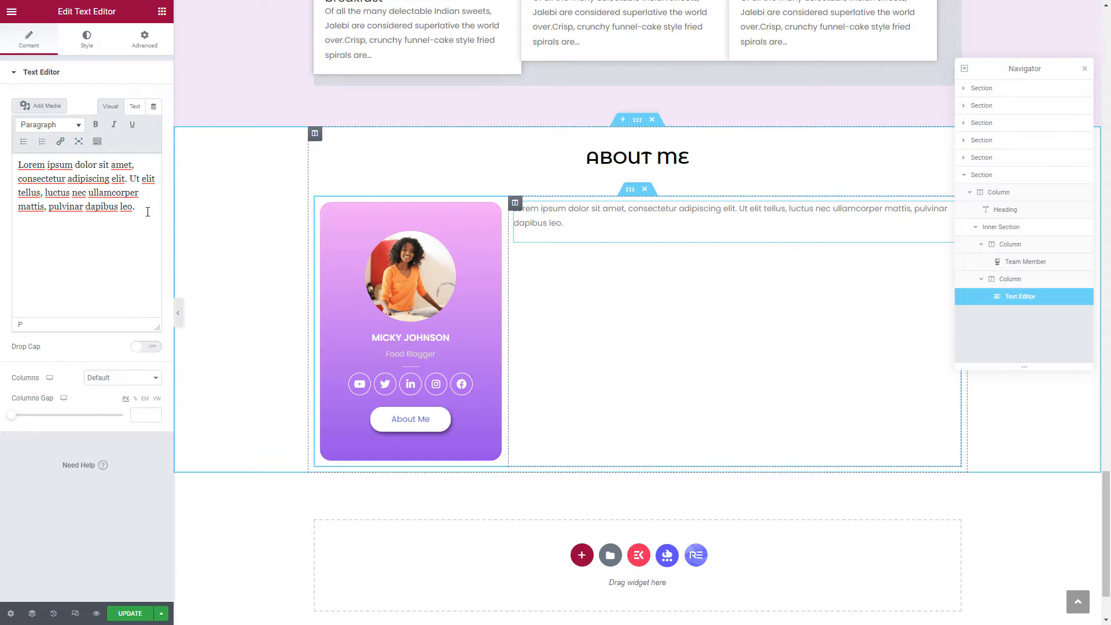
pyautogui.hotkey('ctrl', 'a')
pyautogui.hotkey('ctrl', 'c')
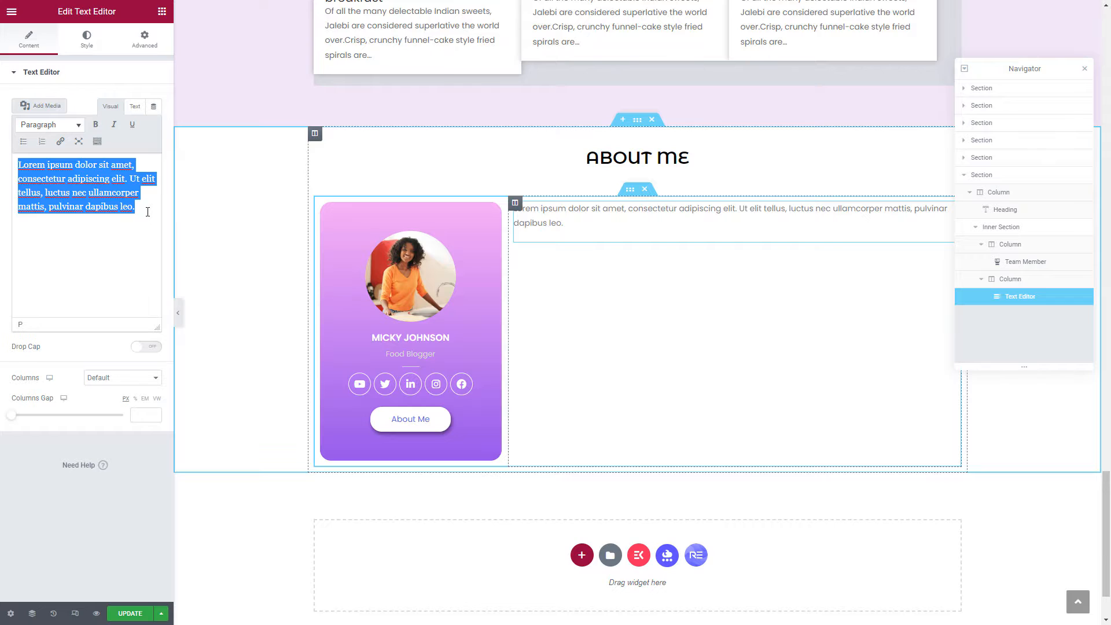
pyautogui.click(147, 212)
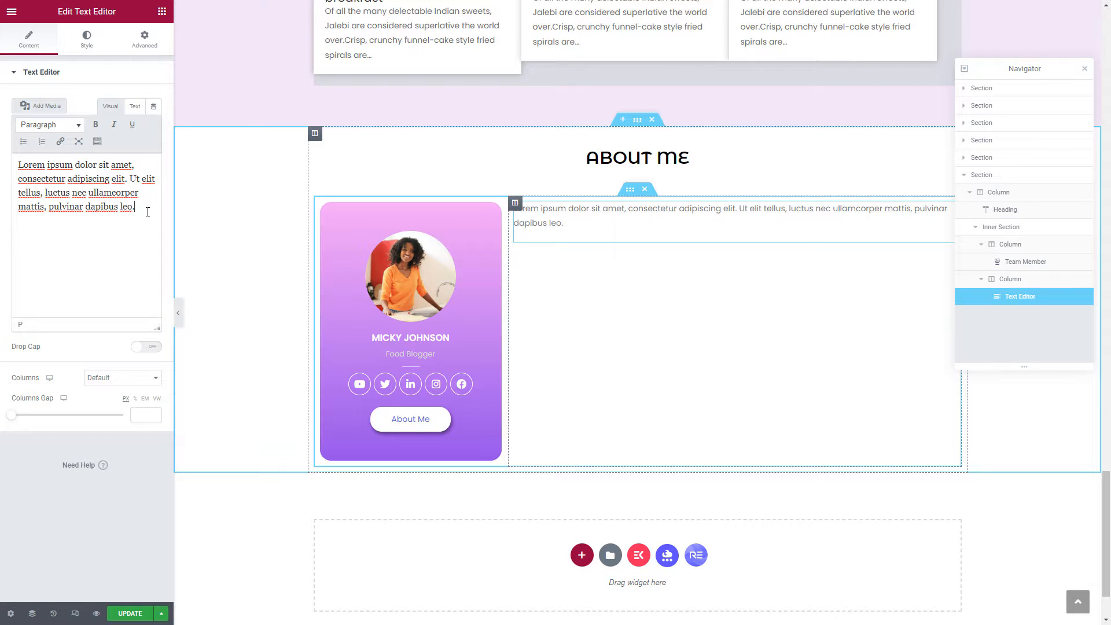
pyautogui.hotkey('ctrl', 'v')
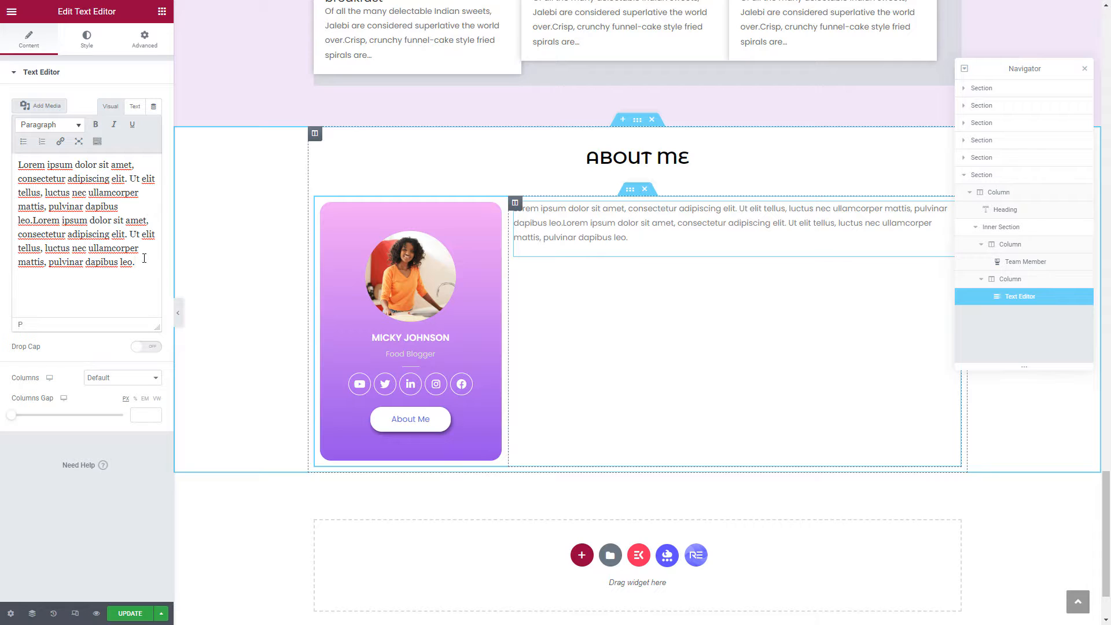
pyautogui.hotkey('ctrl', 'v')
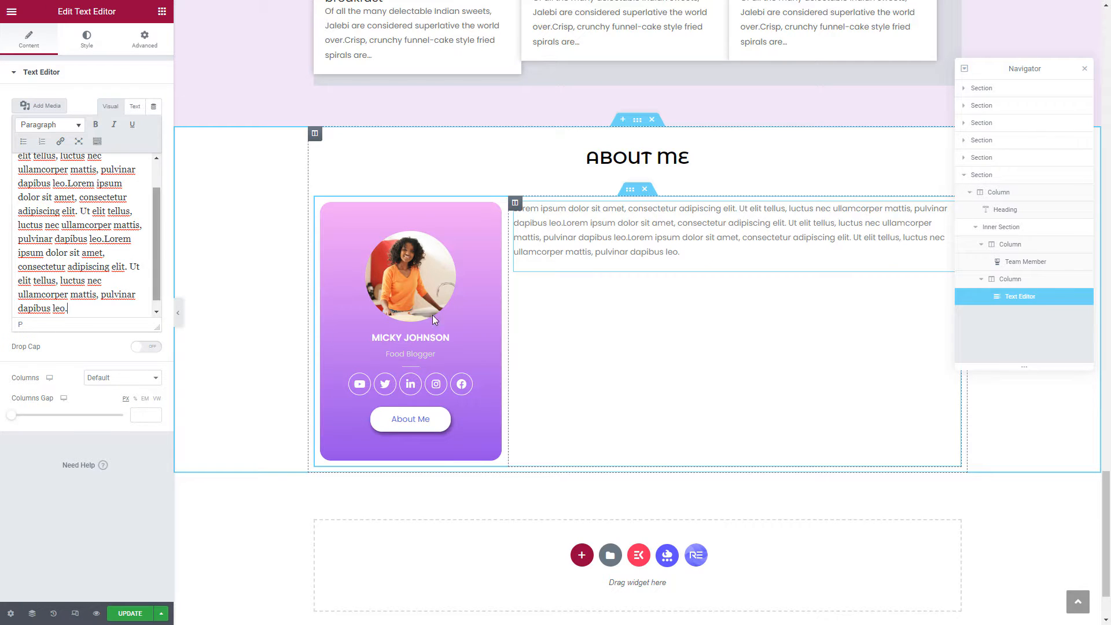
# Enable Drop Cap, duplicate the text block twice, and turn Drop Cap off on both copies.
pyautogui.click(147, 347)
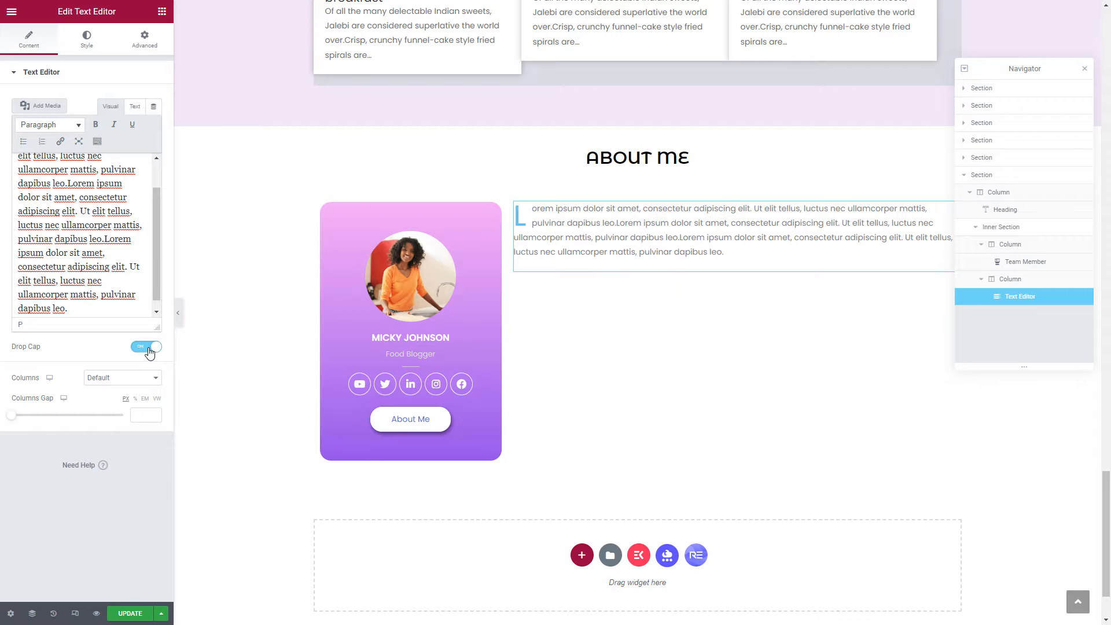
pyautogui.rightClick(613, 235)
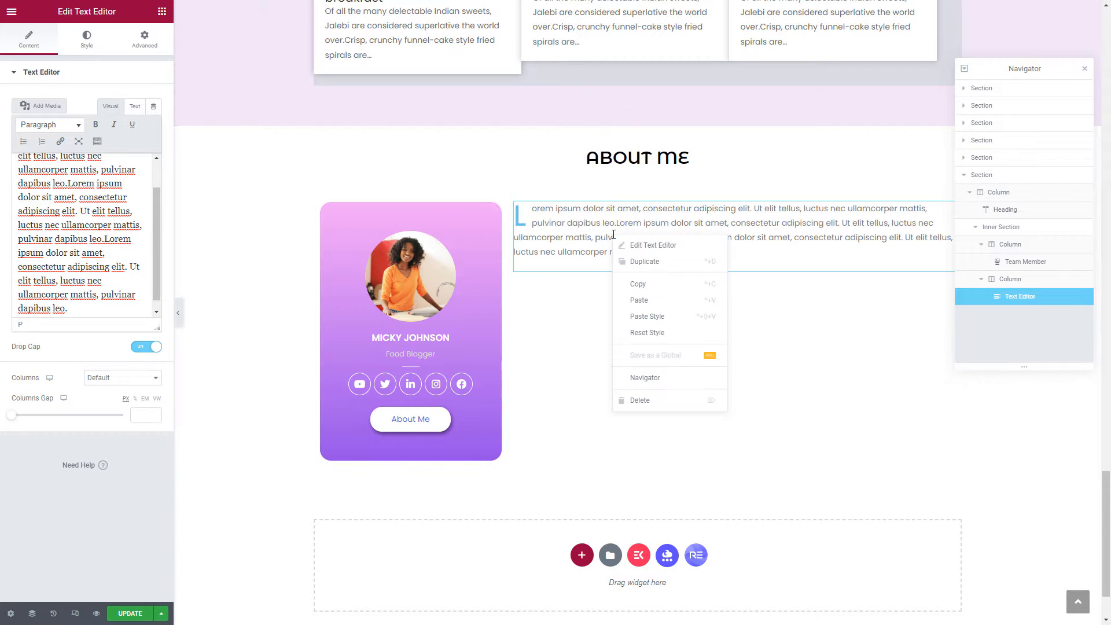
pyautogui.click(634, 263)
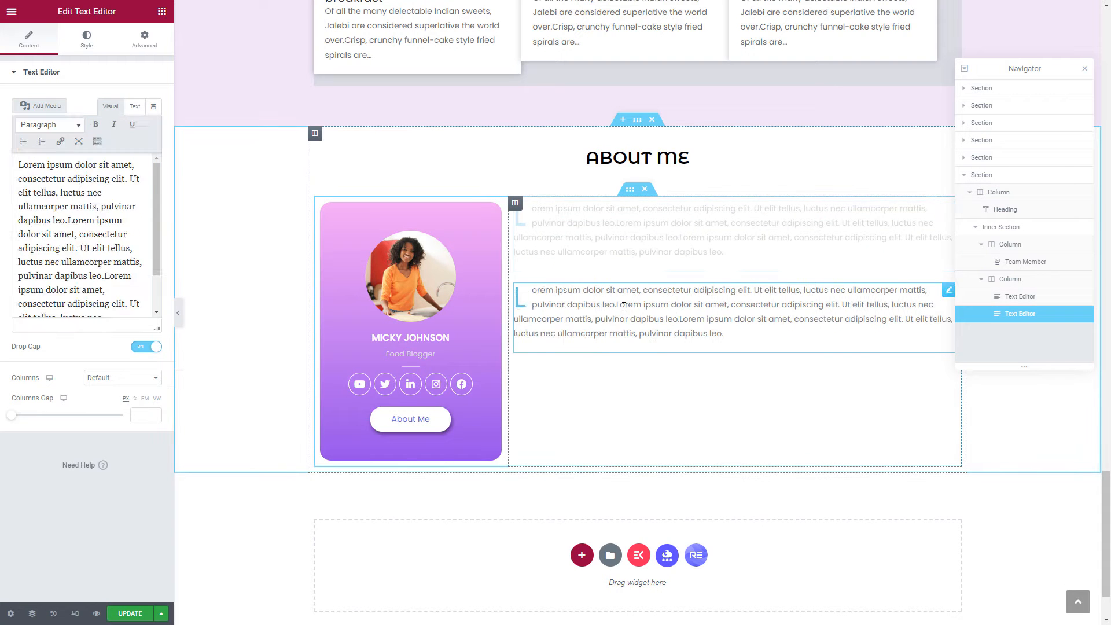
pyautogui.rightClick(623, 306)
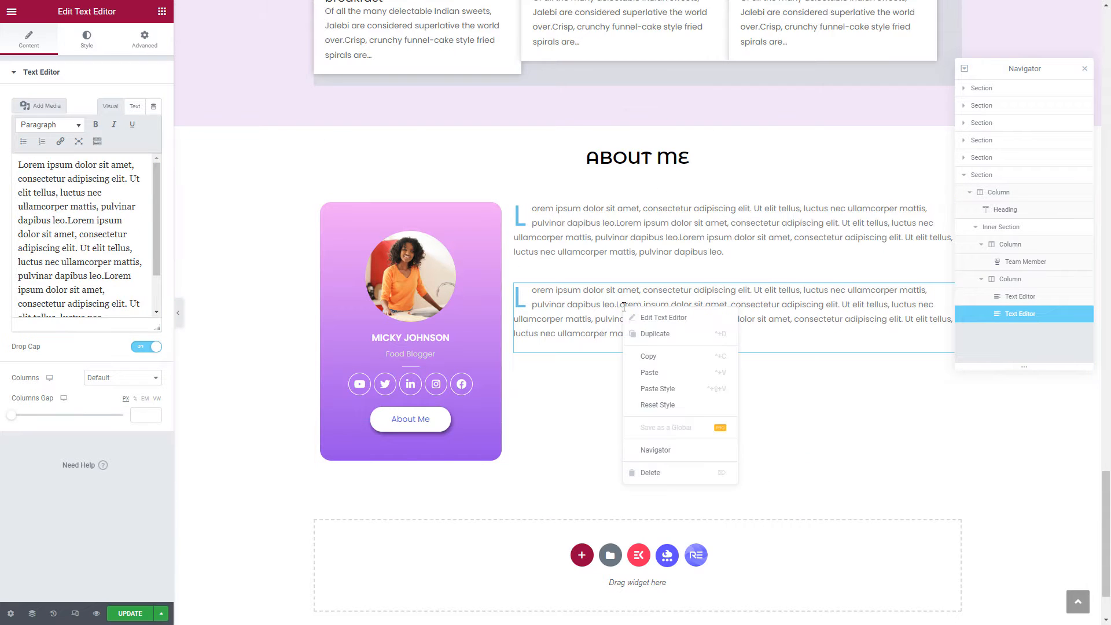
pyautogui.click(653, 342)
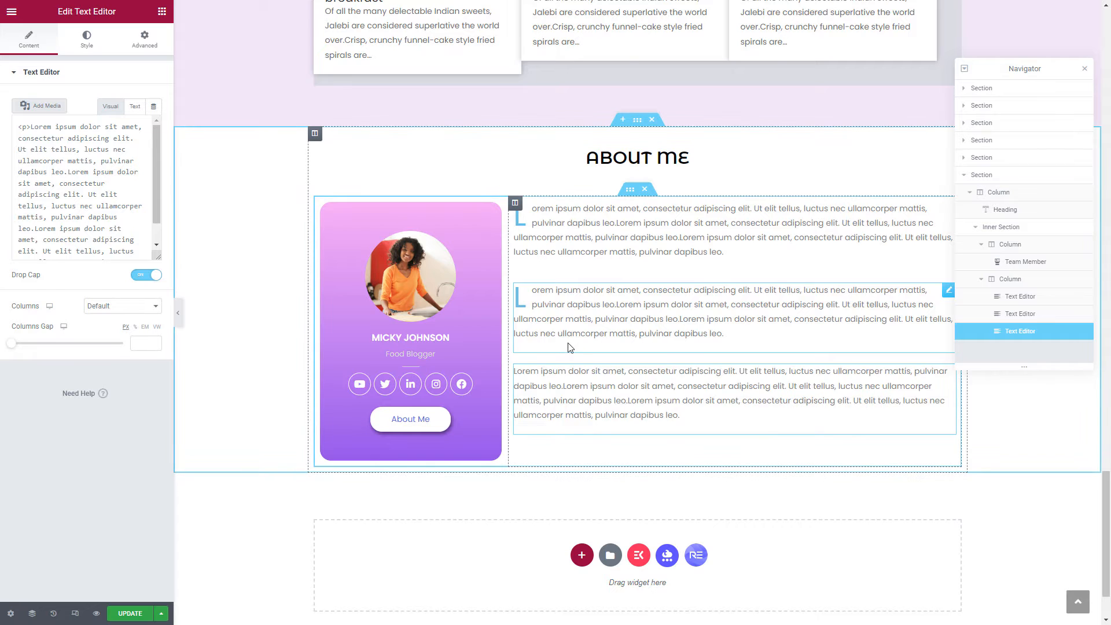
pyautogui.click(149, 349)
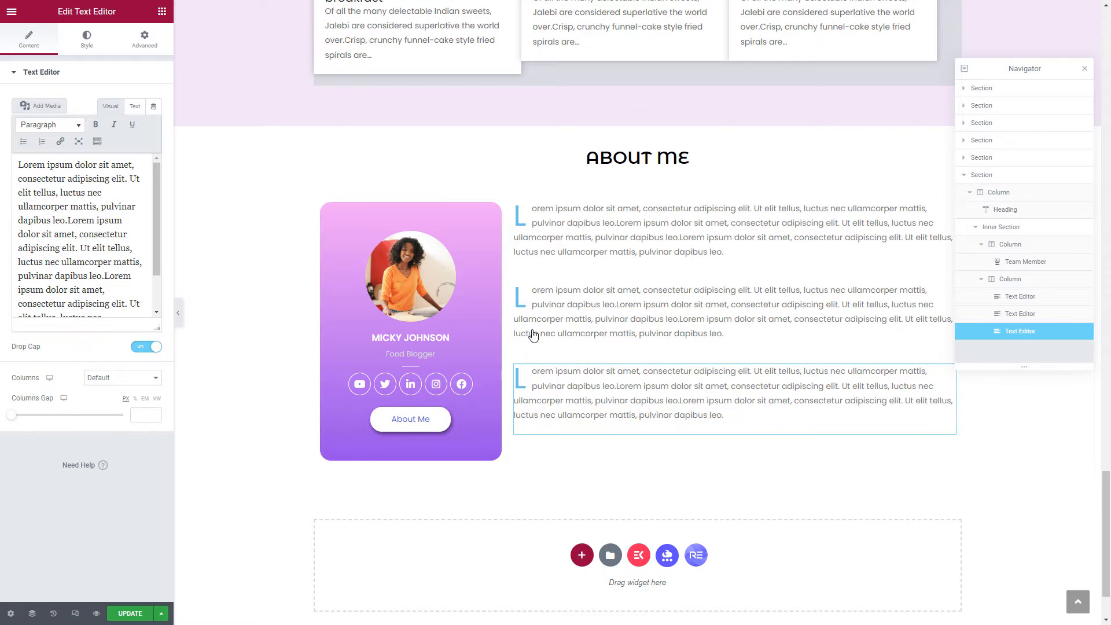
pyautogui.click(139, 347)
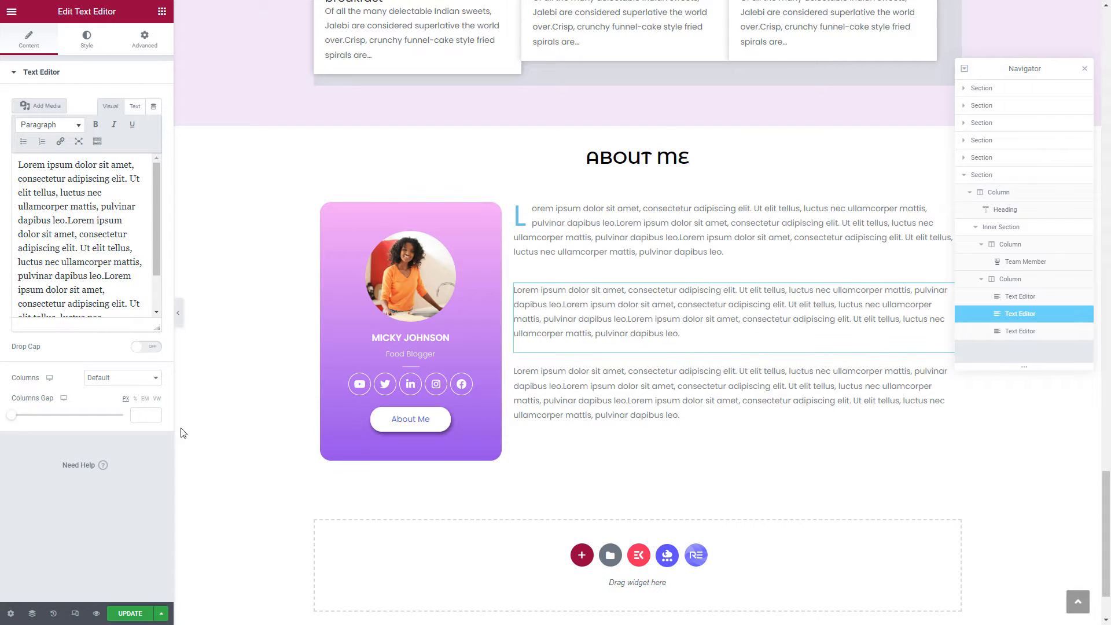
# Publish the page changes and preview the About Me section with the editor panel collapsed.
pyautogui.click(131, 614)
pyautogui.click(179, 316)
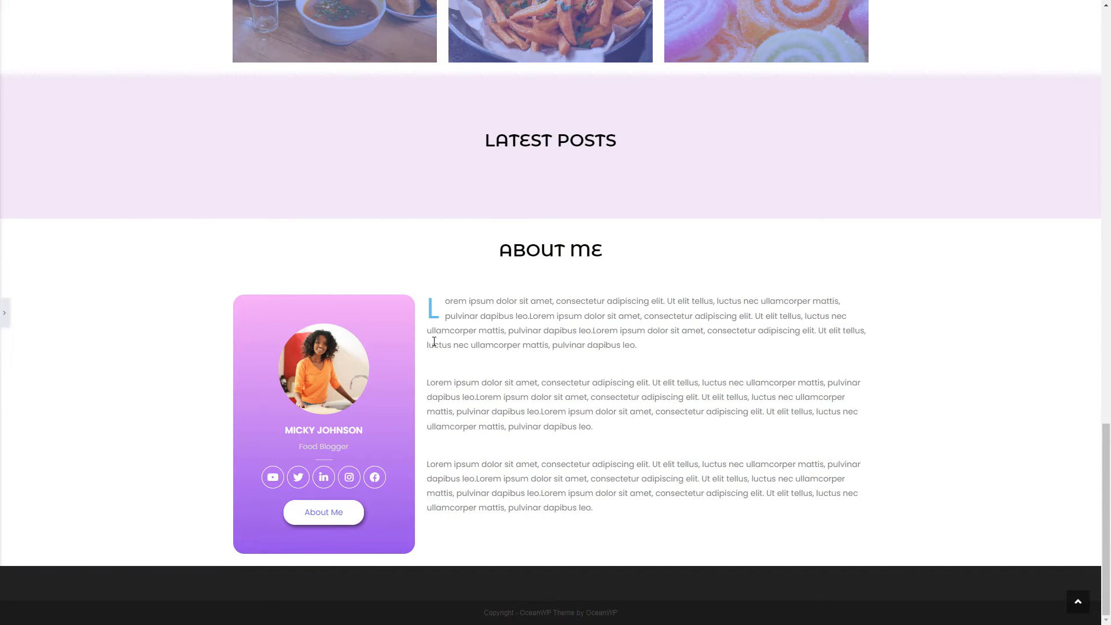
pyautogui.scroll(3, 436, 343)
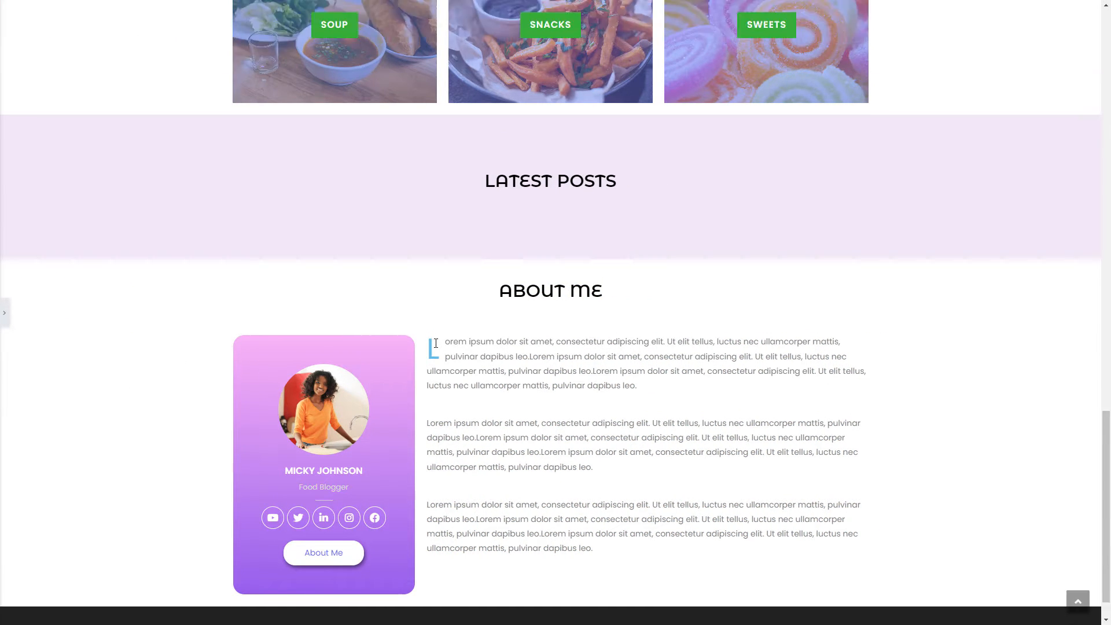
# Restore the editor panel and return to the About Me section.
pyautogui.click(8, 322)
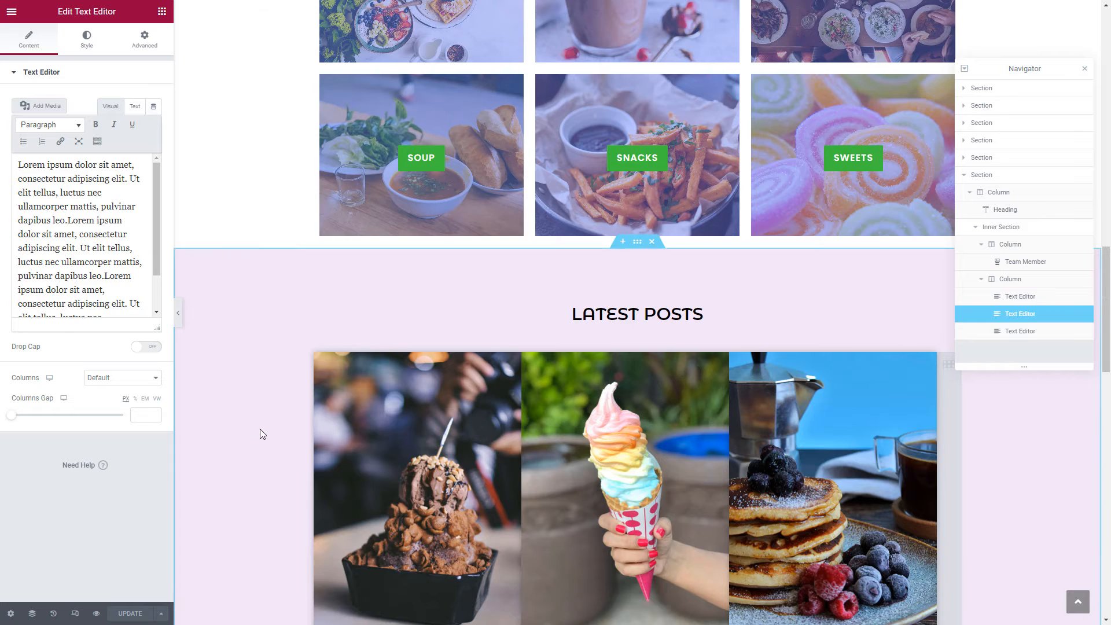
pyautogui.scroll(-5, 260, 433)
pyautogui.scroll(-13, 260, 429)
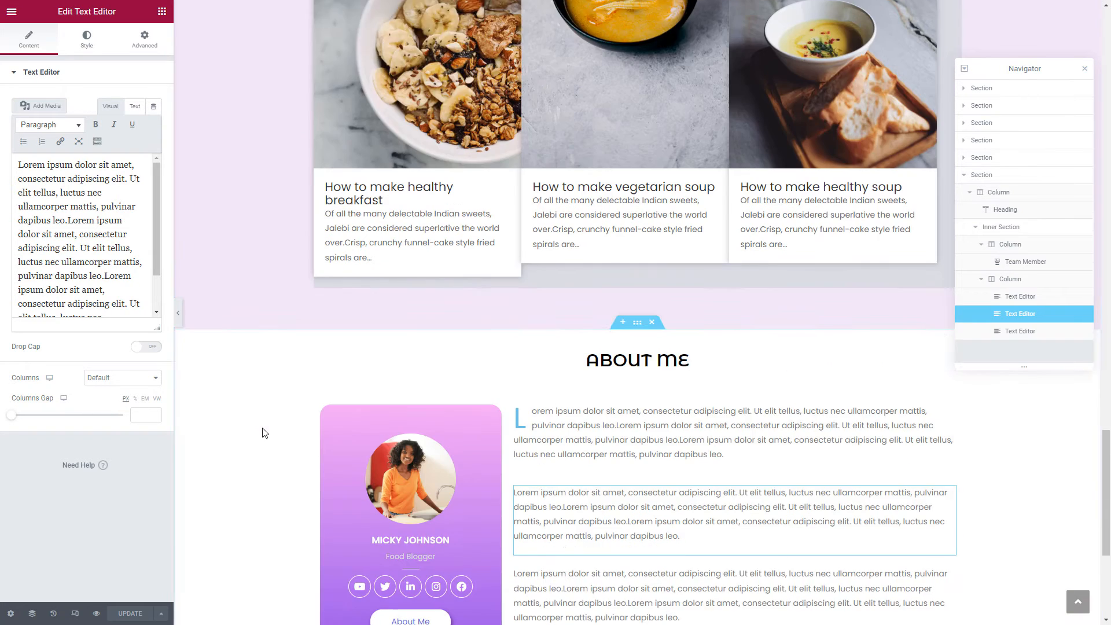